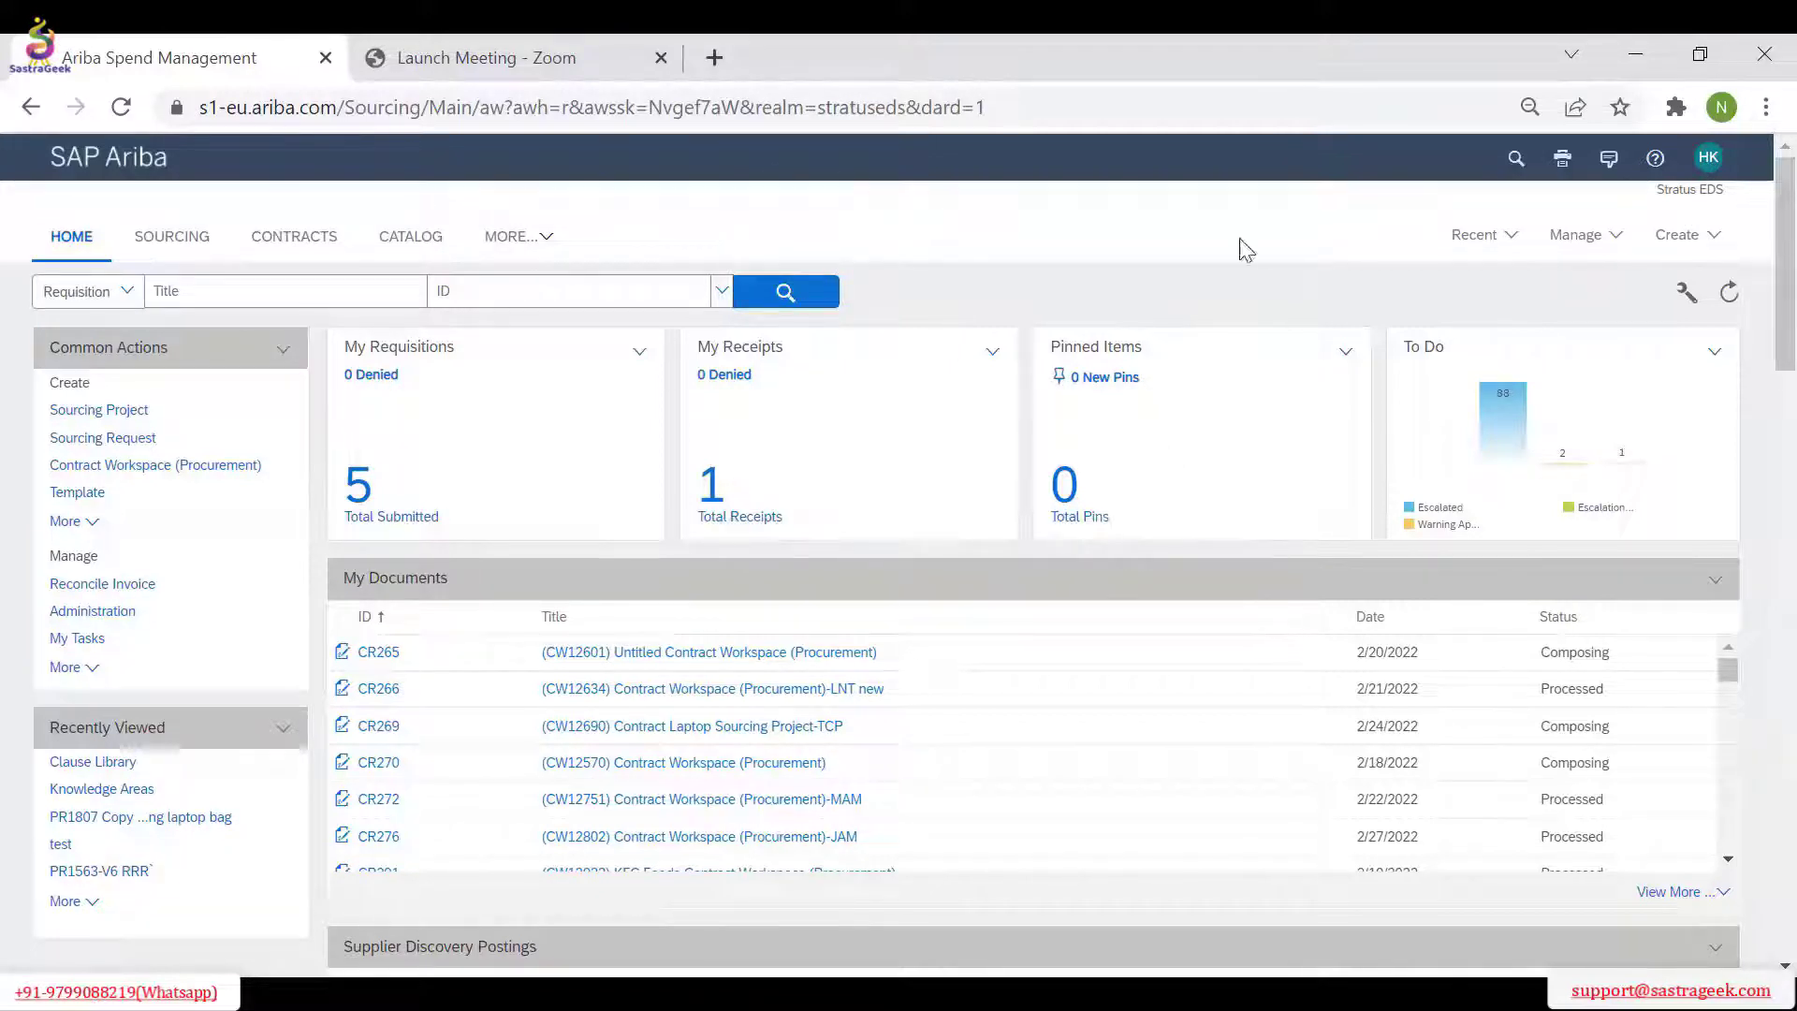
Step: Open the Templates management page in SAP Ariba
click(1585, 236)
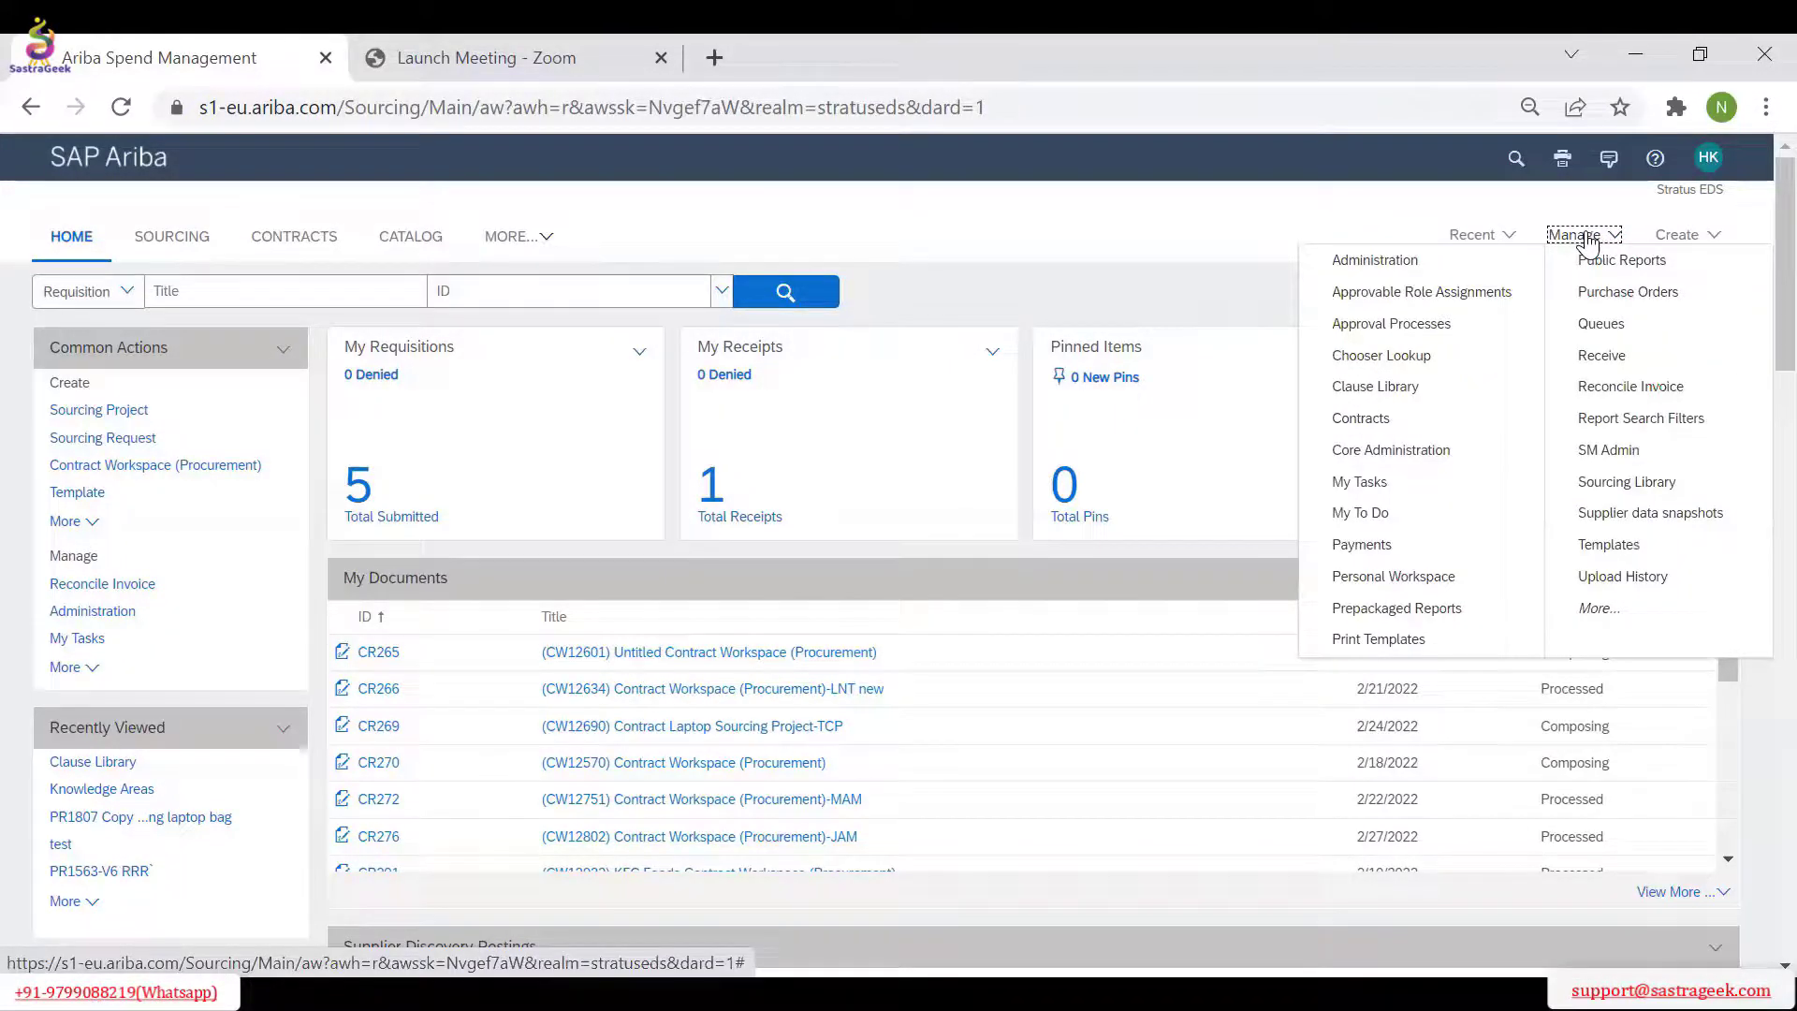
click(1628, 546)
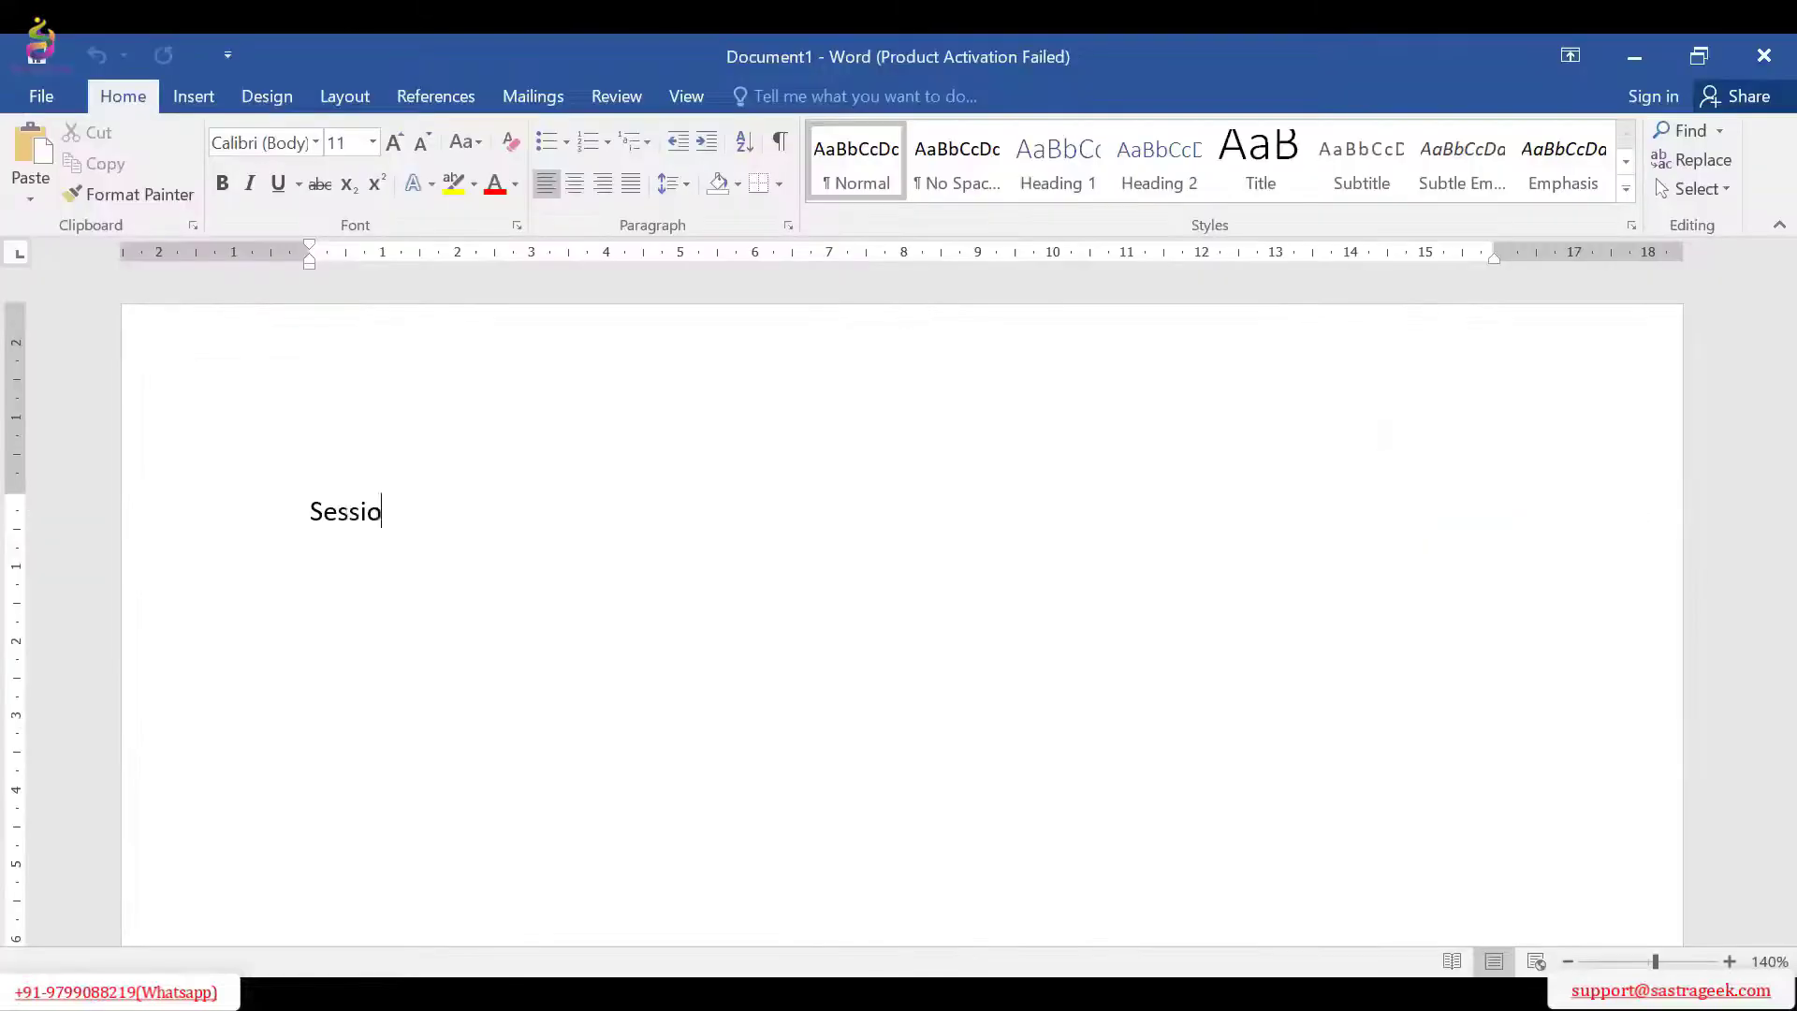
Step: Switch to the blank Word document and write the heading lines "Session 3" and "Event and Projects"
text(n )
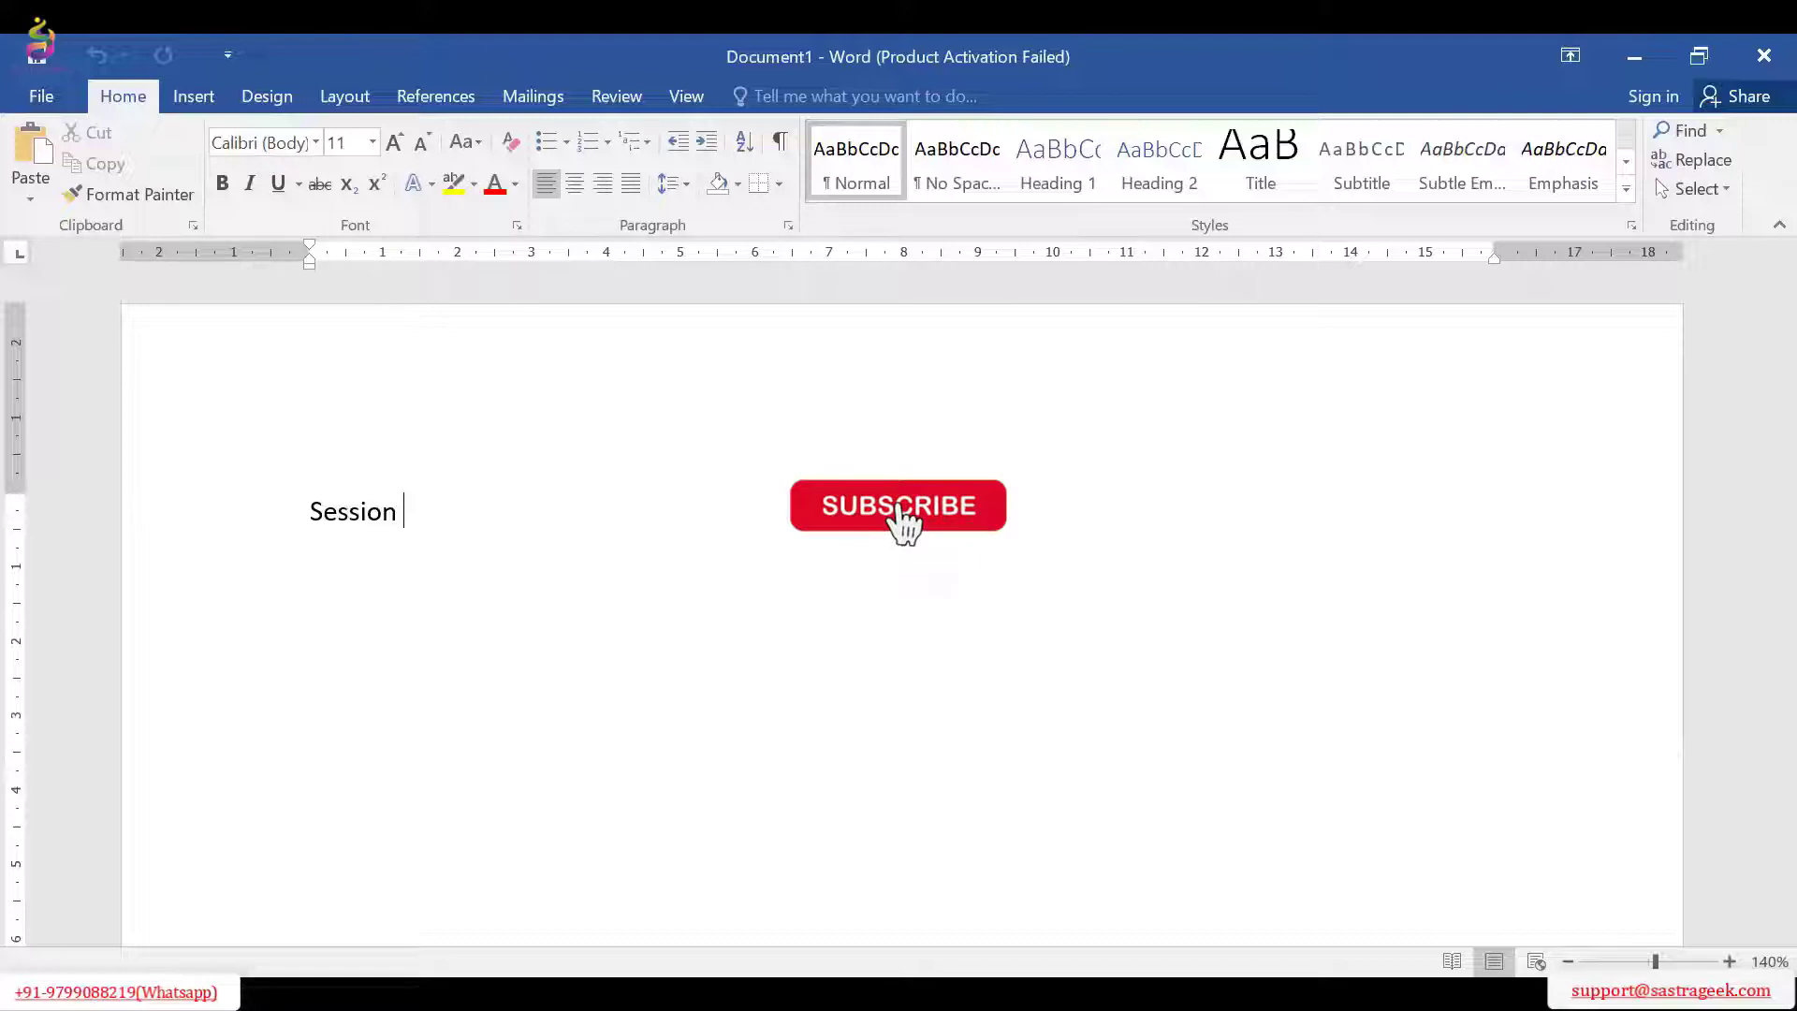
text(4)
key(BackSpace)
text(3)
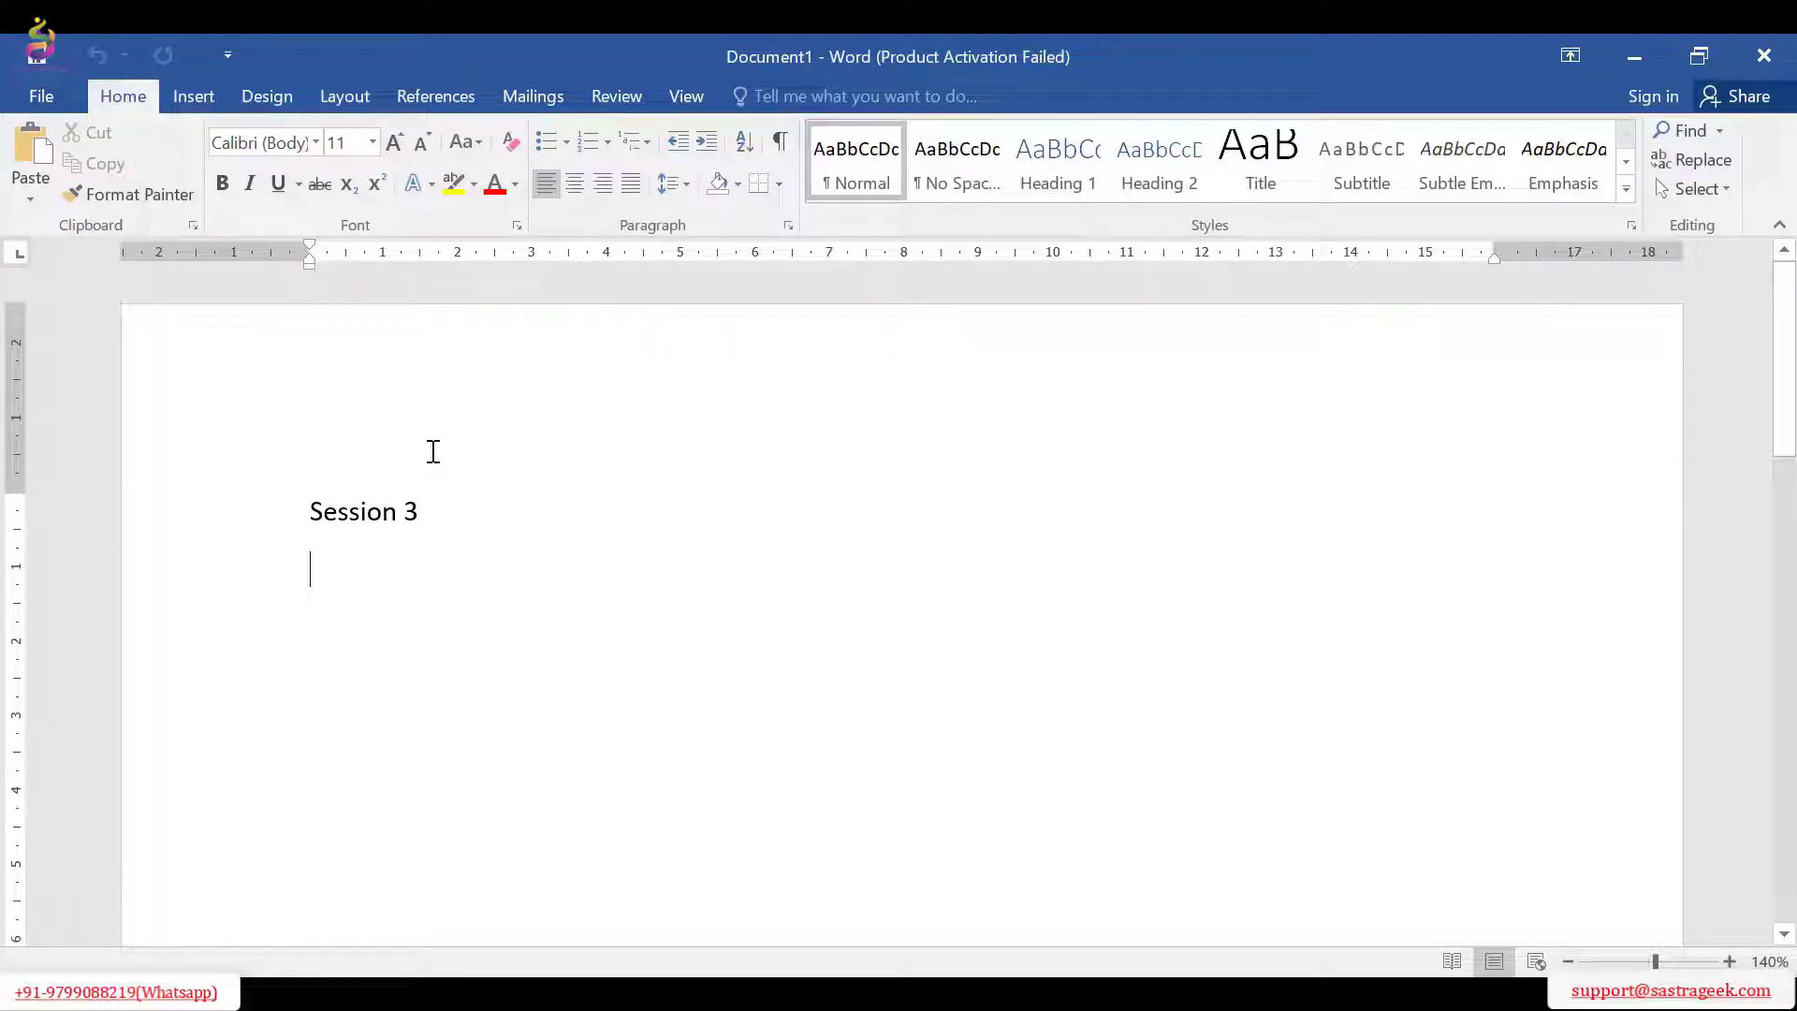
text(Event and Projects)
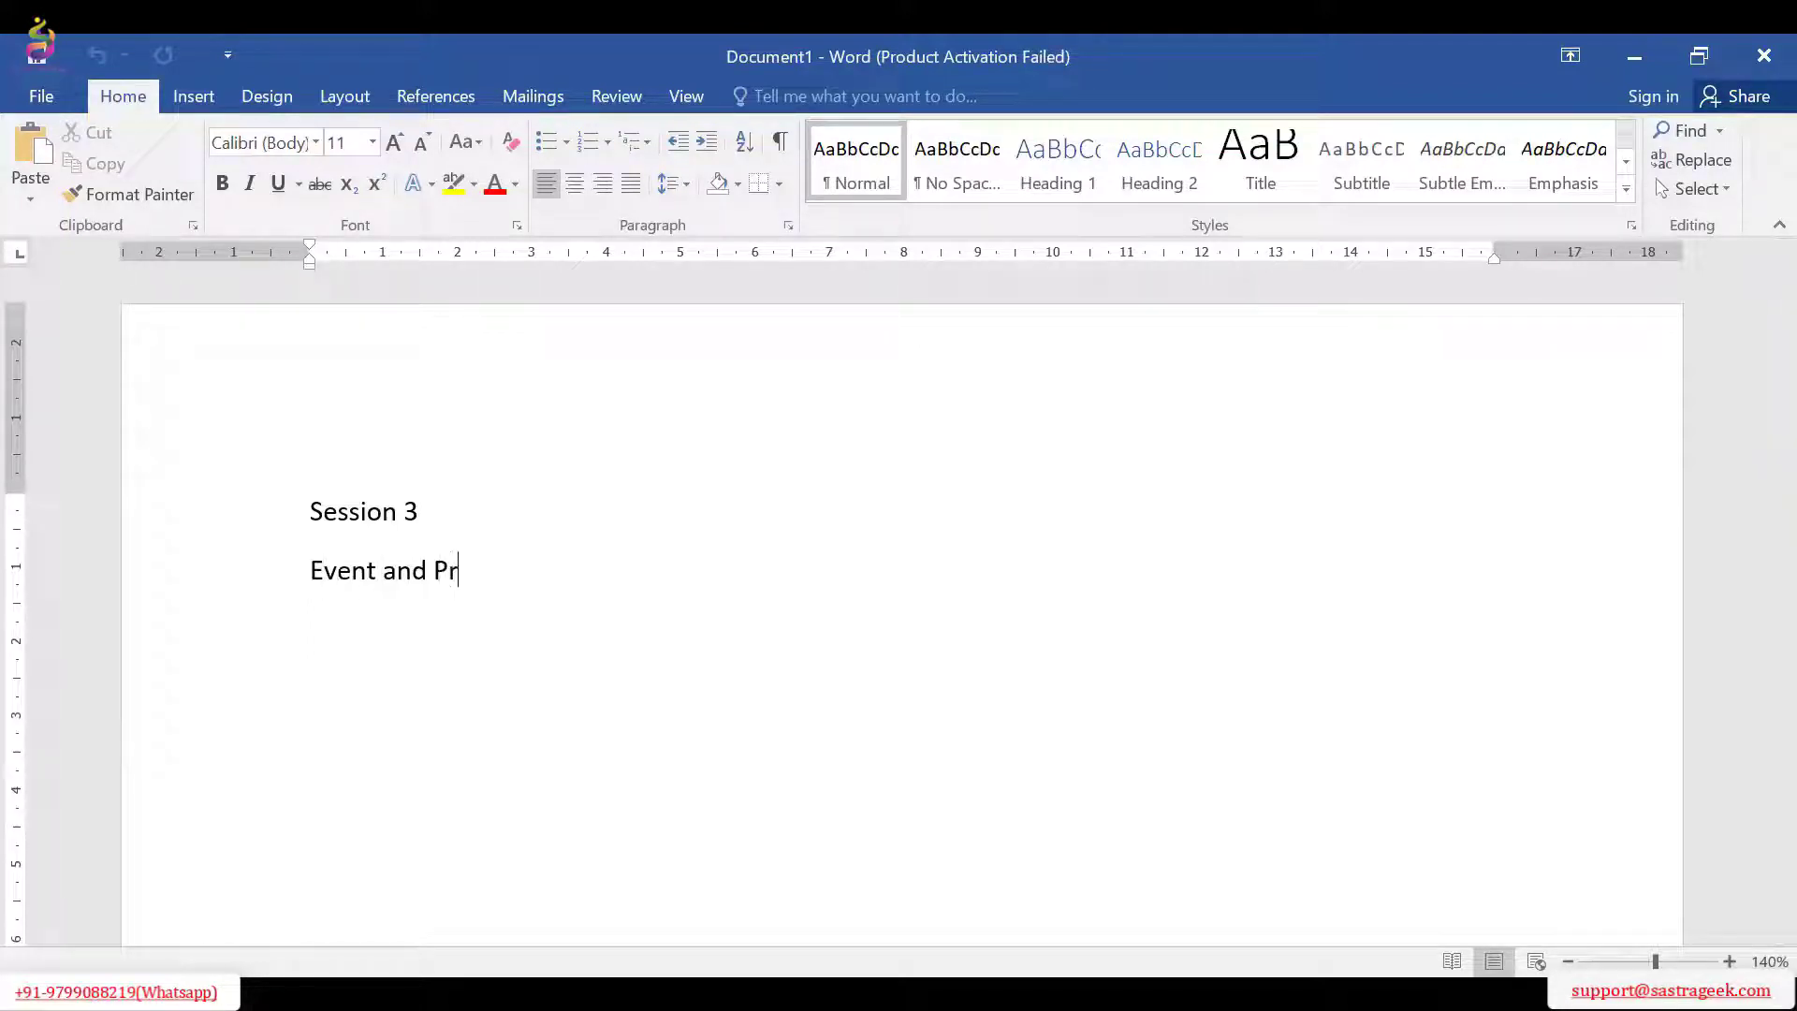
Step: Add the line "Sourcing Request – Project" one blank line below "Event and Projects"
key(Return)
key(Return)
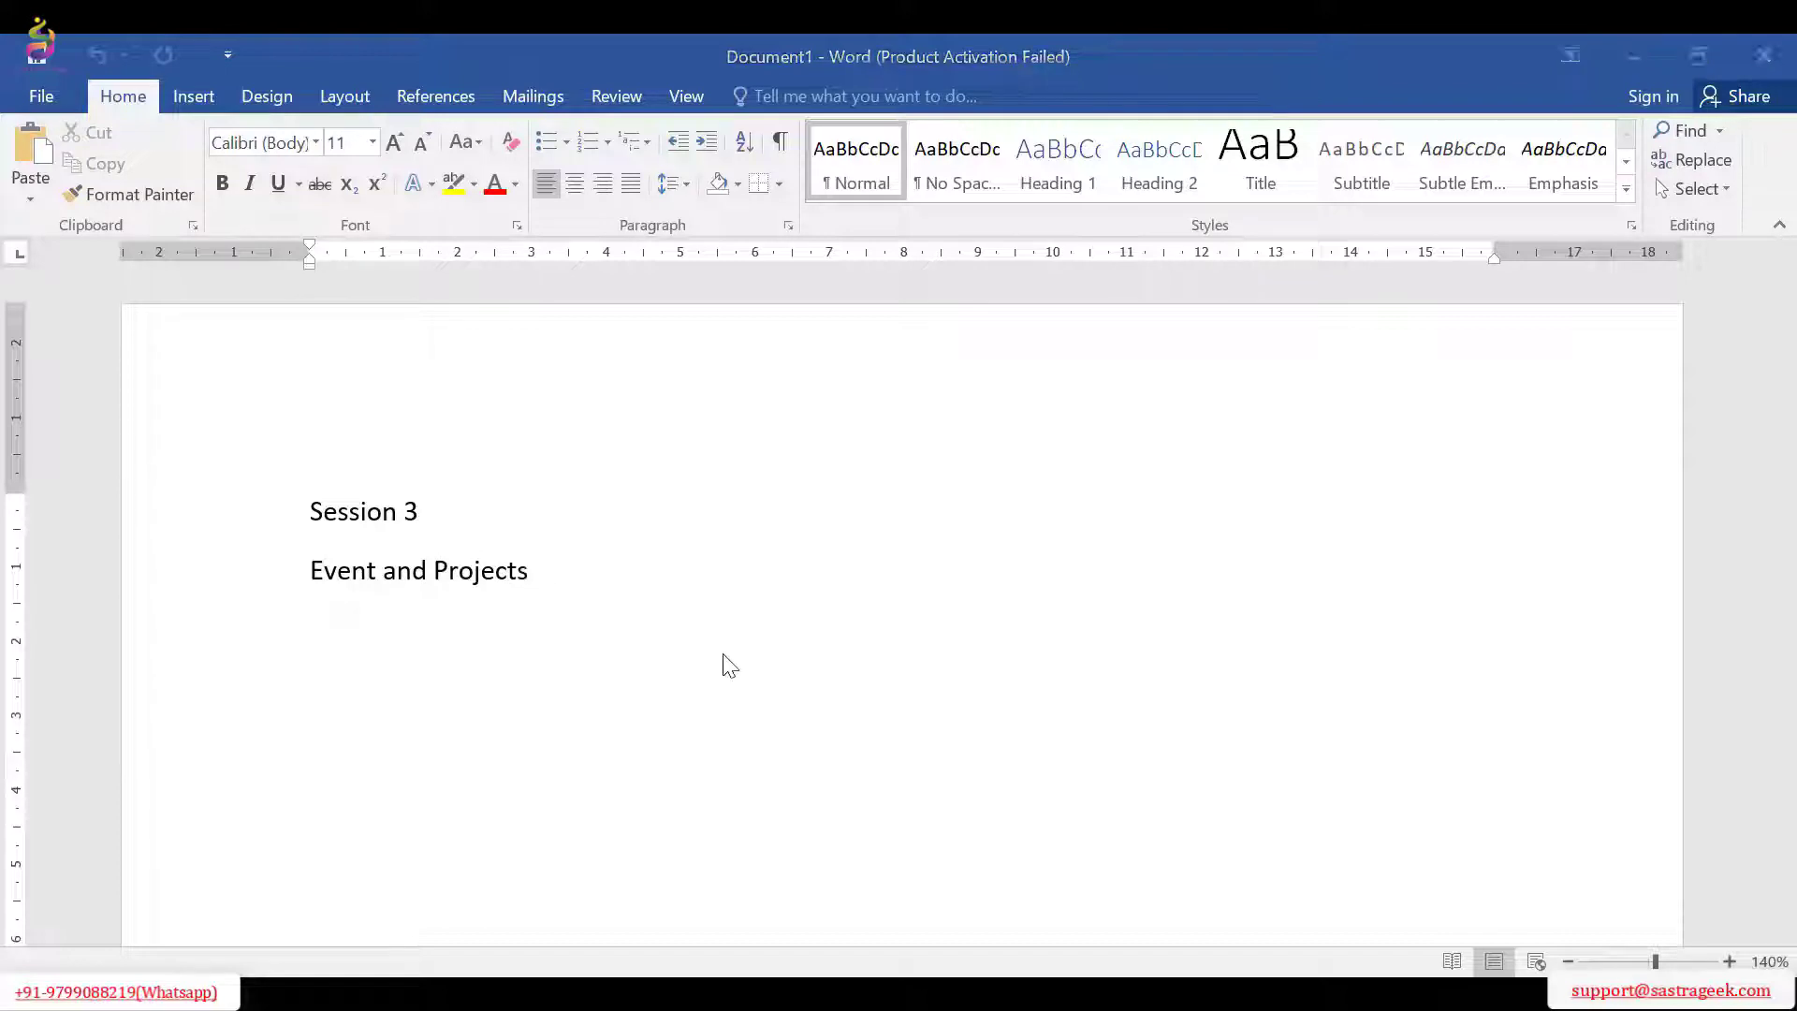
text(Sou)
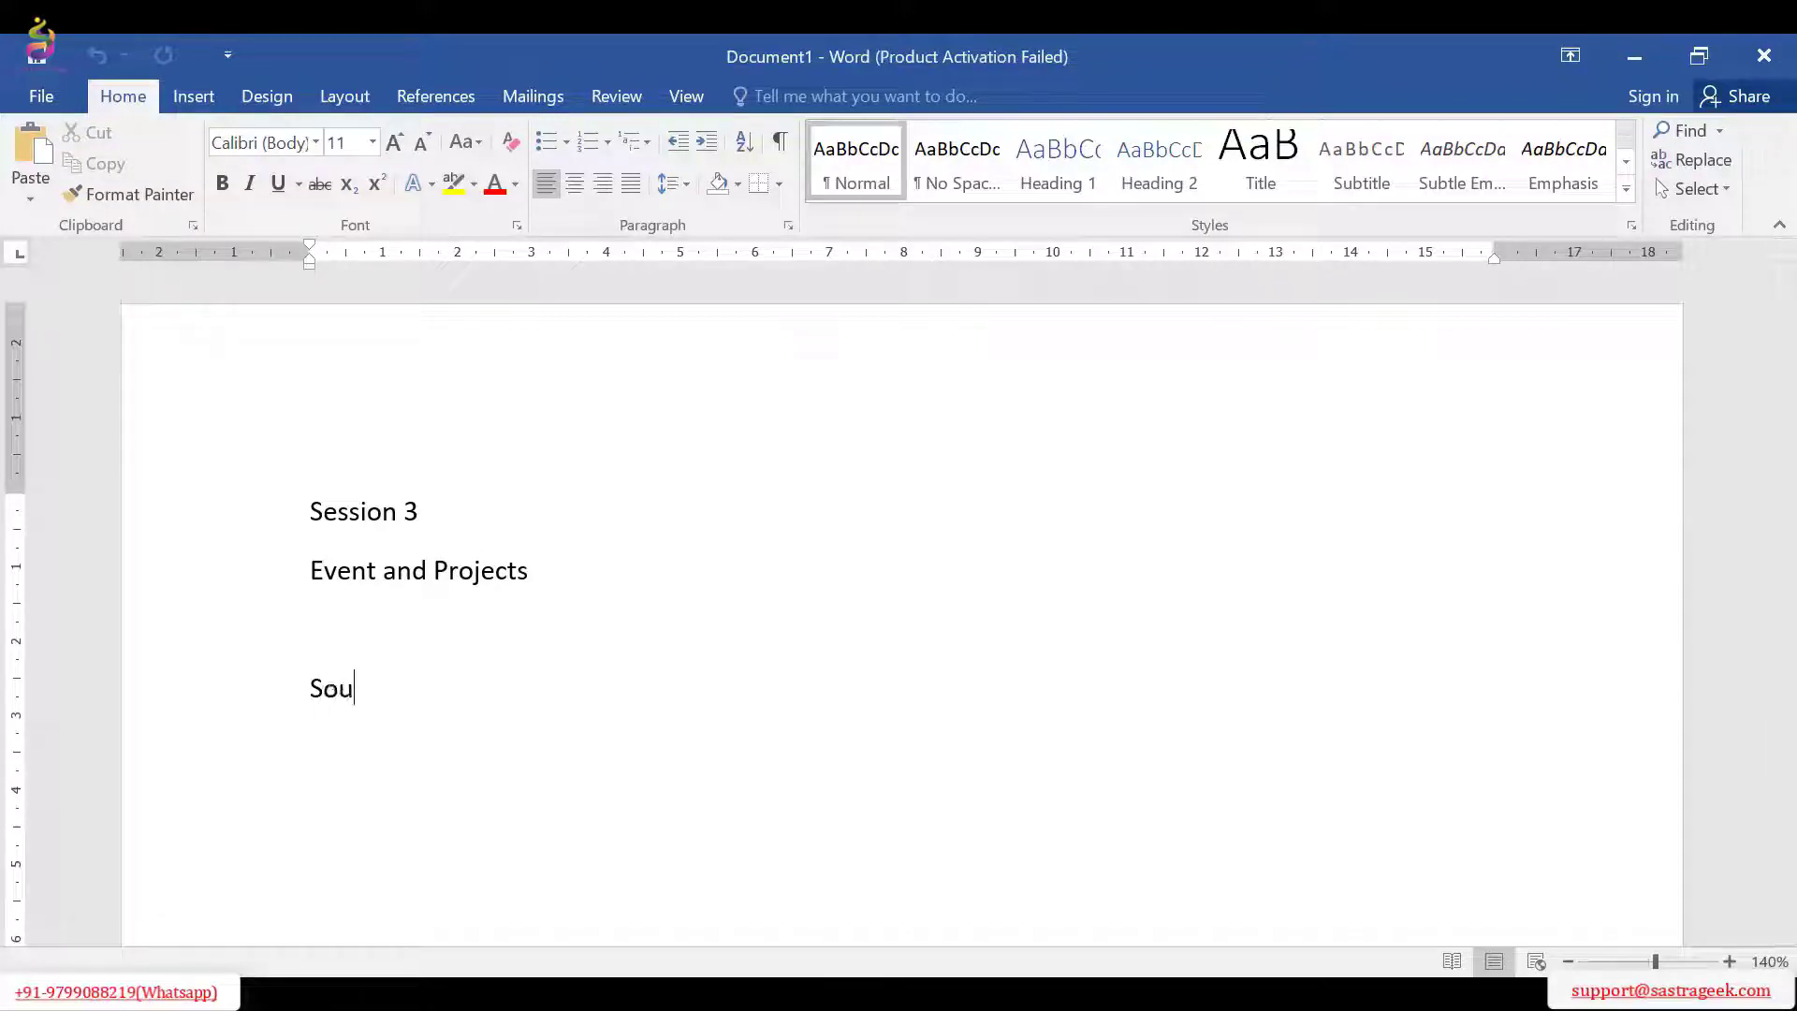
text(rcing Request)
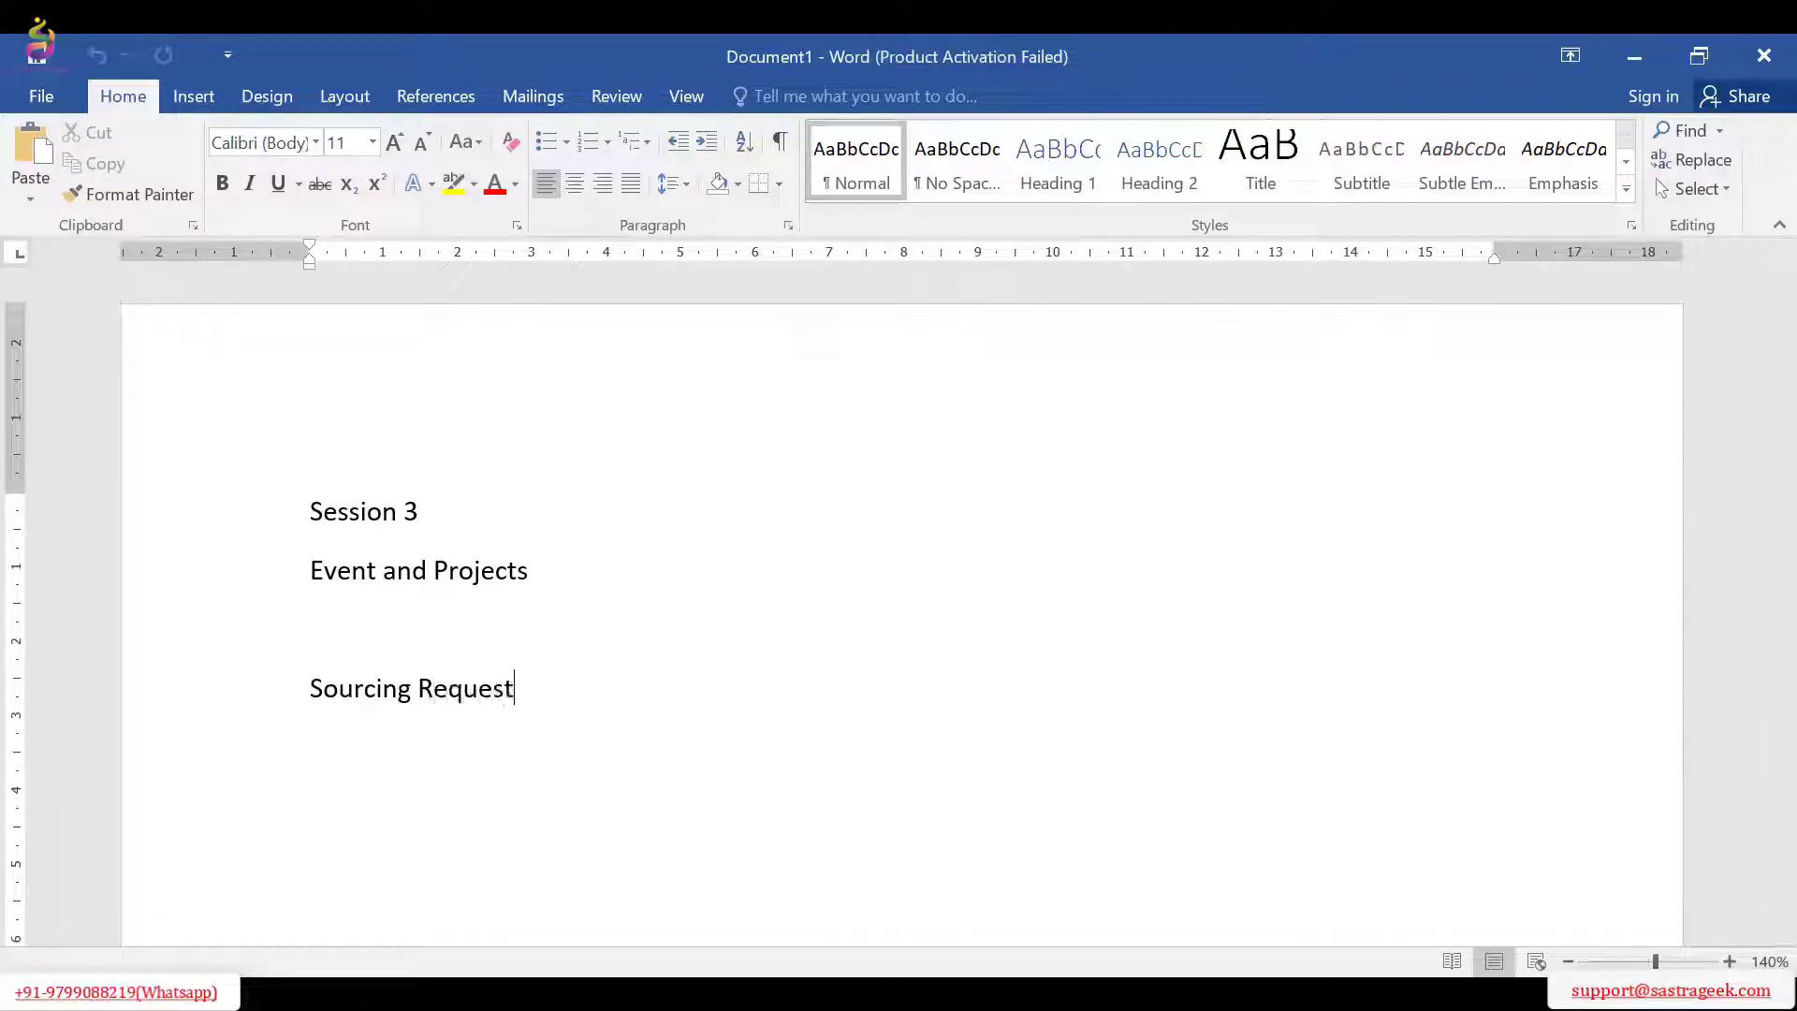
text( - Project)
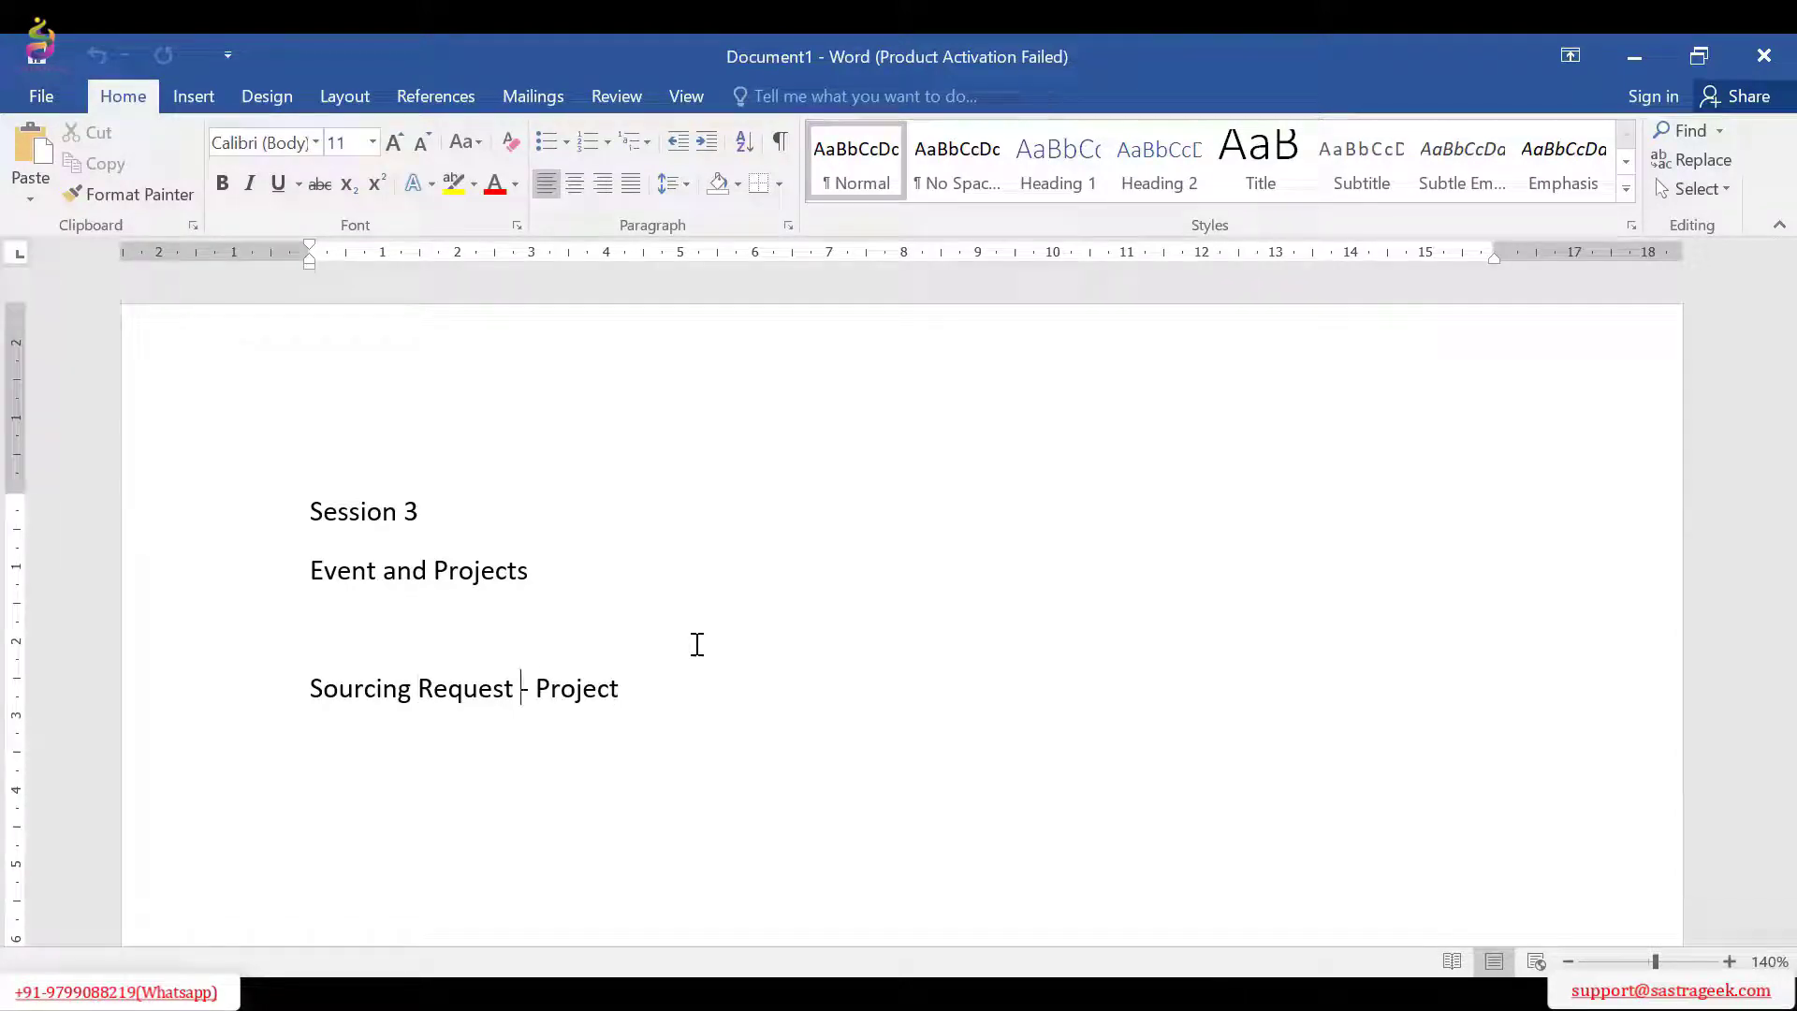
key(shift+End)
key(End)
Step: Add the line "Sourcing Project – Right source of supply" one blank line below the Sourcing Request line
key(Return)
key(Return)
text(Sou)
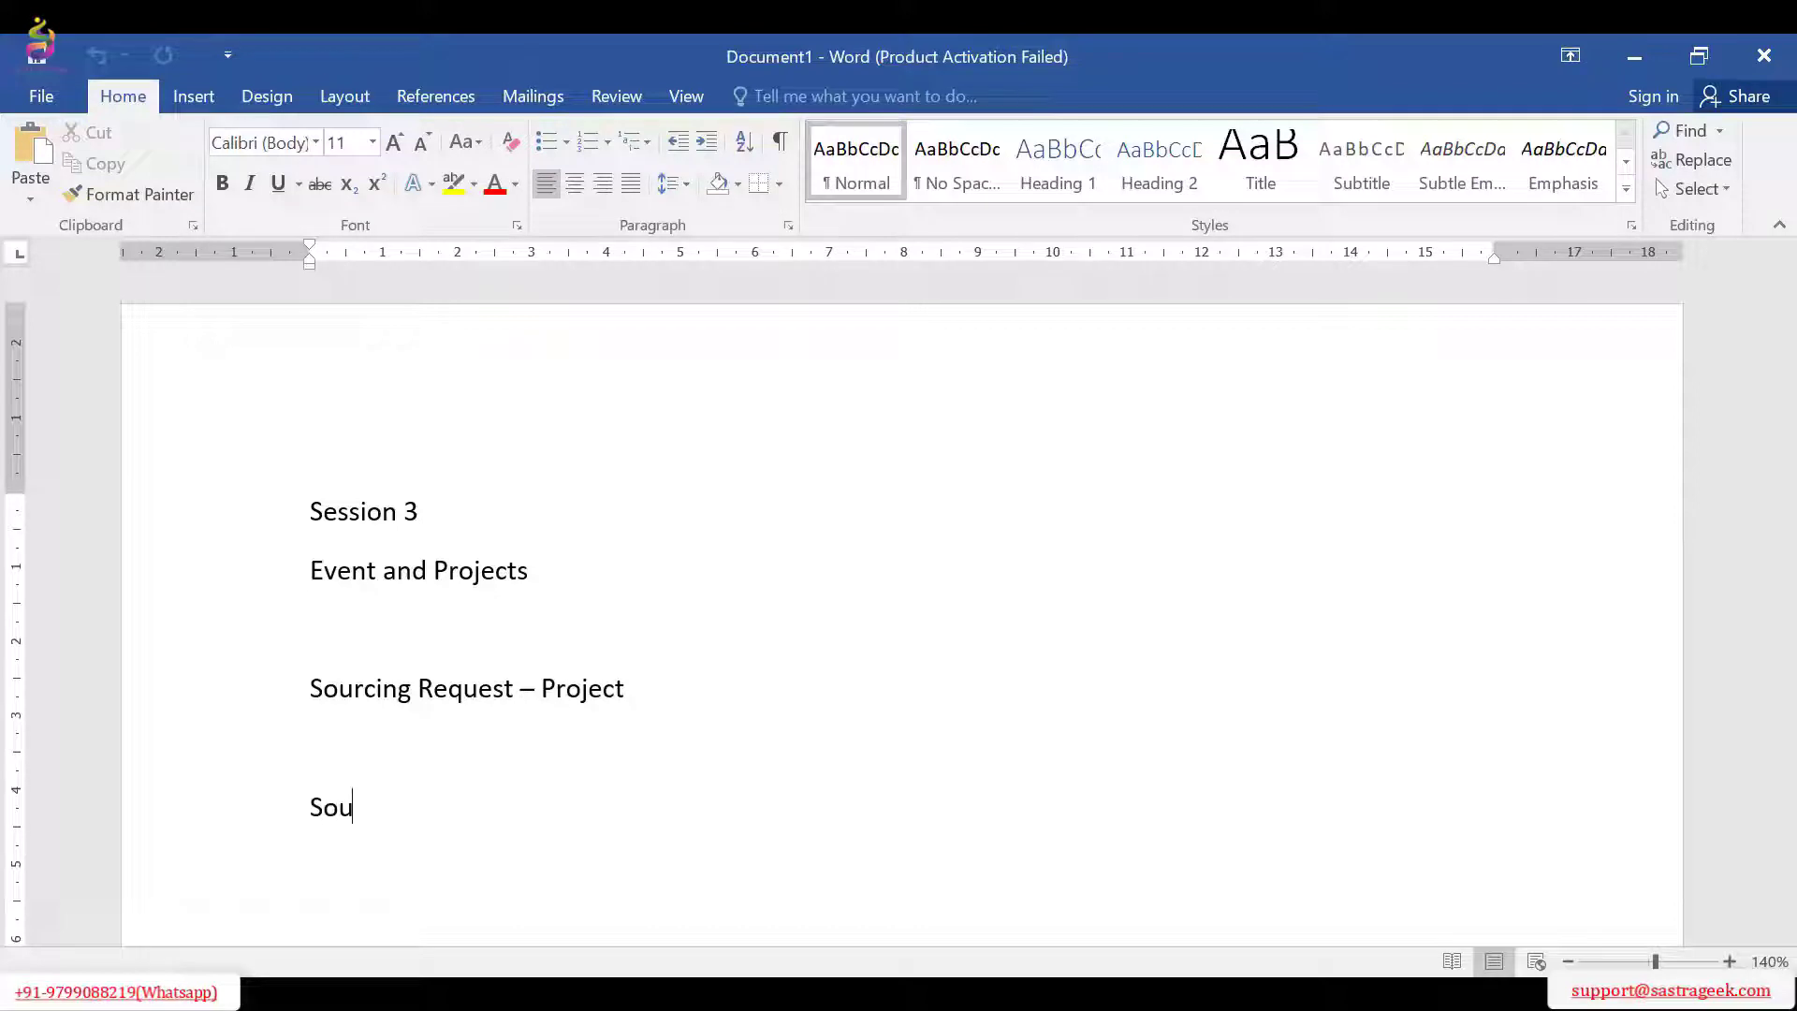
text(rcing Project)
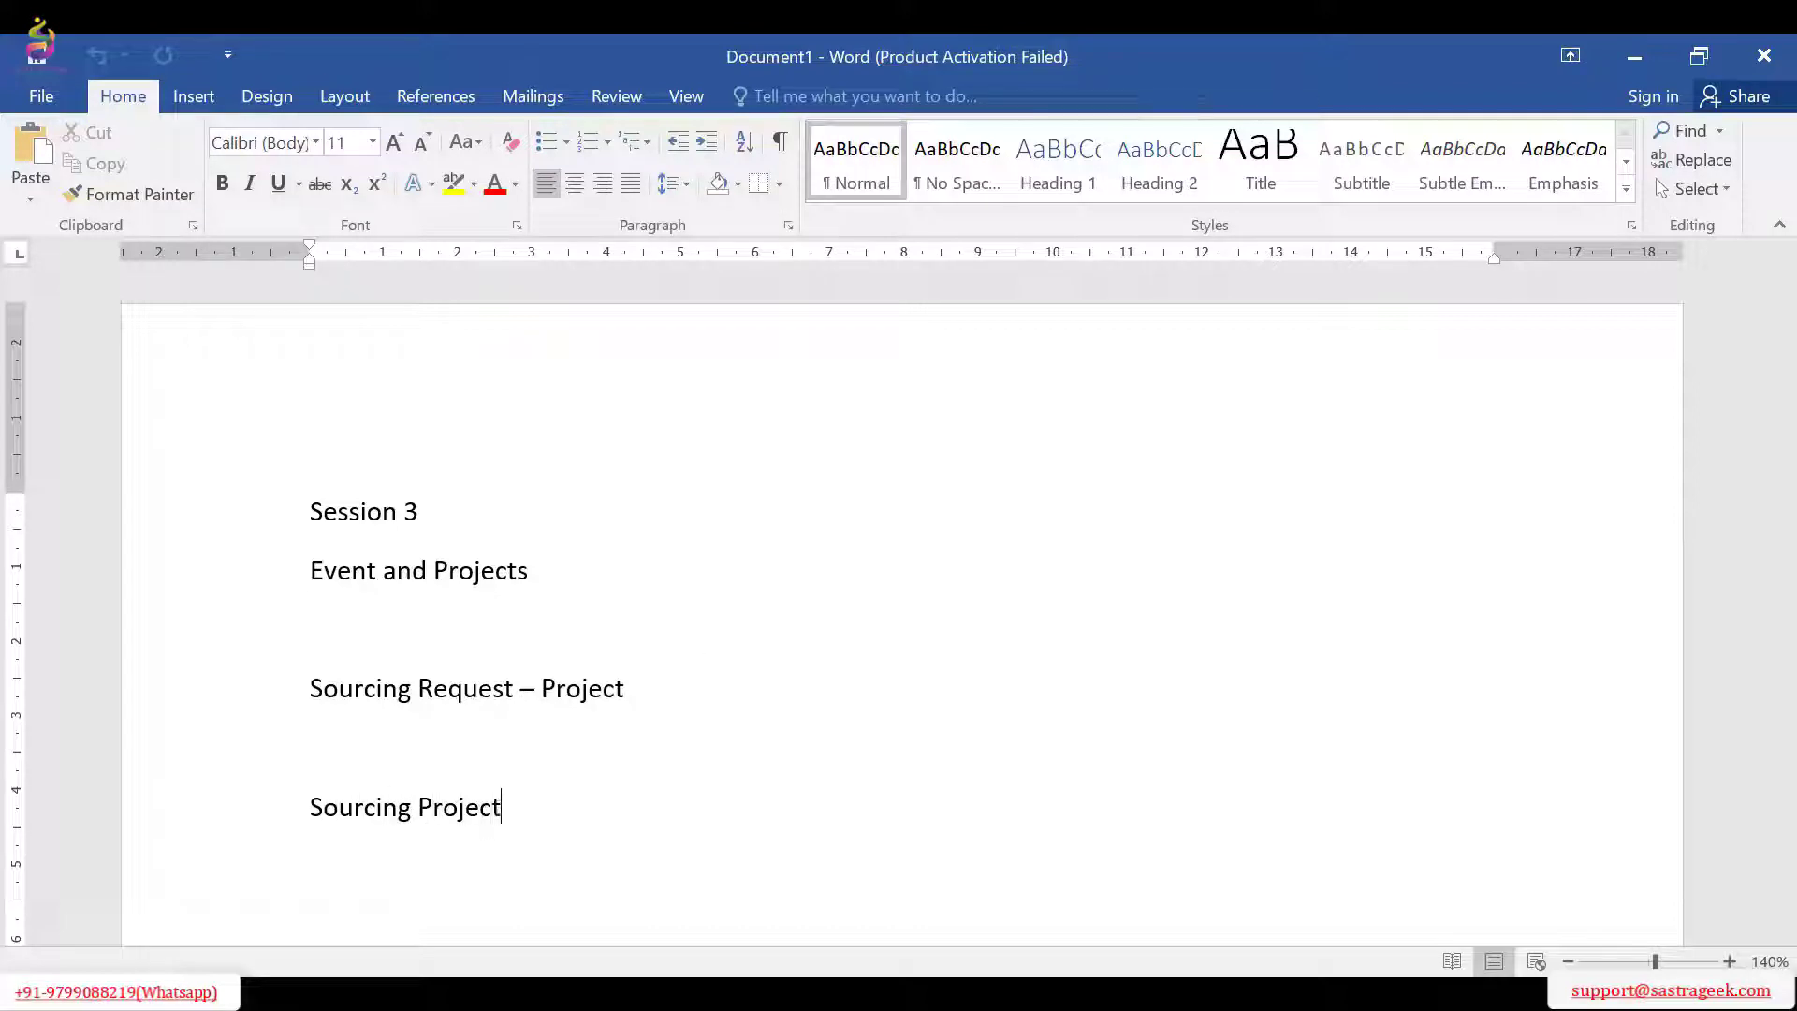
text( - Right source of supply)
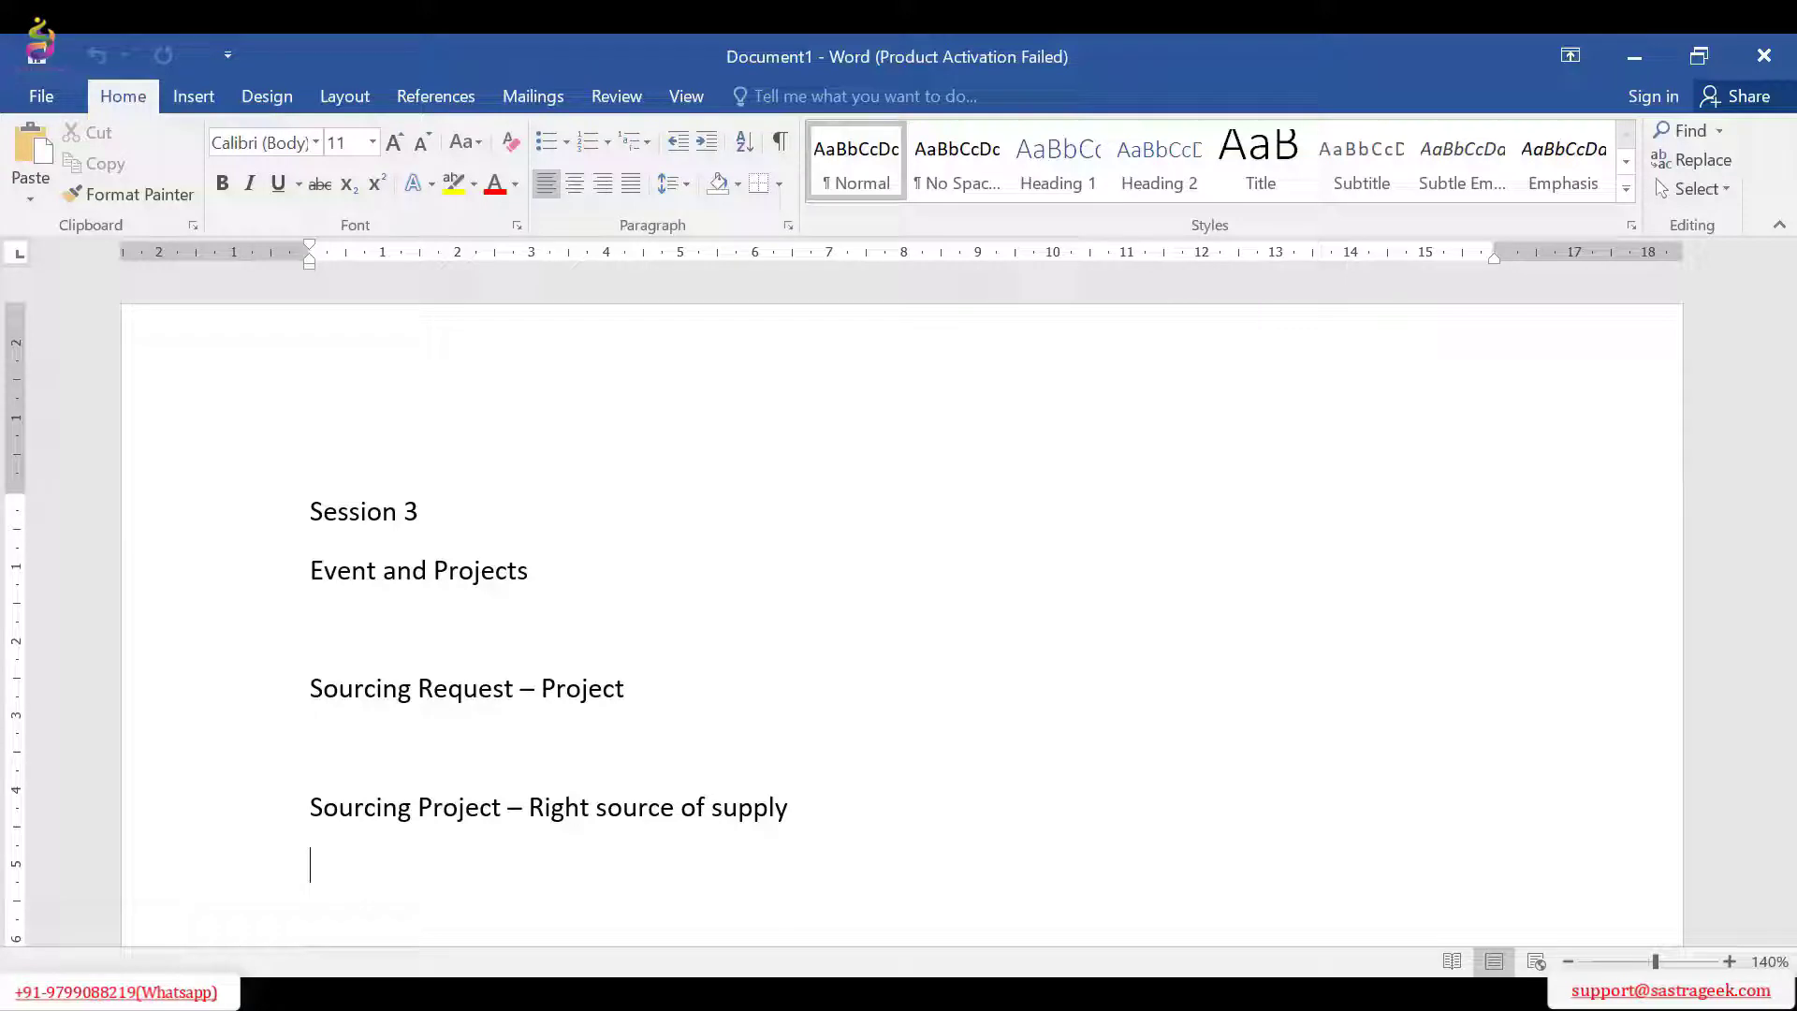
Step: List "Project Details/Attributes" and "Documents – Links to Events" on separate lines under Sourcing Project
text(Project Details)
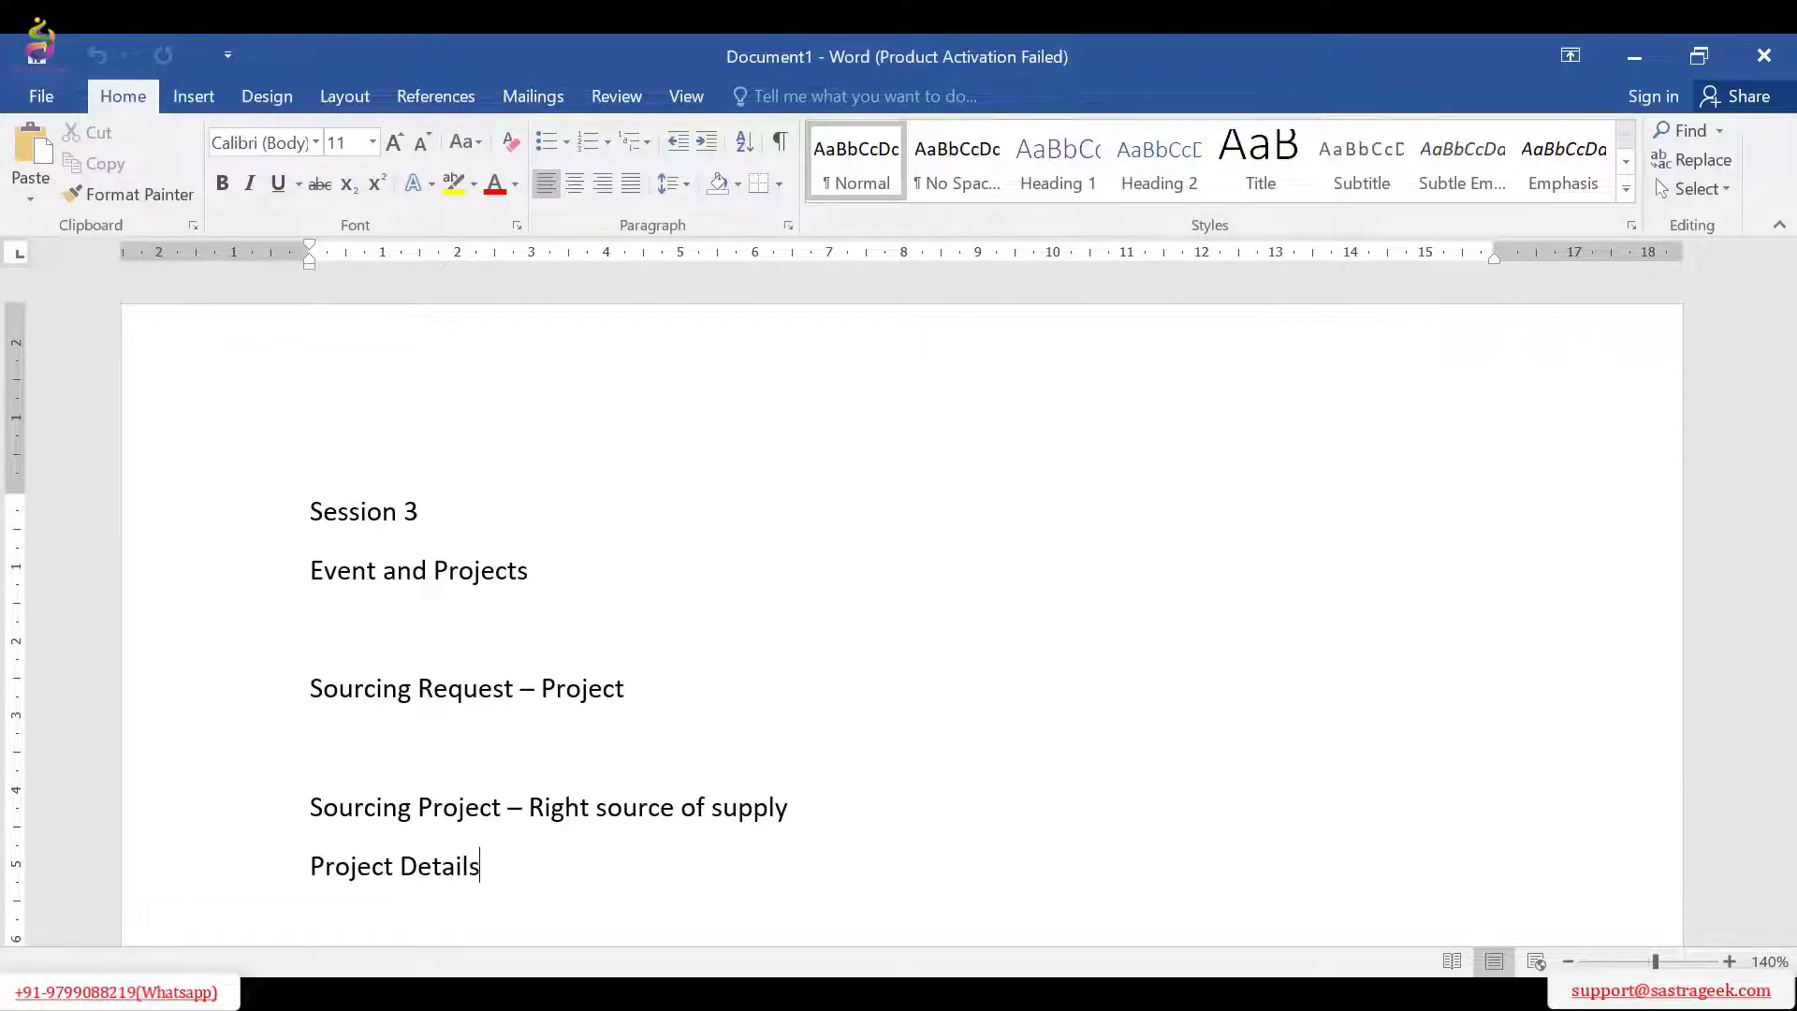
text(/Attributes)
key(Return)
text(D)
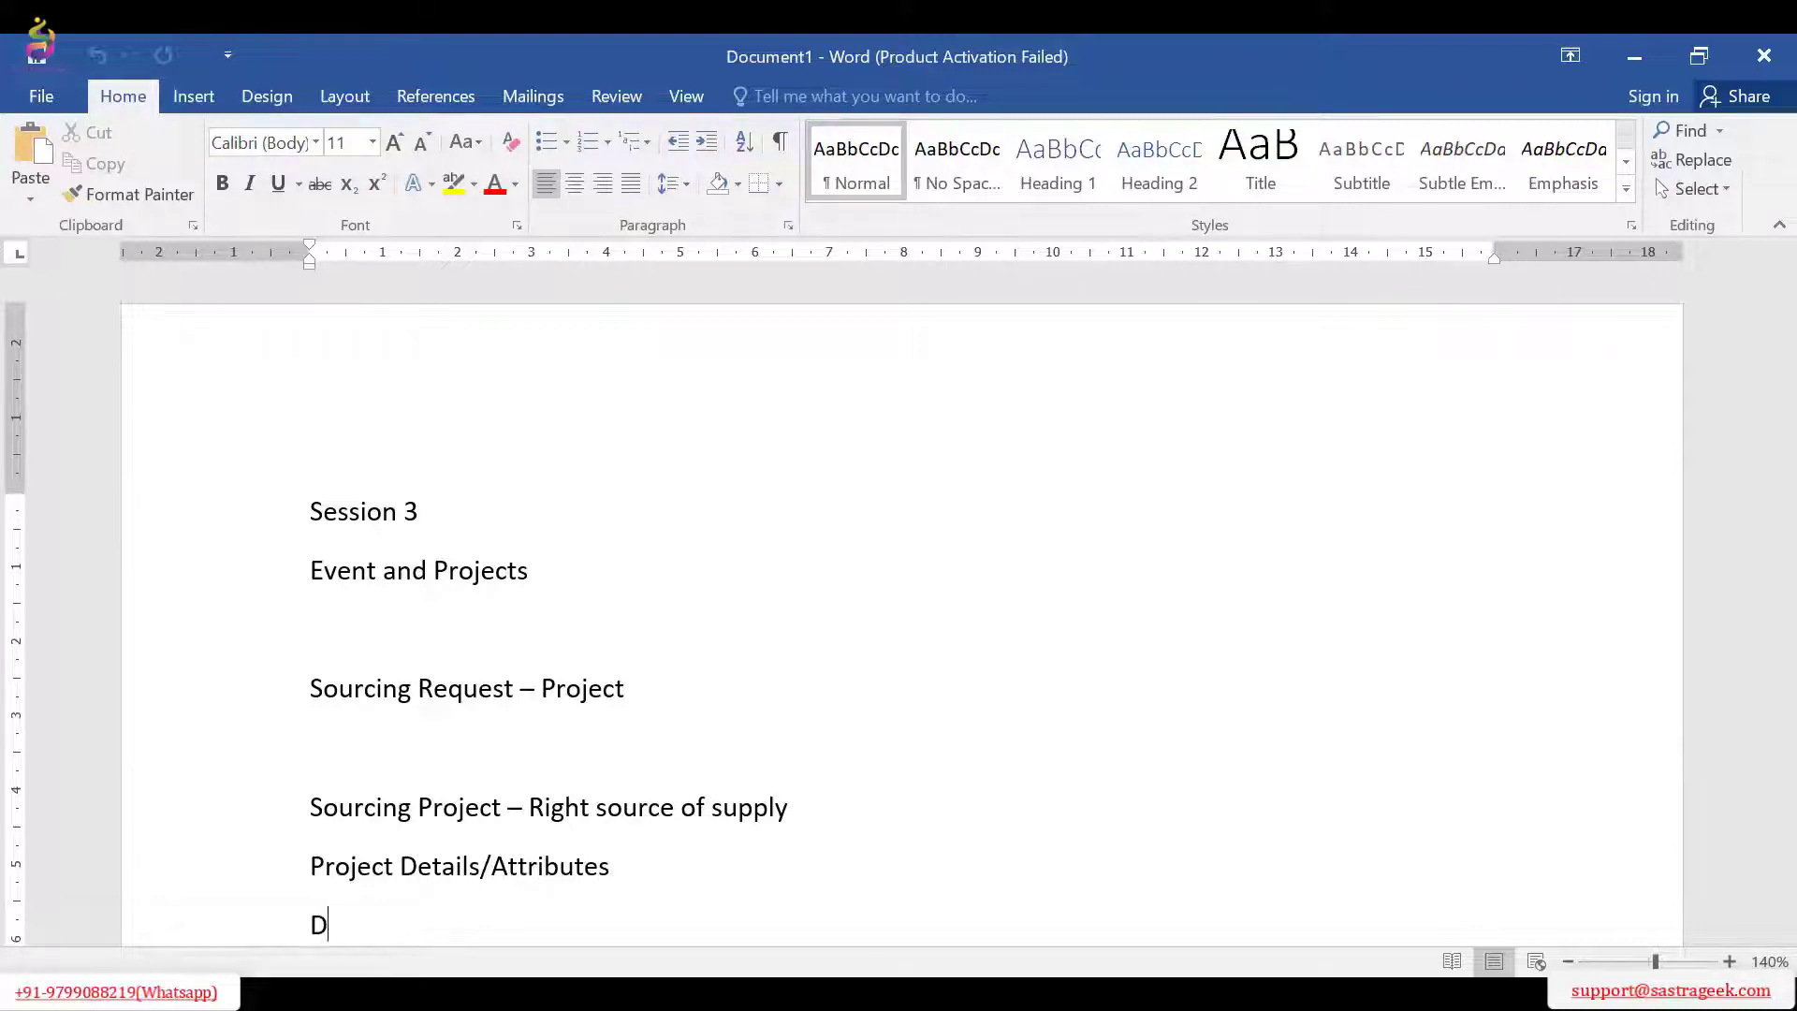
text(ocuments - Lin)
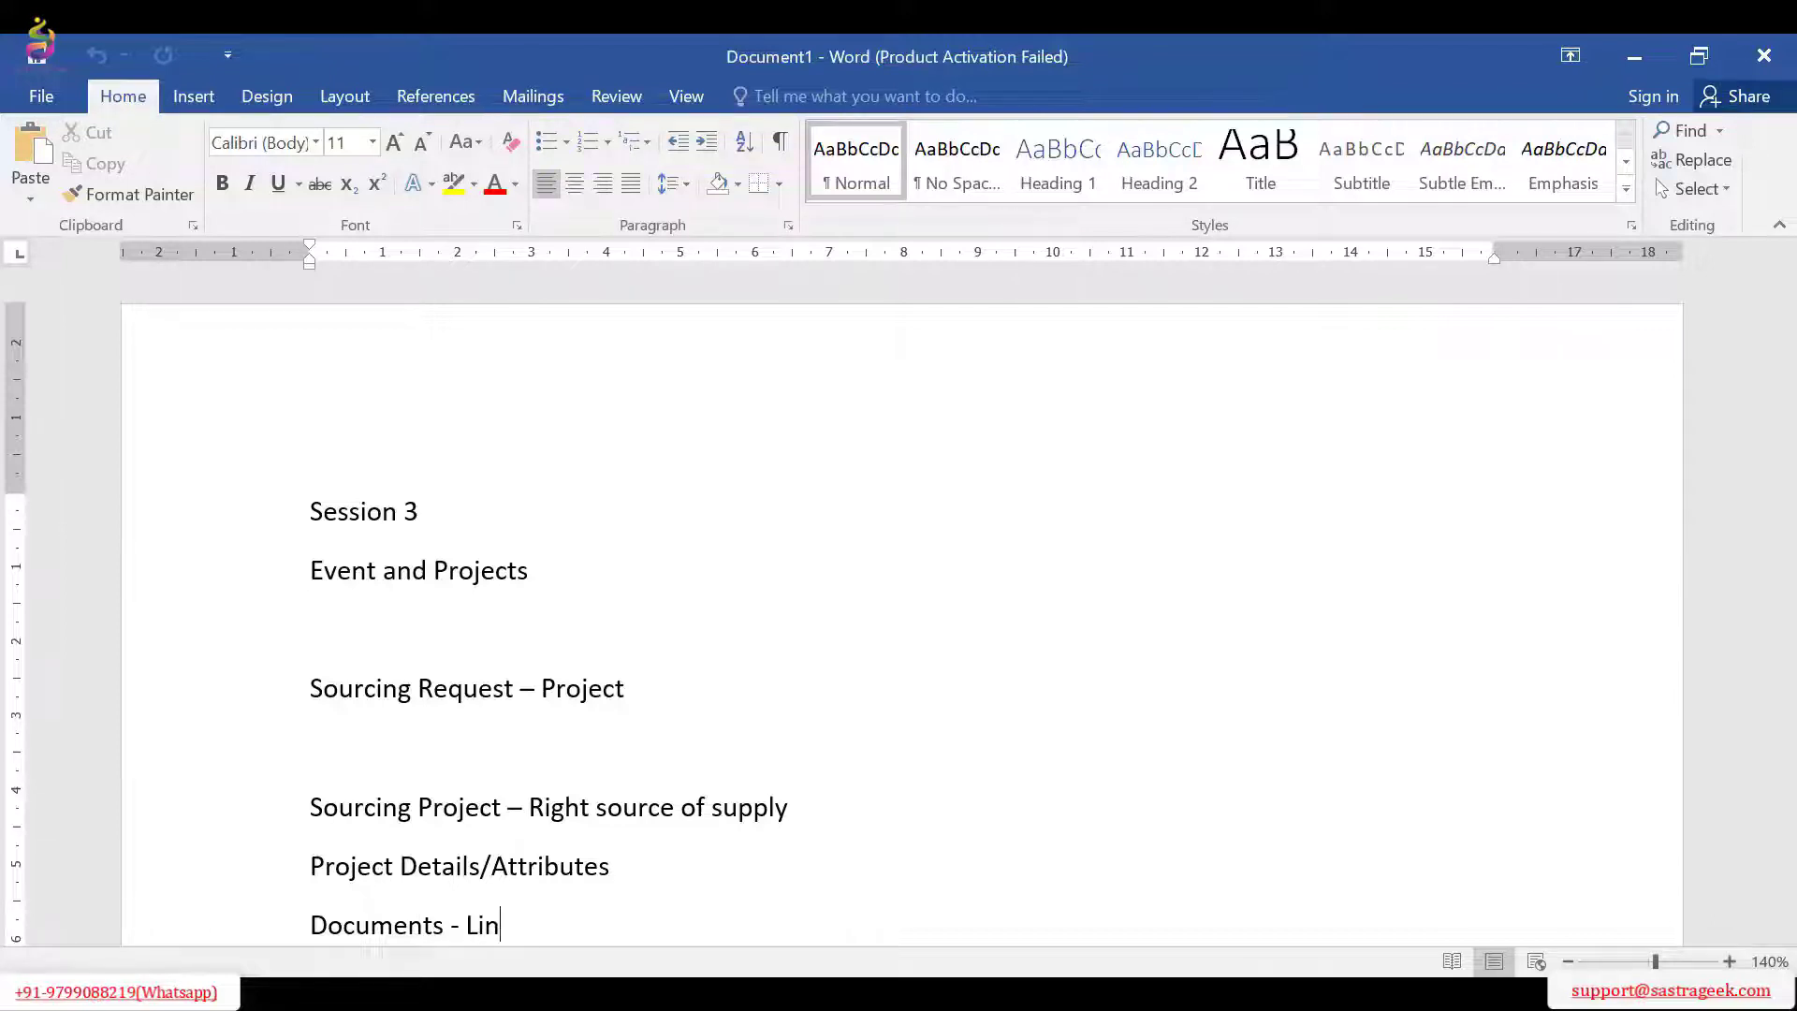
text(ks to Even)
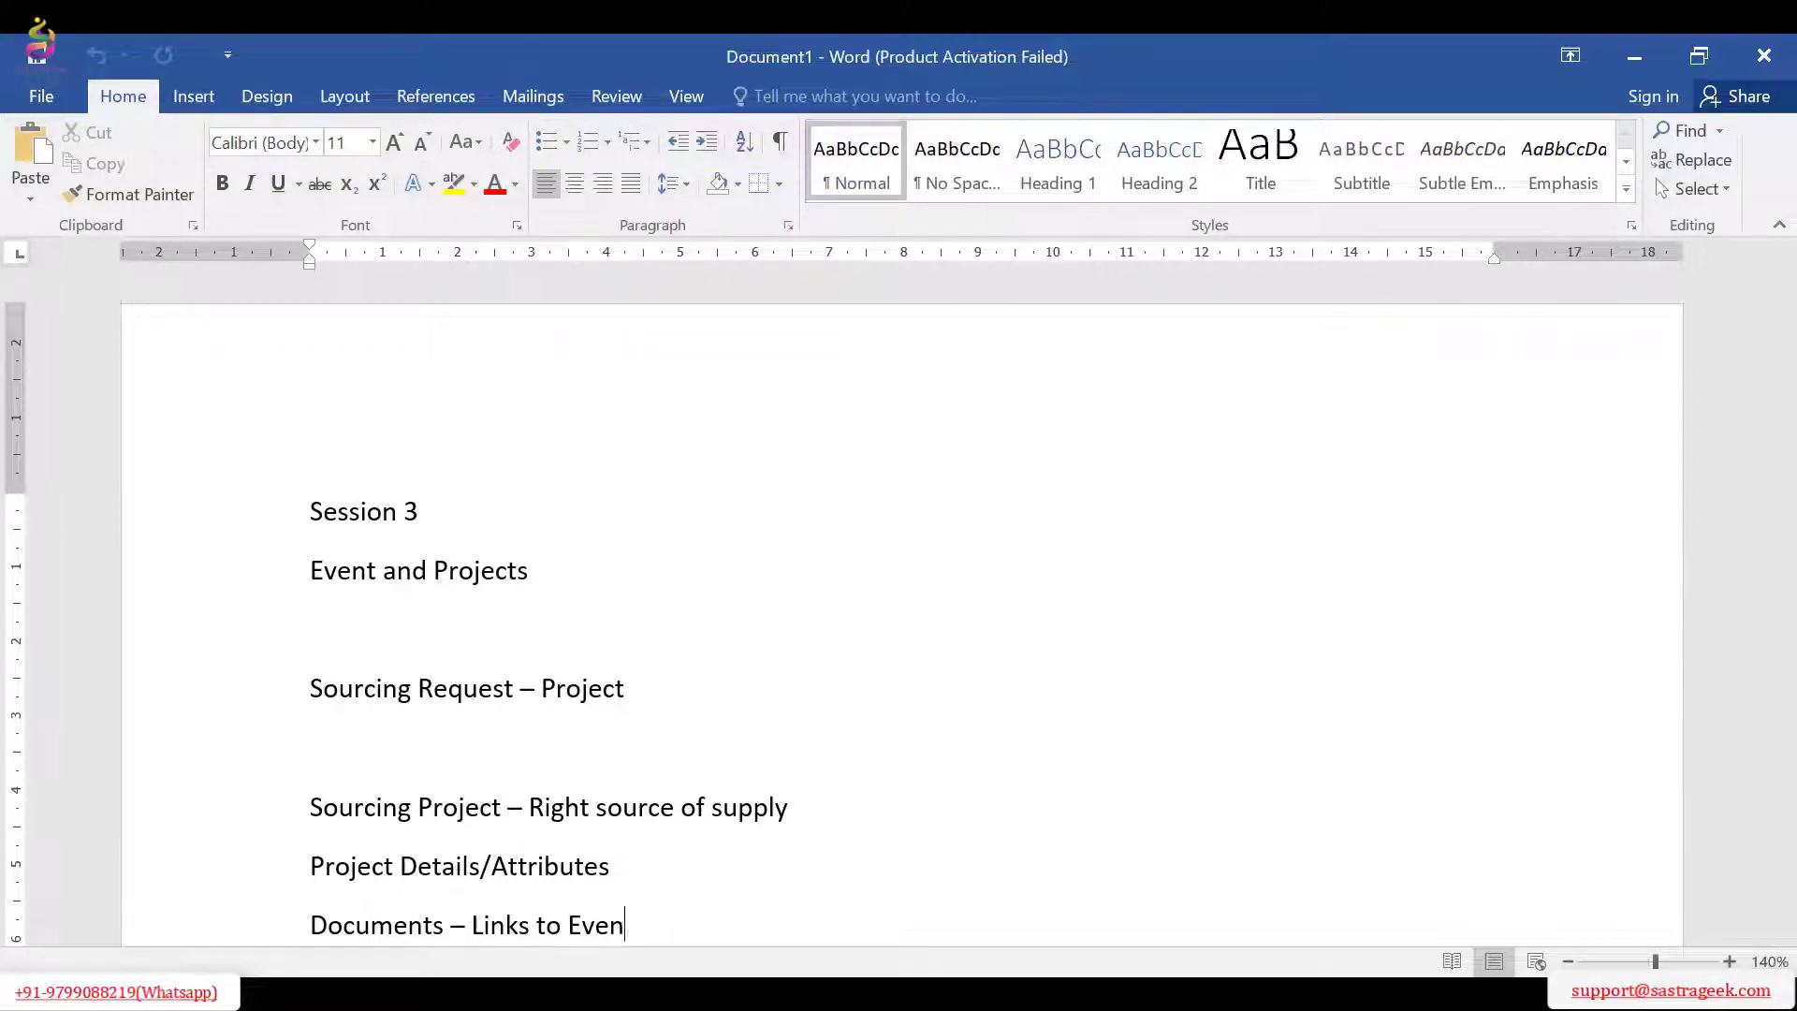
text(ts)
key(Return)
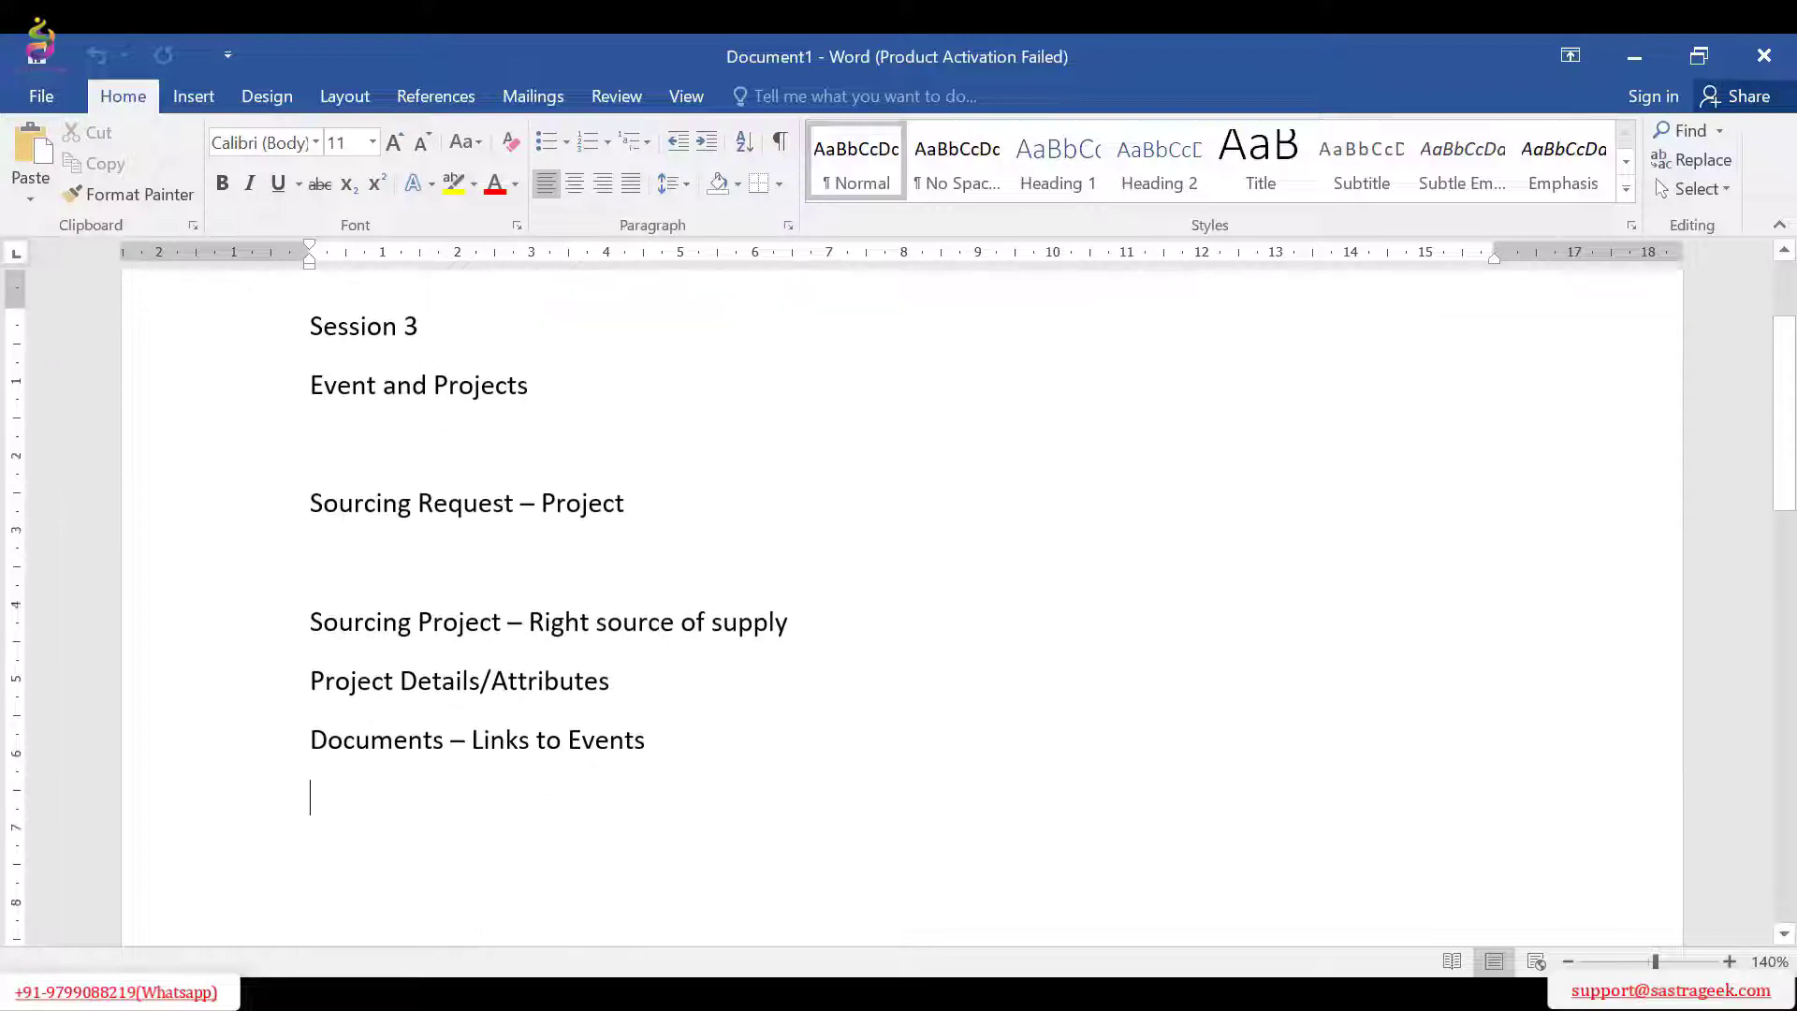
Step: Add the line "Tasks – Approval task, Review Task, Notification Task" below the Documents line
text(Tasks)
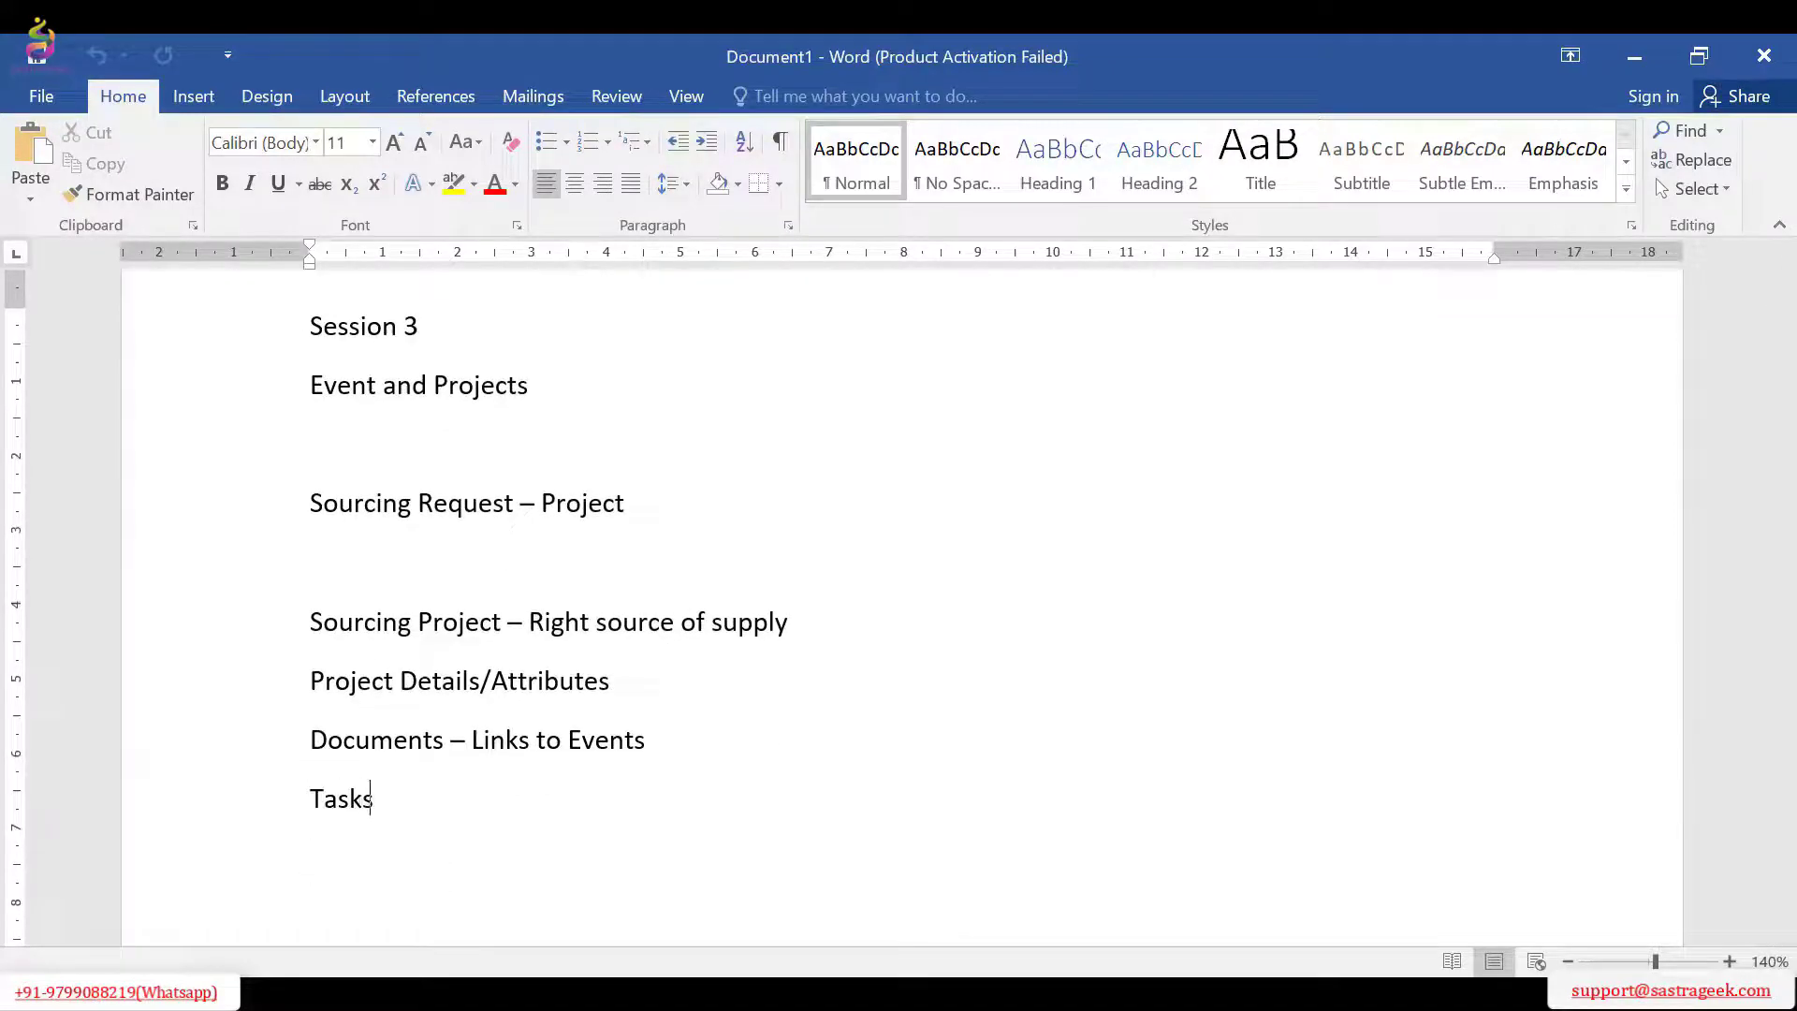
text( - Approval task)
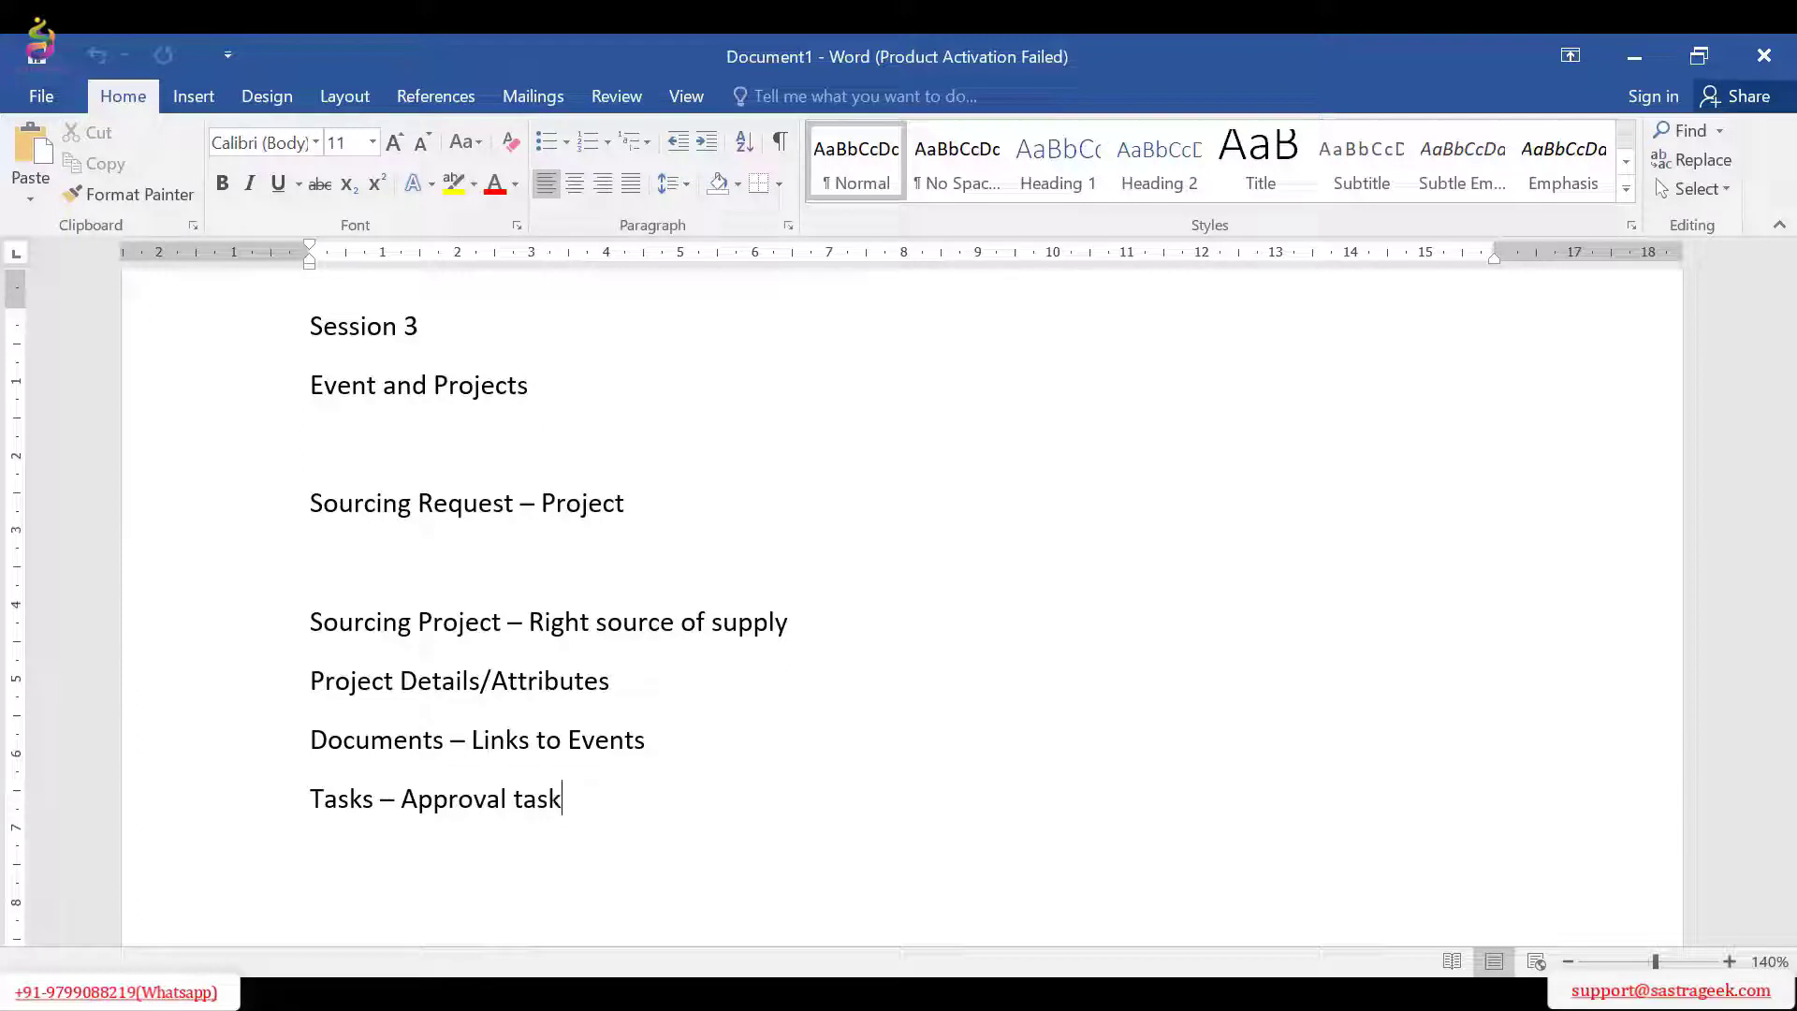
text(, Review)
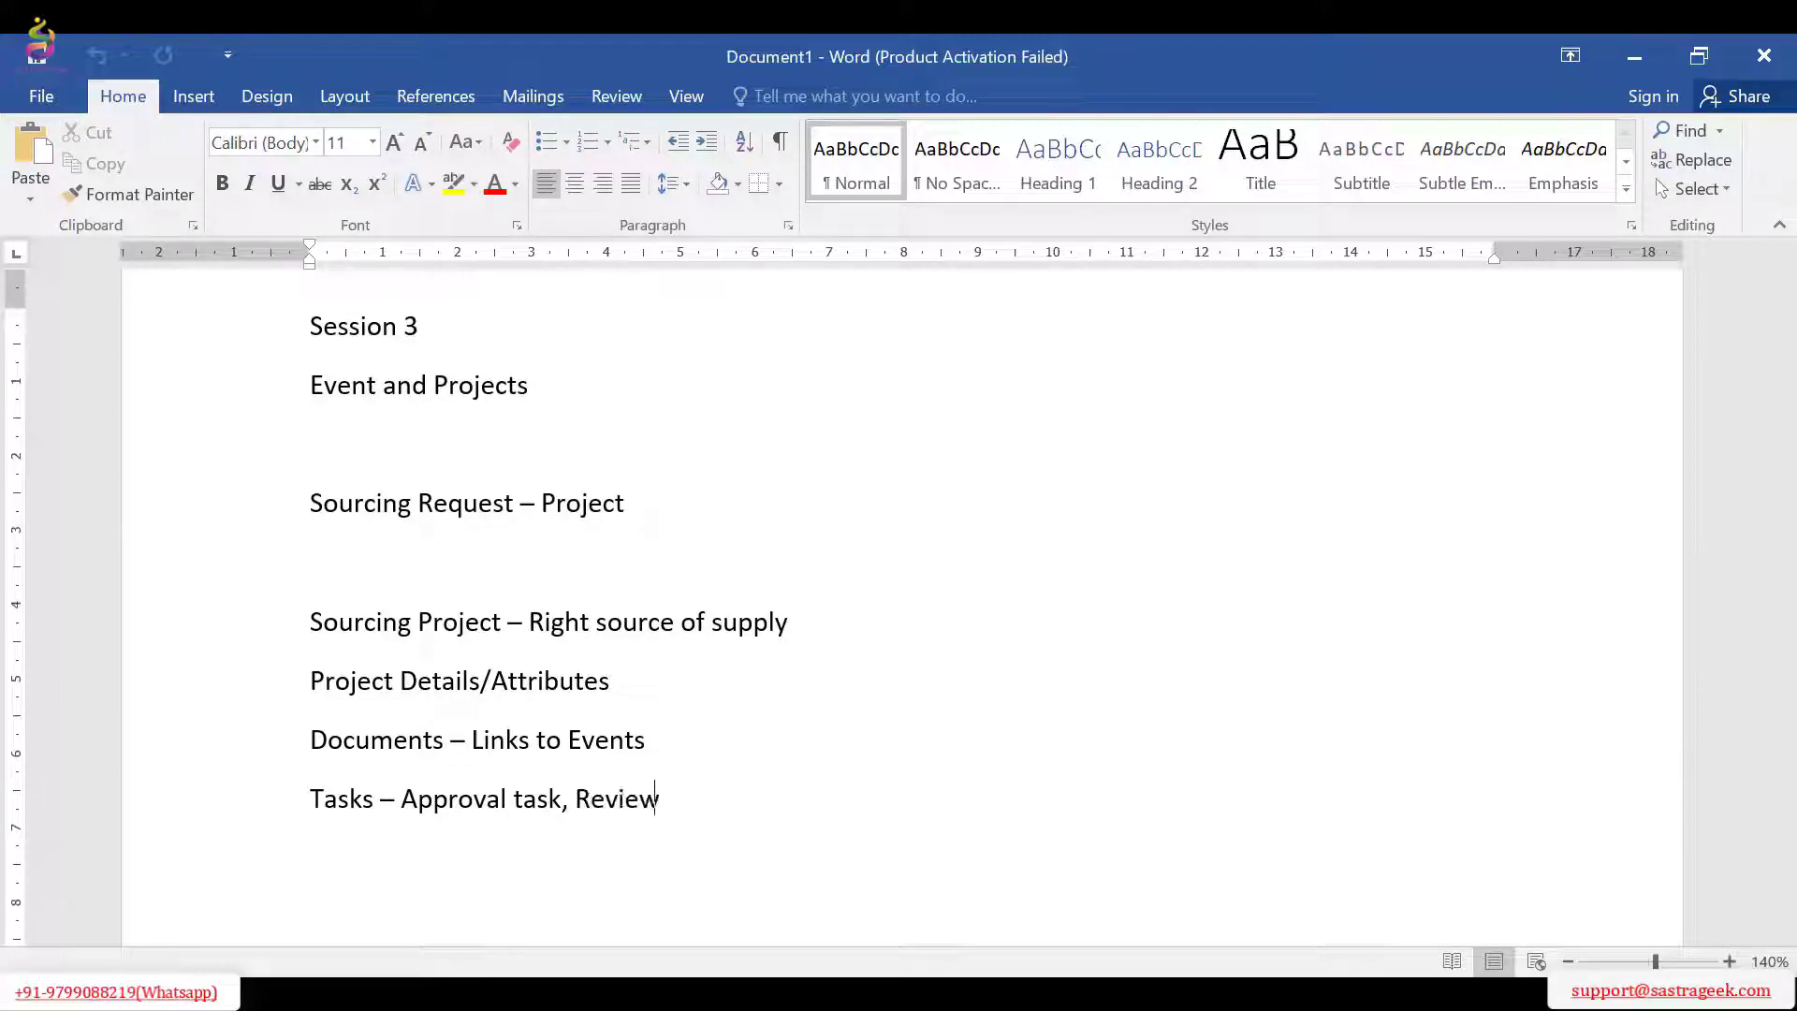
text( Task, Notific)
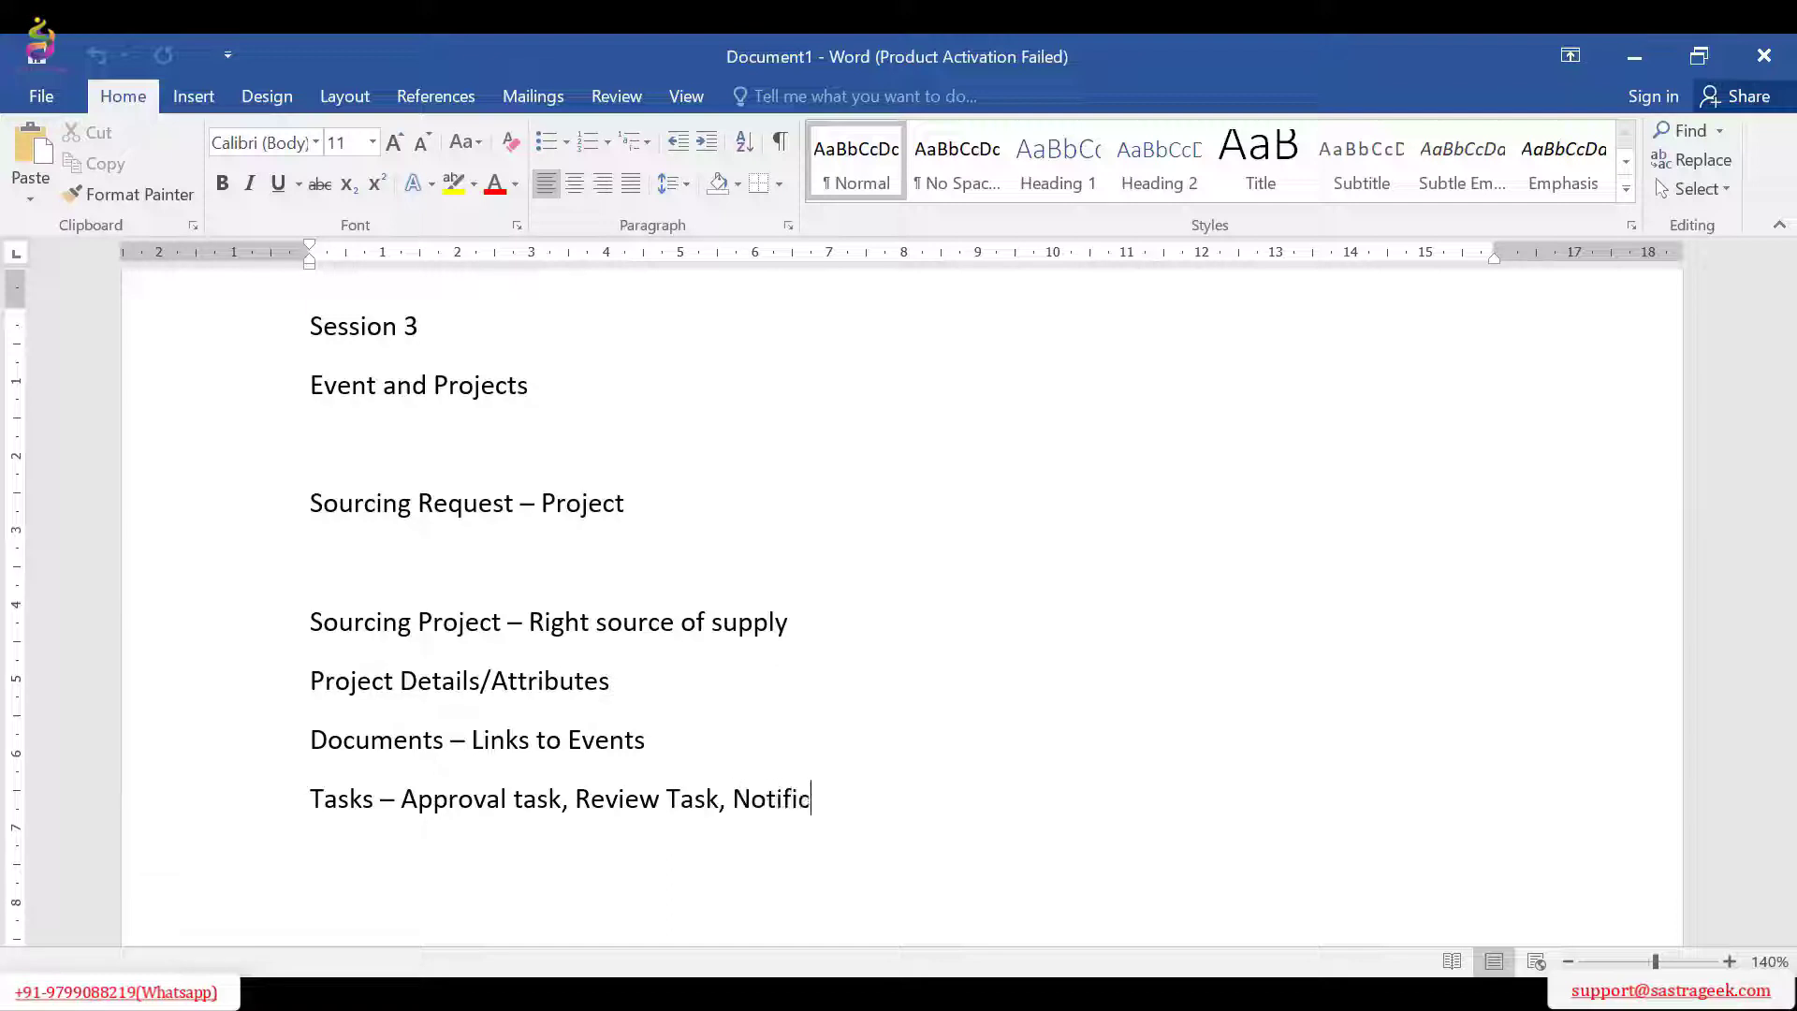
text(ation TaskCo)
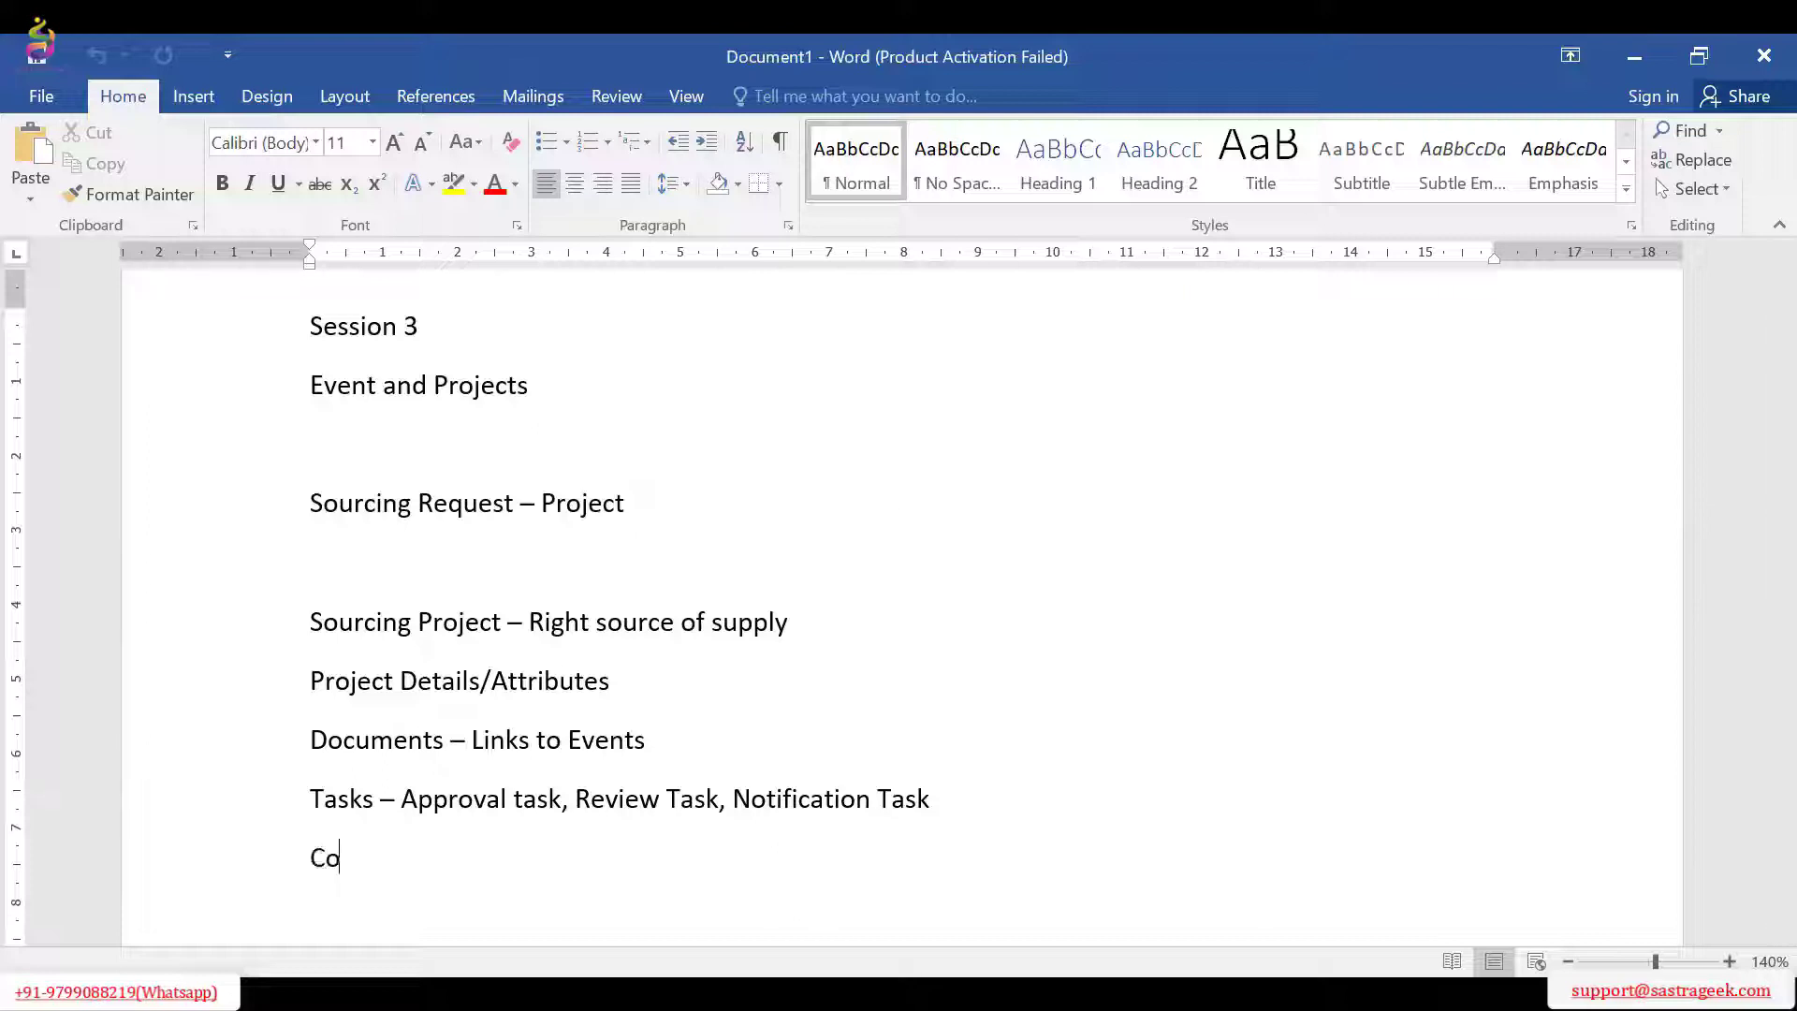
Step: Write the line "Conditions – Visibility conditions, Restricting conditions" below the Tasks line
text(nditions - b)
key(BackSpace)
text(vls)
key(BackSpace)
text(Visibility co)
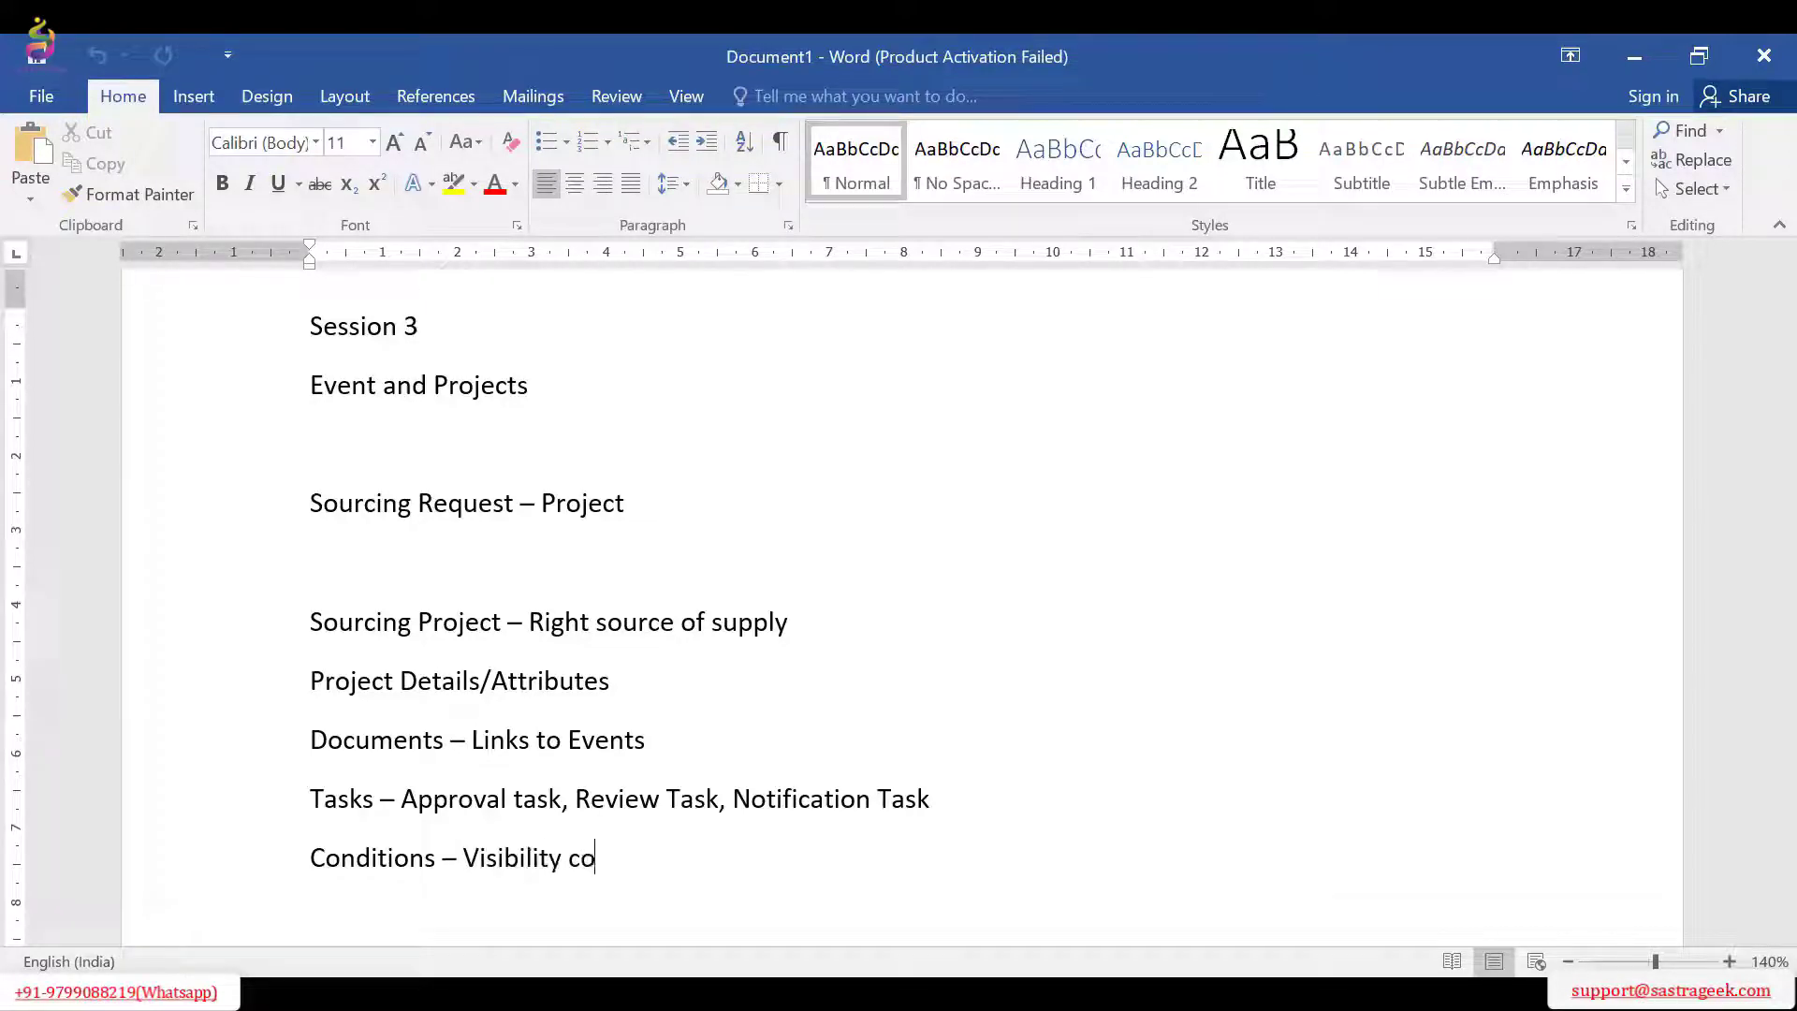
text(nditions)
text(, Rest)
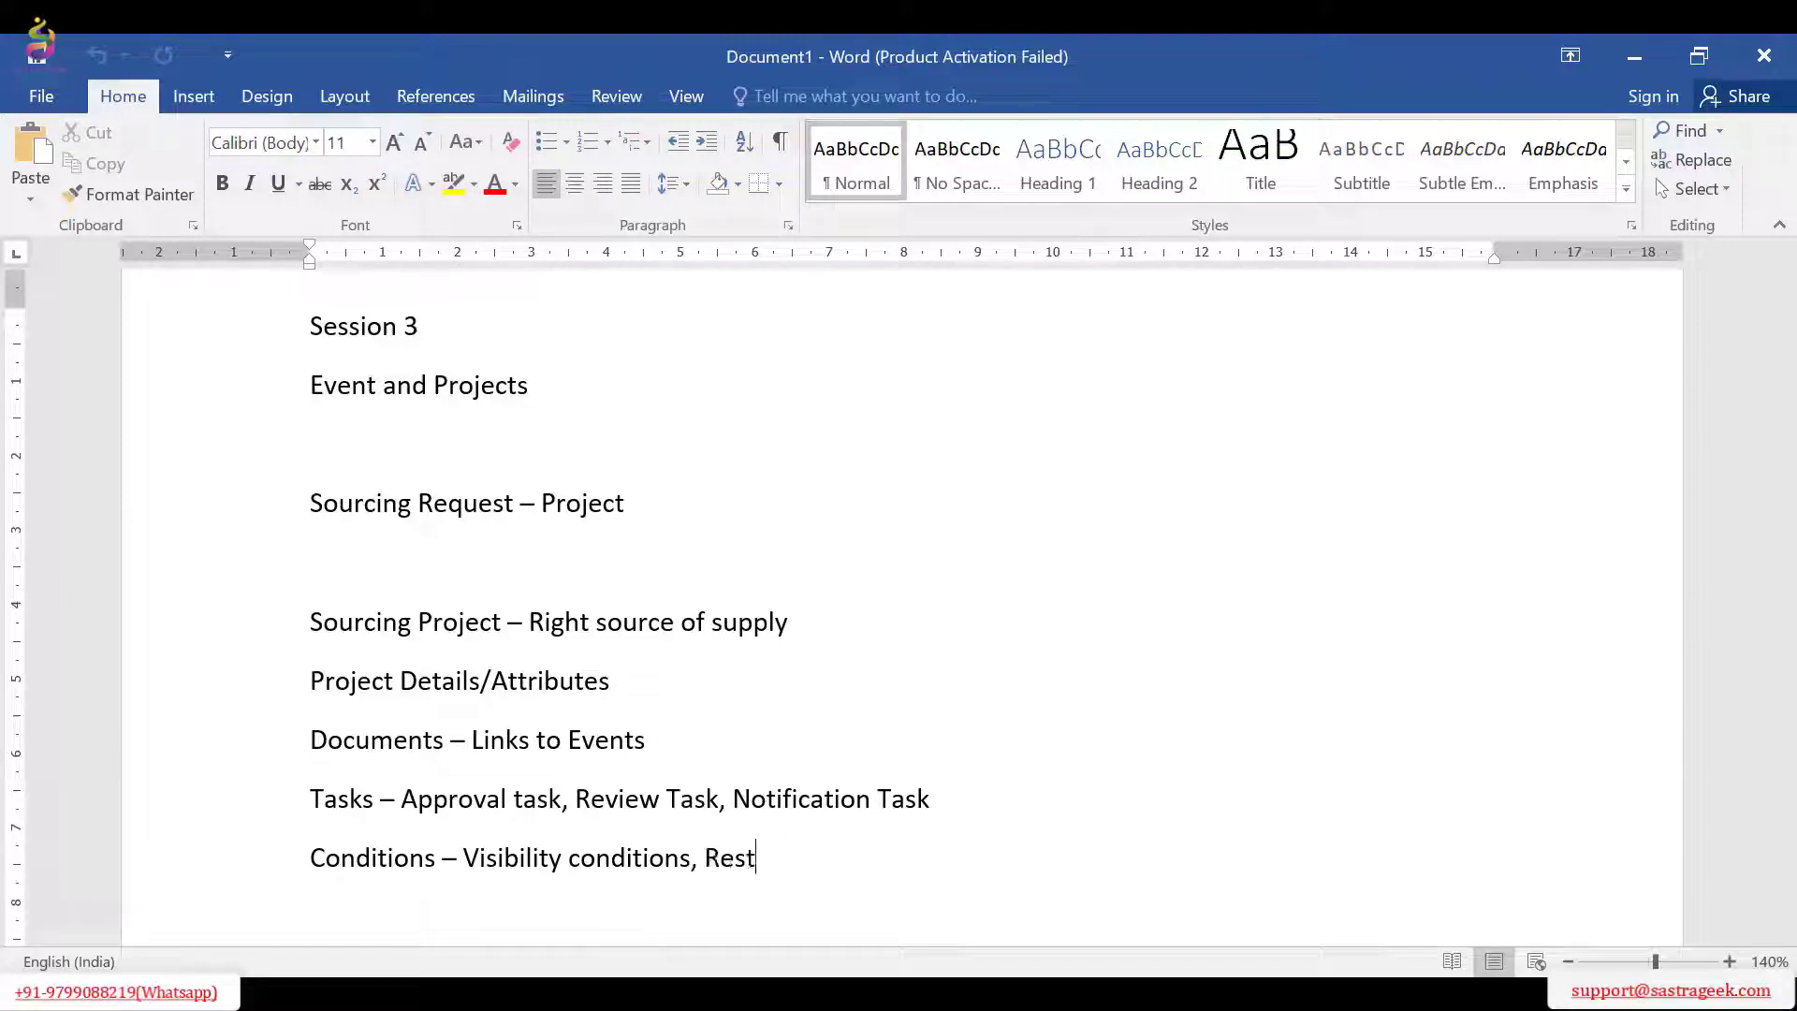
text(ricting conditions)
Step: Add the line "Team members – Reivew, Owner, Access to Project" below the Conditions line
key(Return)
text(Tea)
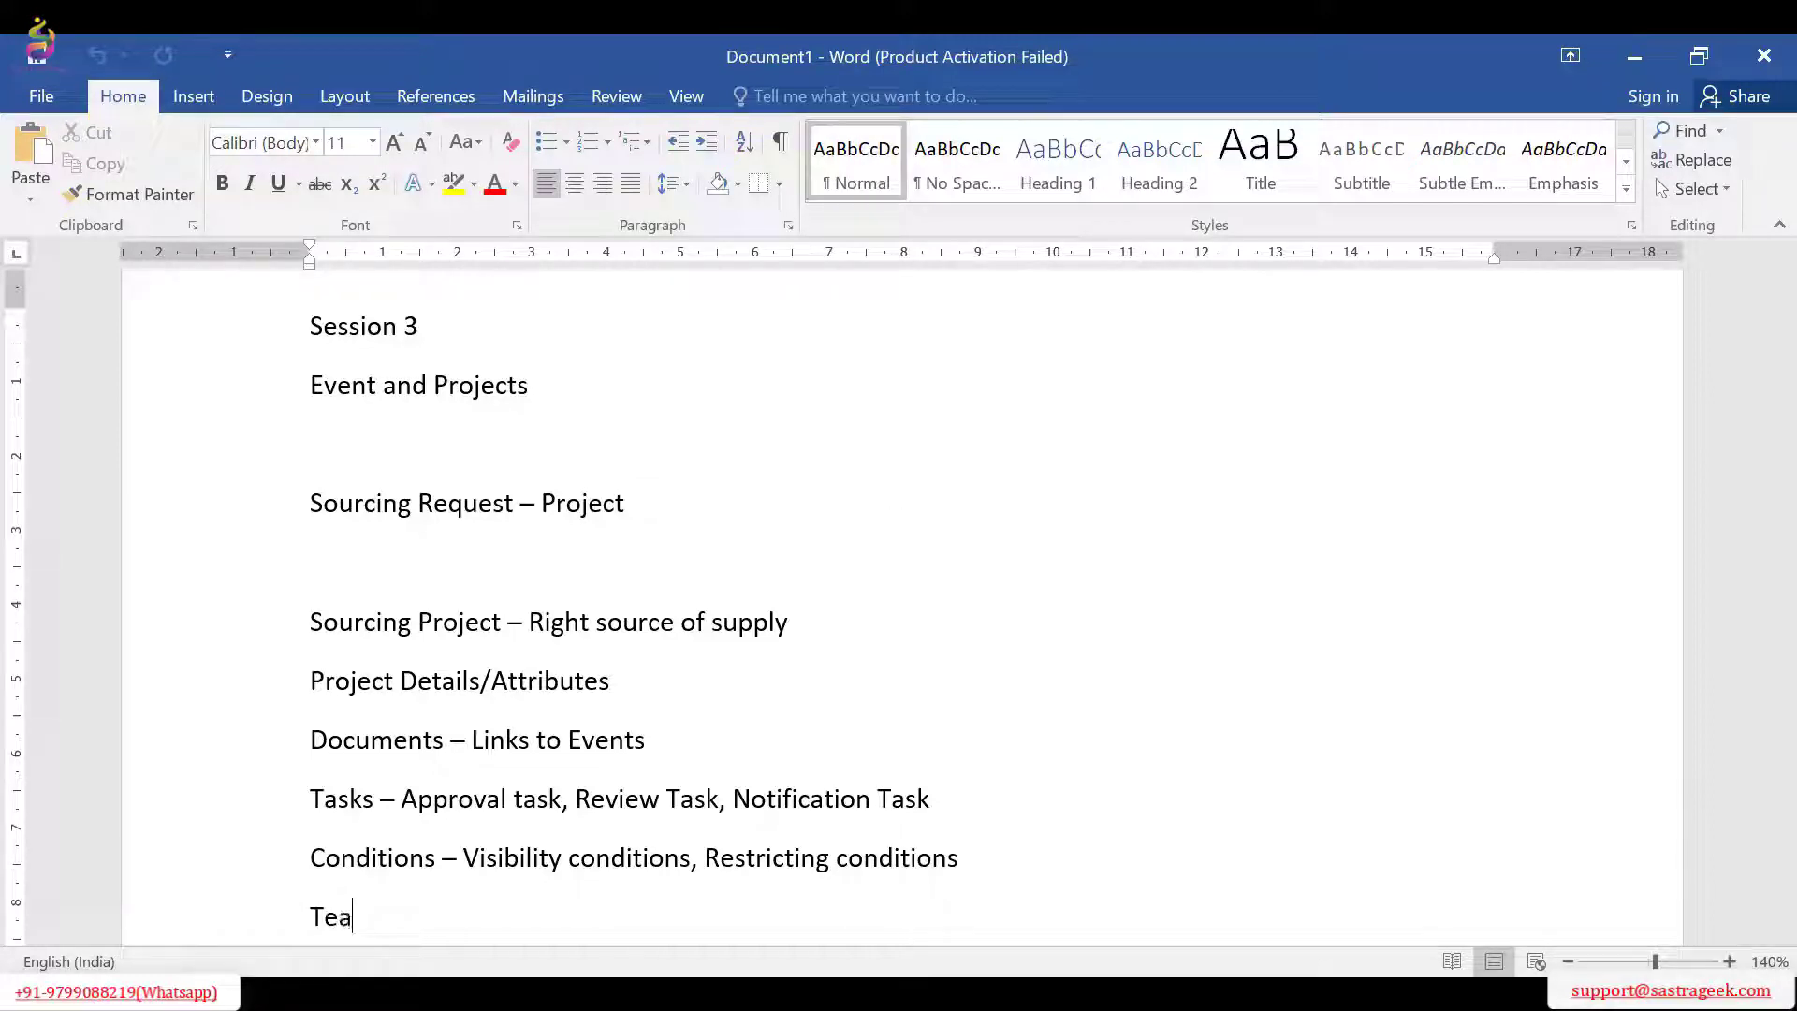
text(m members )
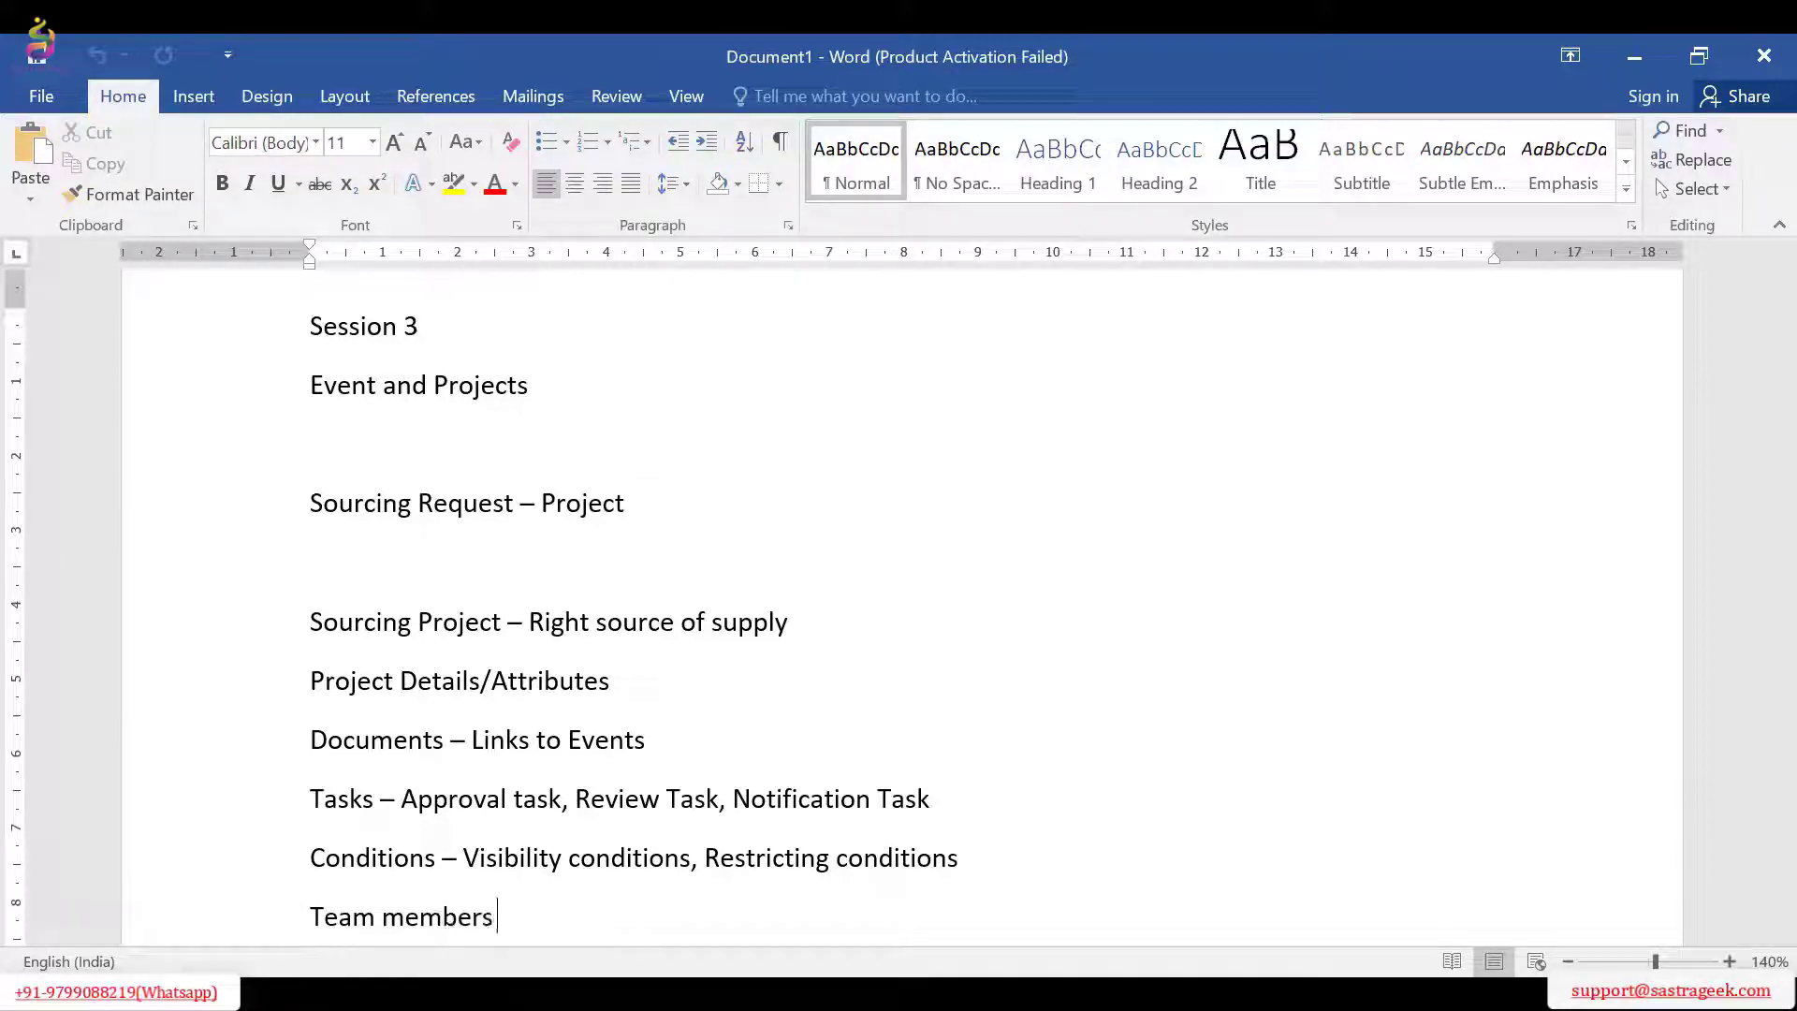
text(- Reivew, Owner,)
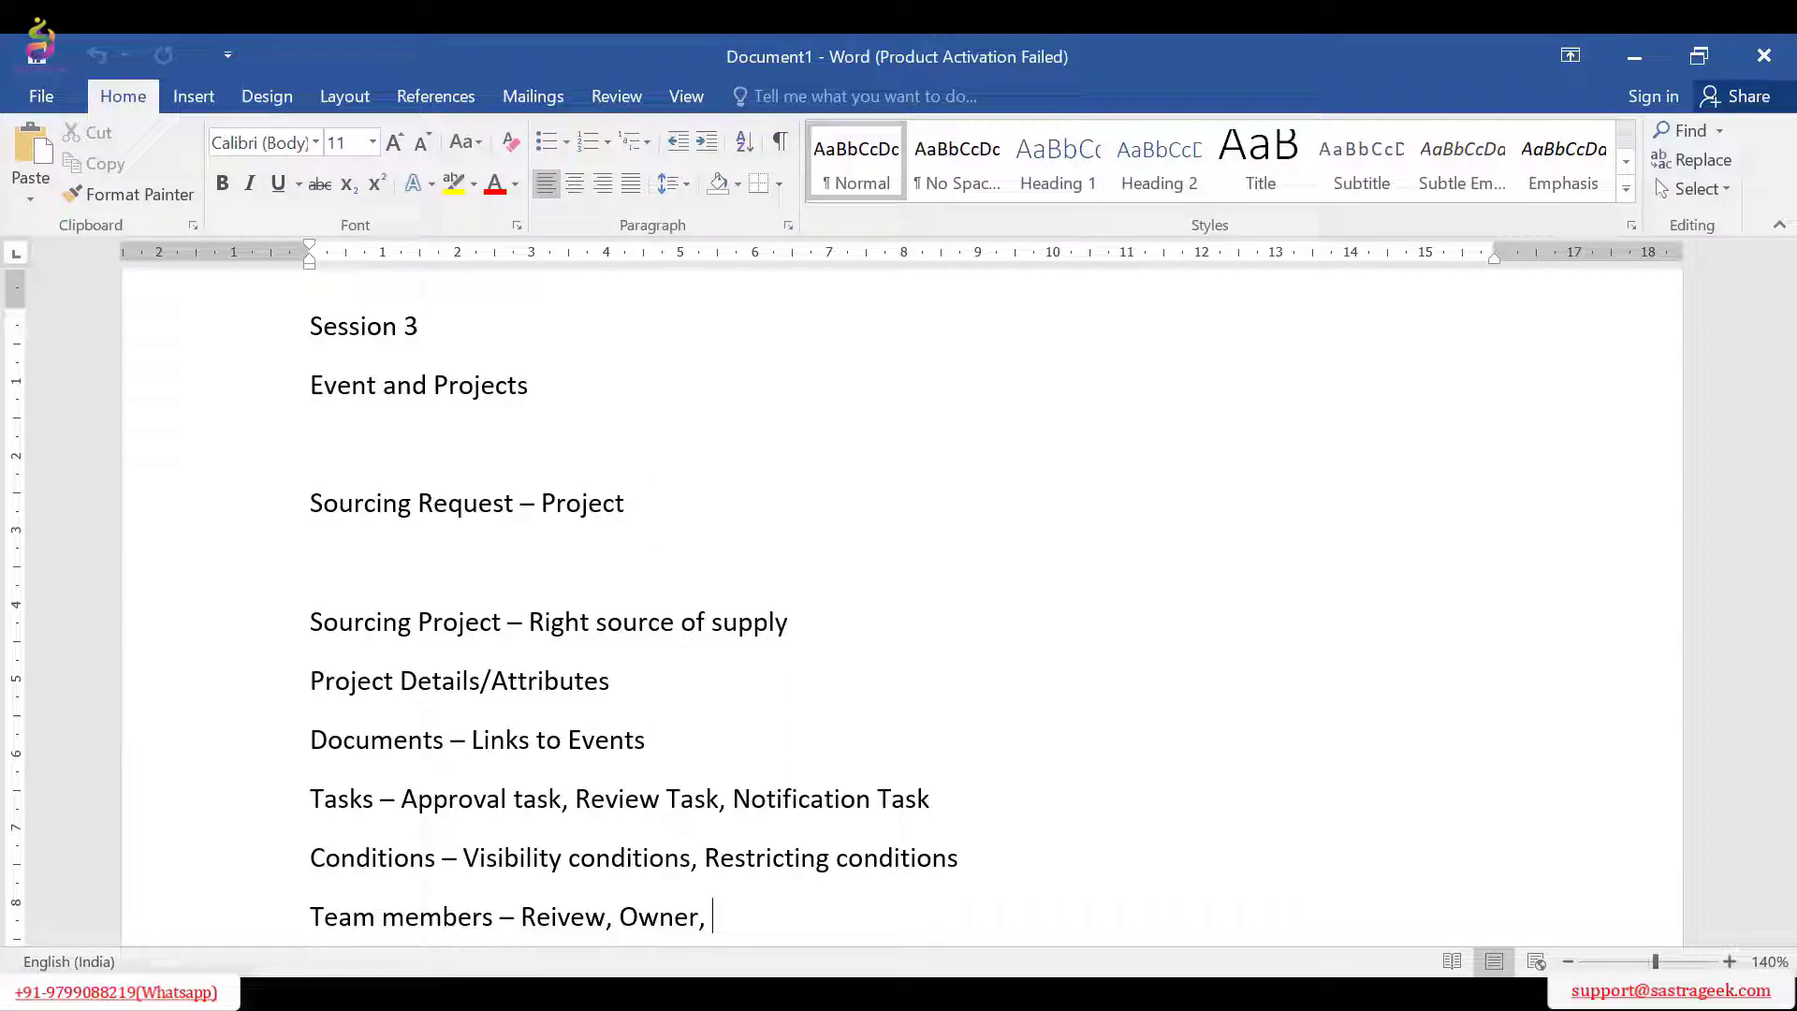
text( Access t)
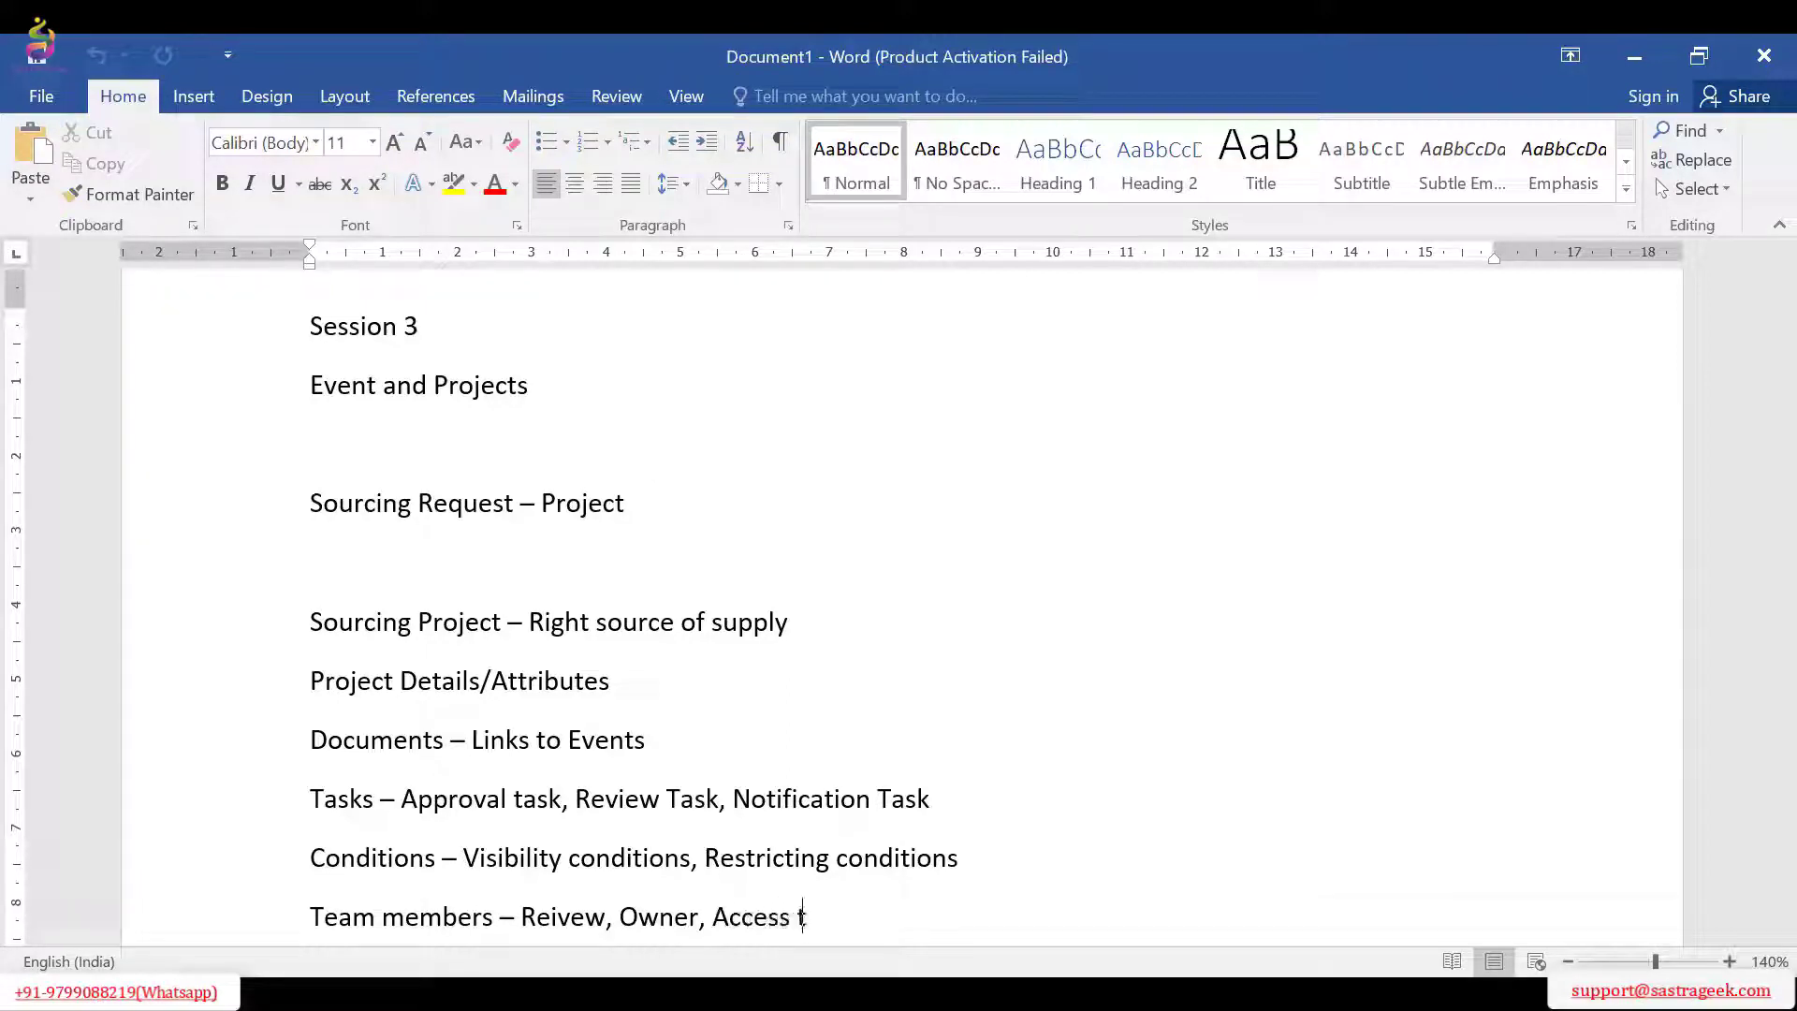
text(o Project)
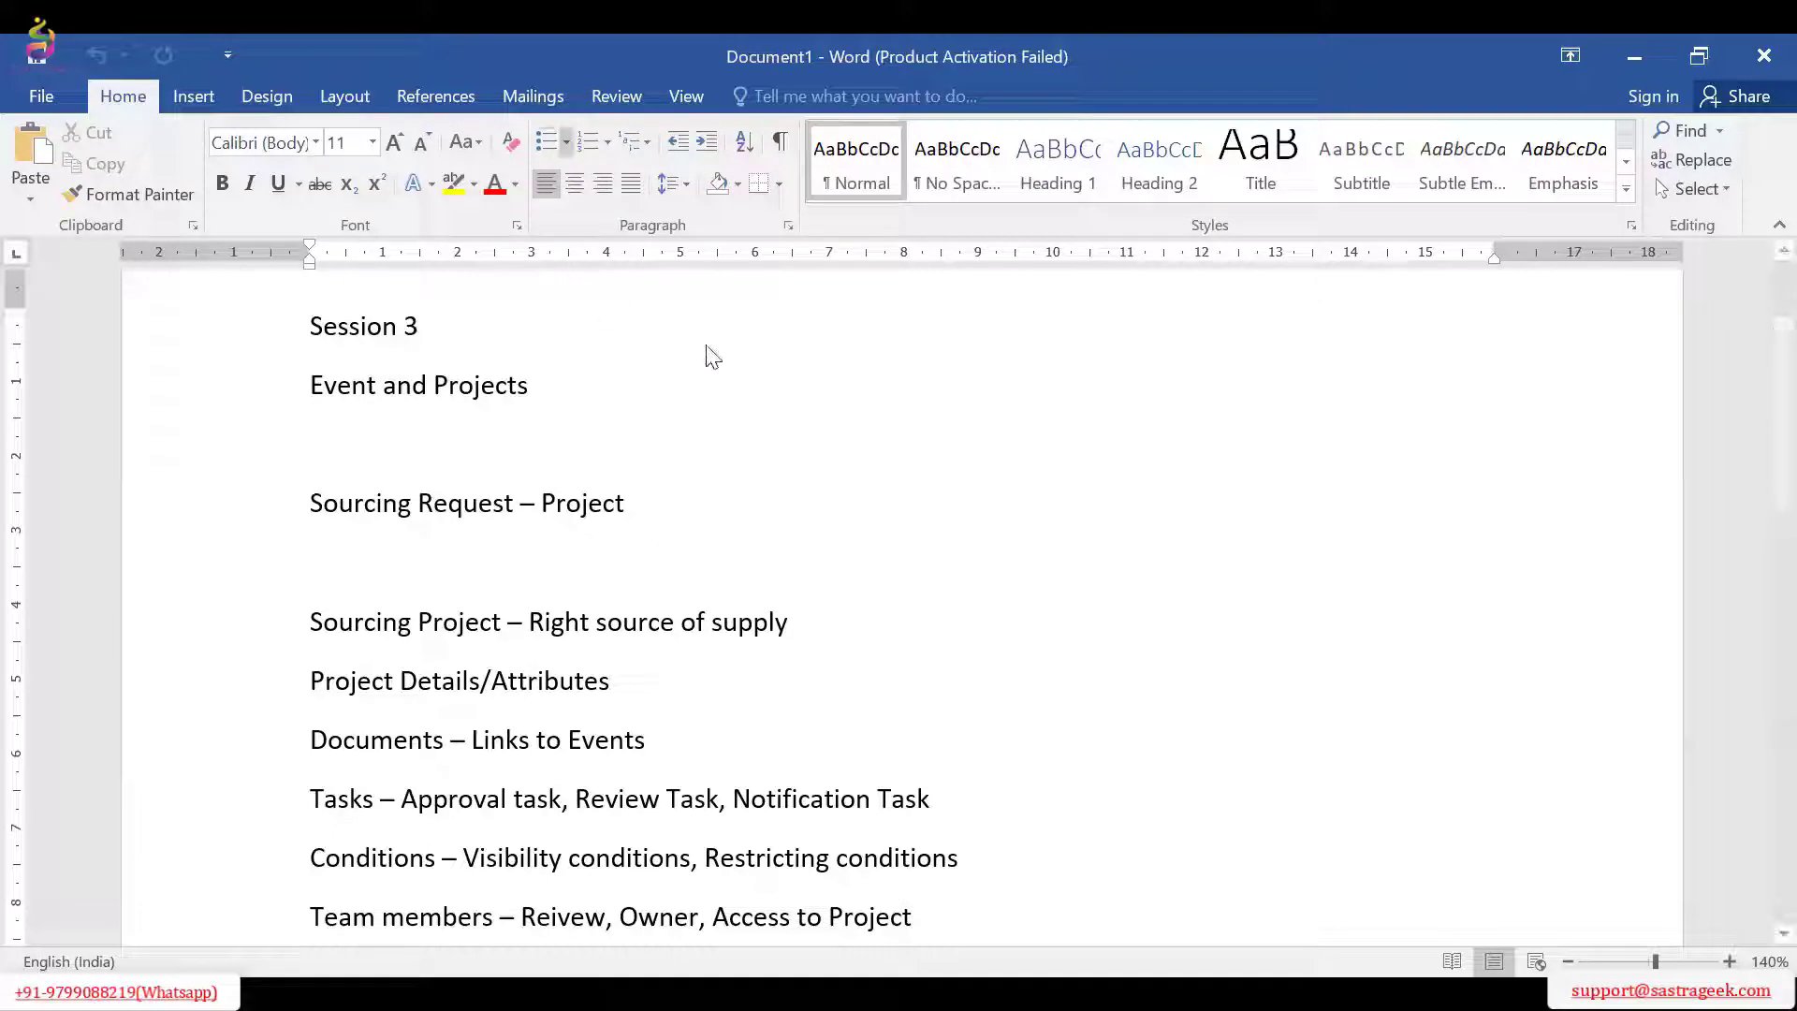
Step: Add the line "Notification" directly below the Team members line
key(alt+n)
key(Return)
key(Return)
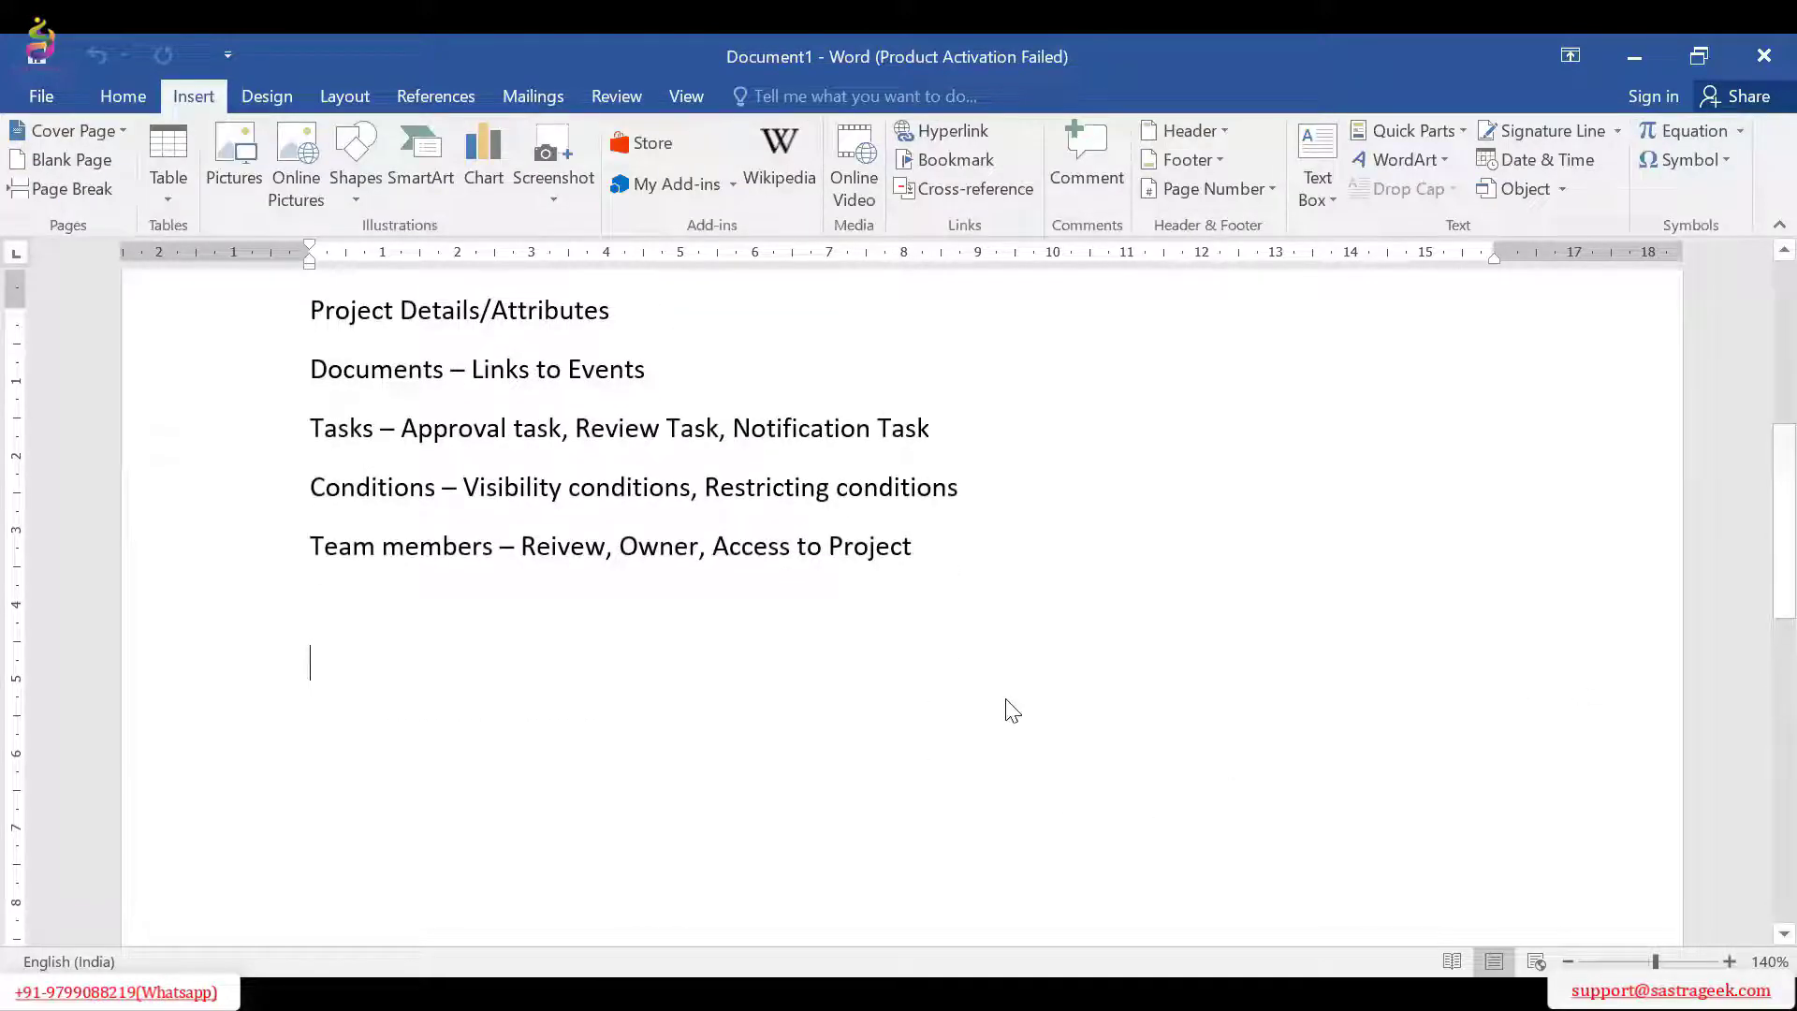
text(Notification)
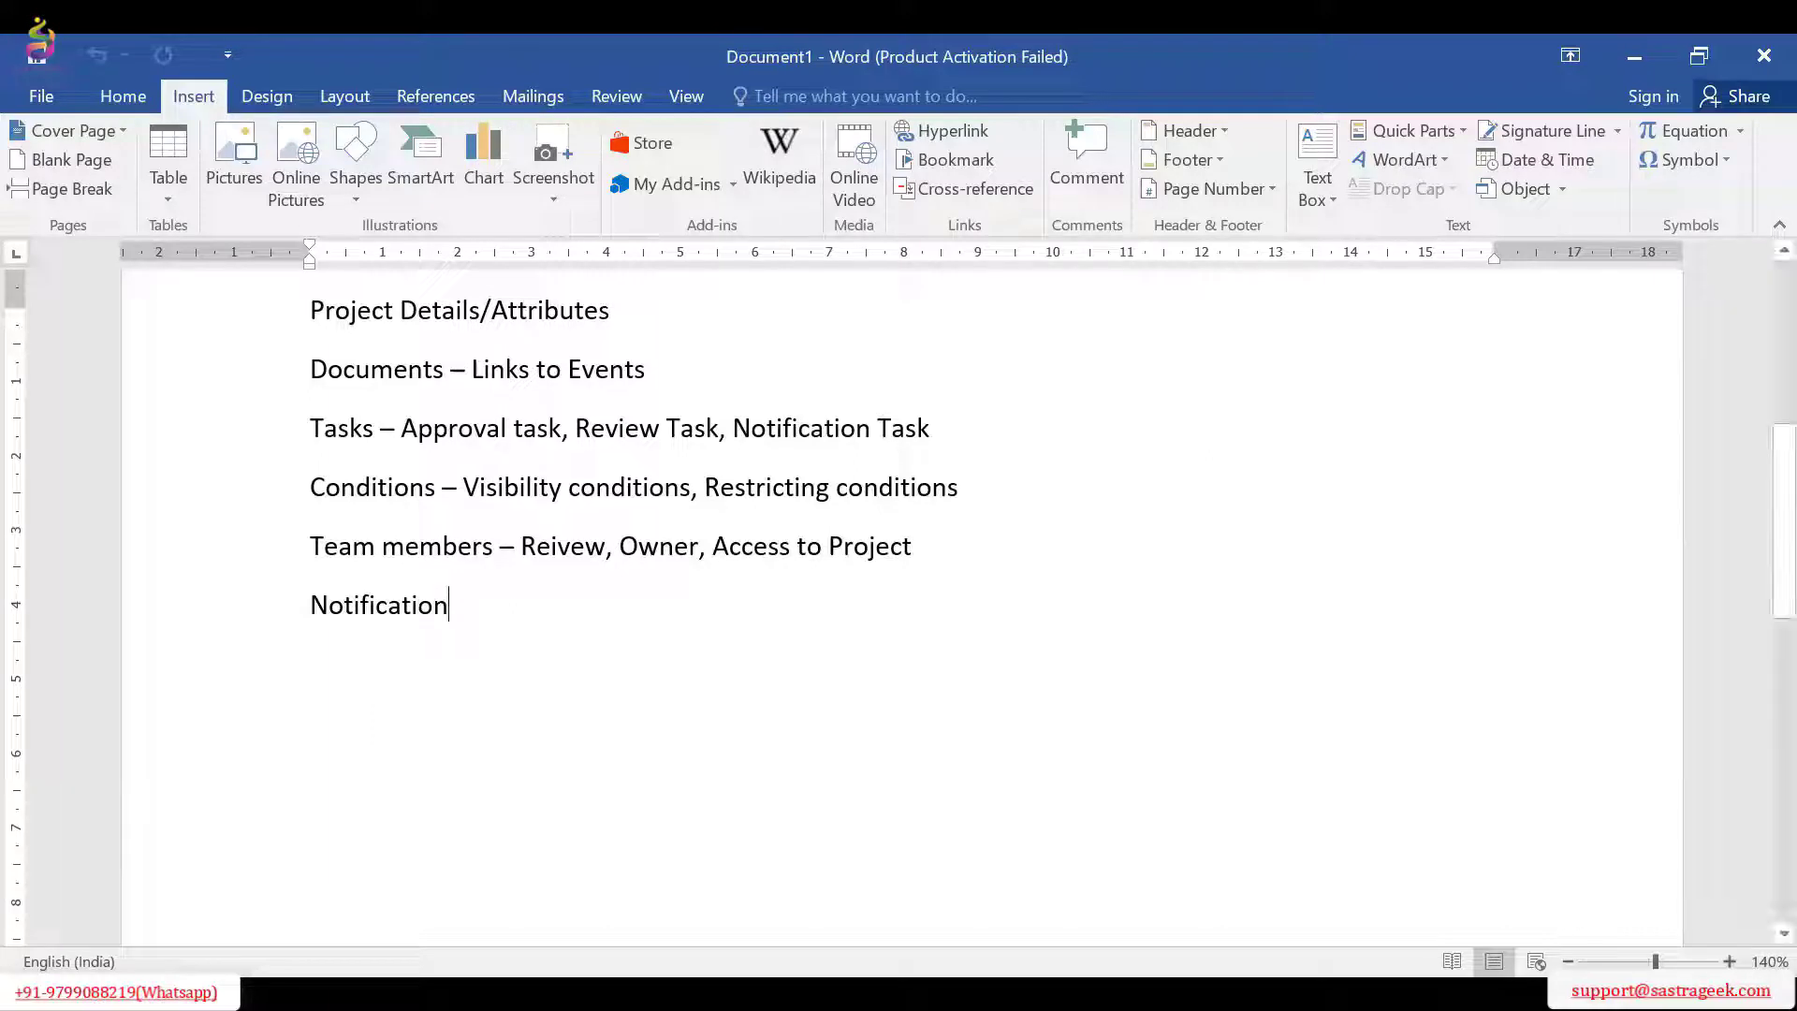
Step: Add the heading line "Event – Sourcing Event" below the Notification line, leaving blank lines between them
scroll(898, 561, up, 2)
drag(312, 433, 452, 802)
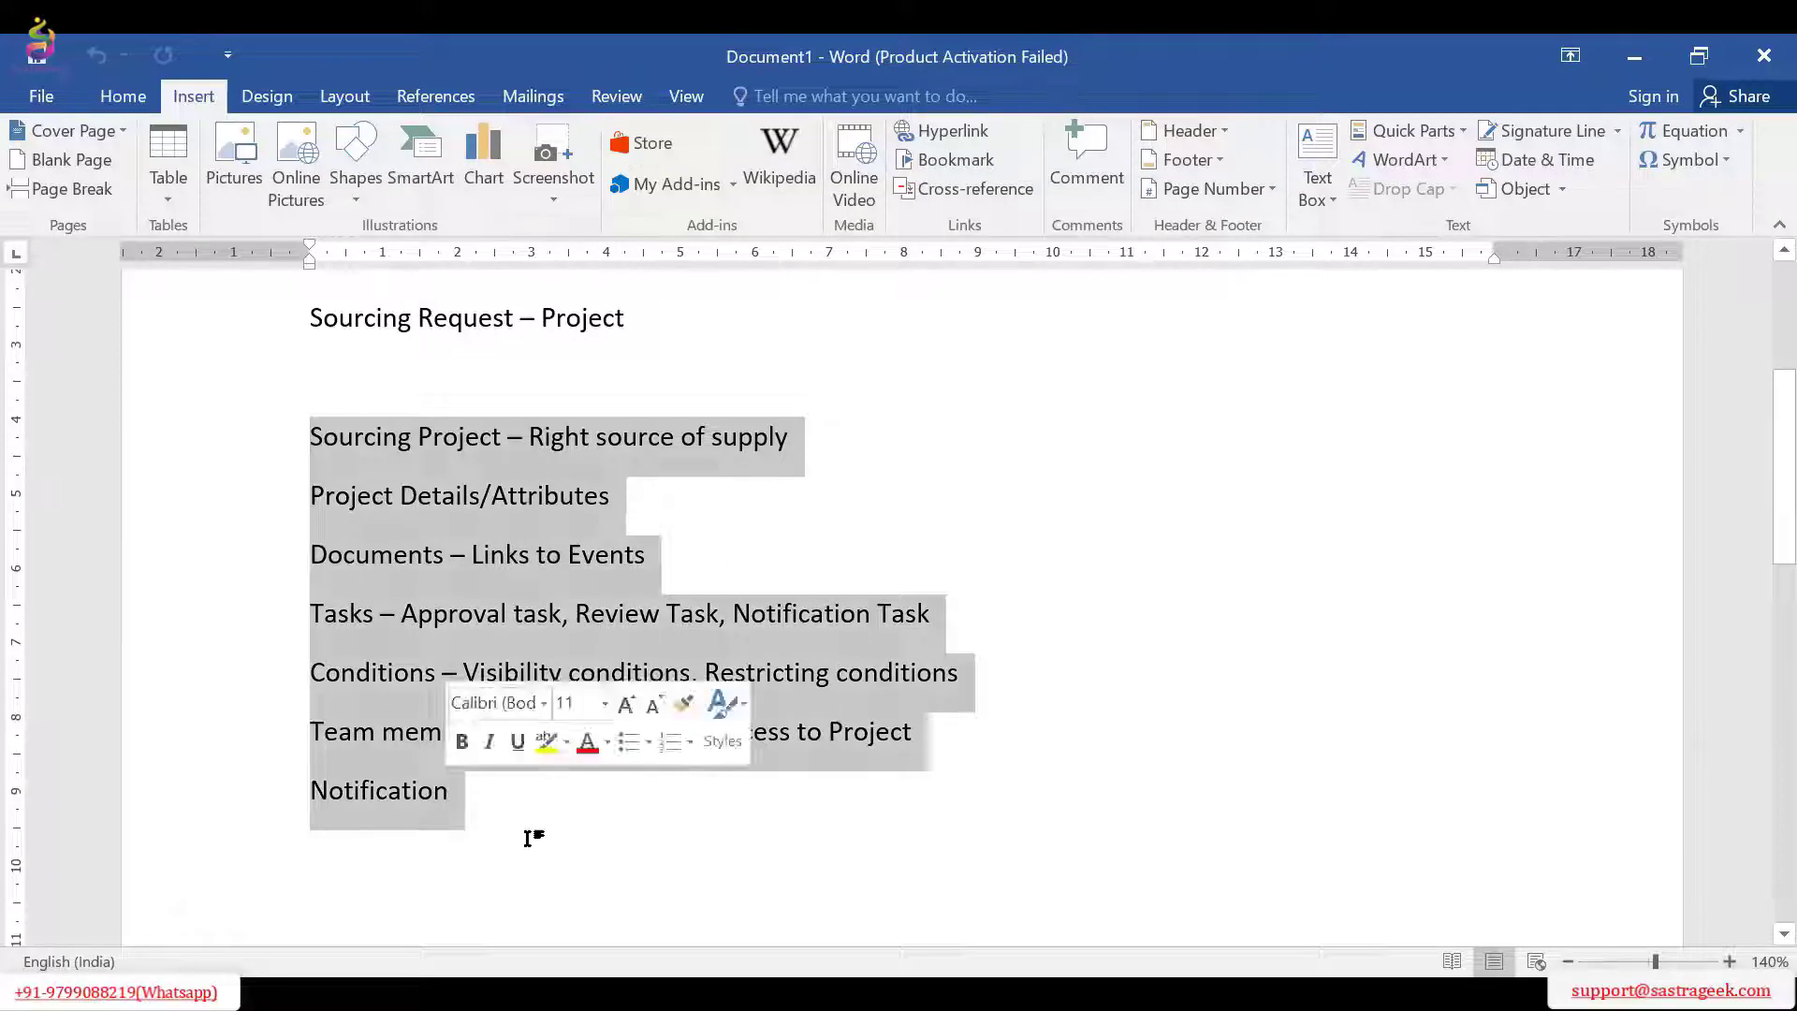
click(608, 903)
key(Return)
text(Event)
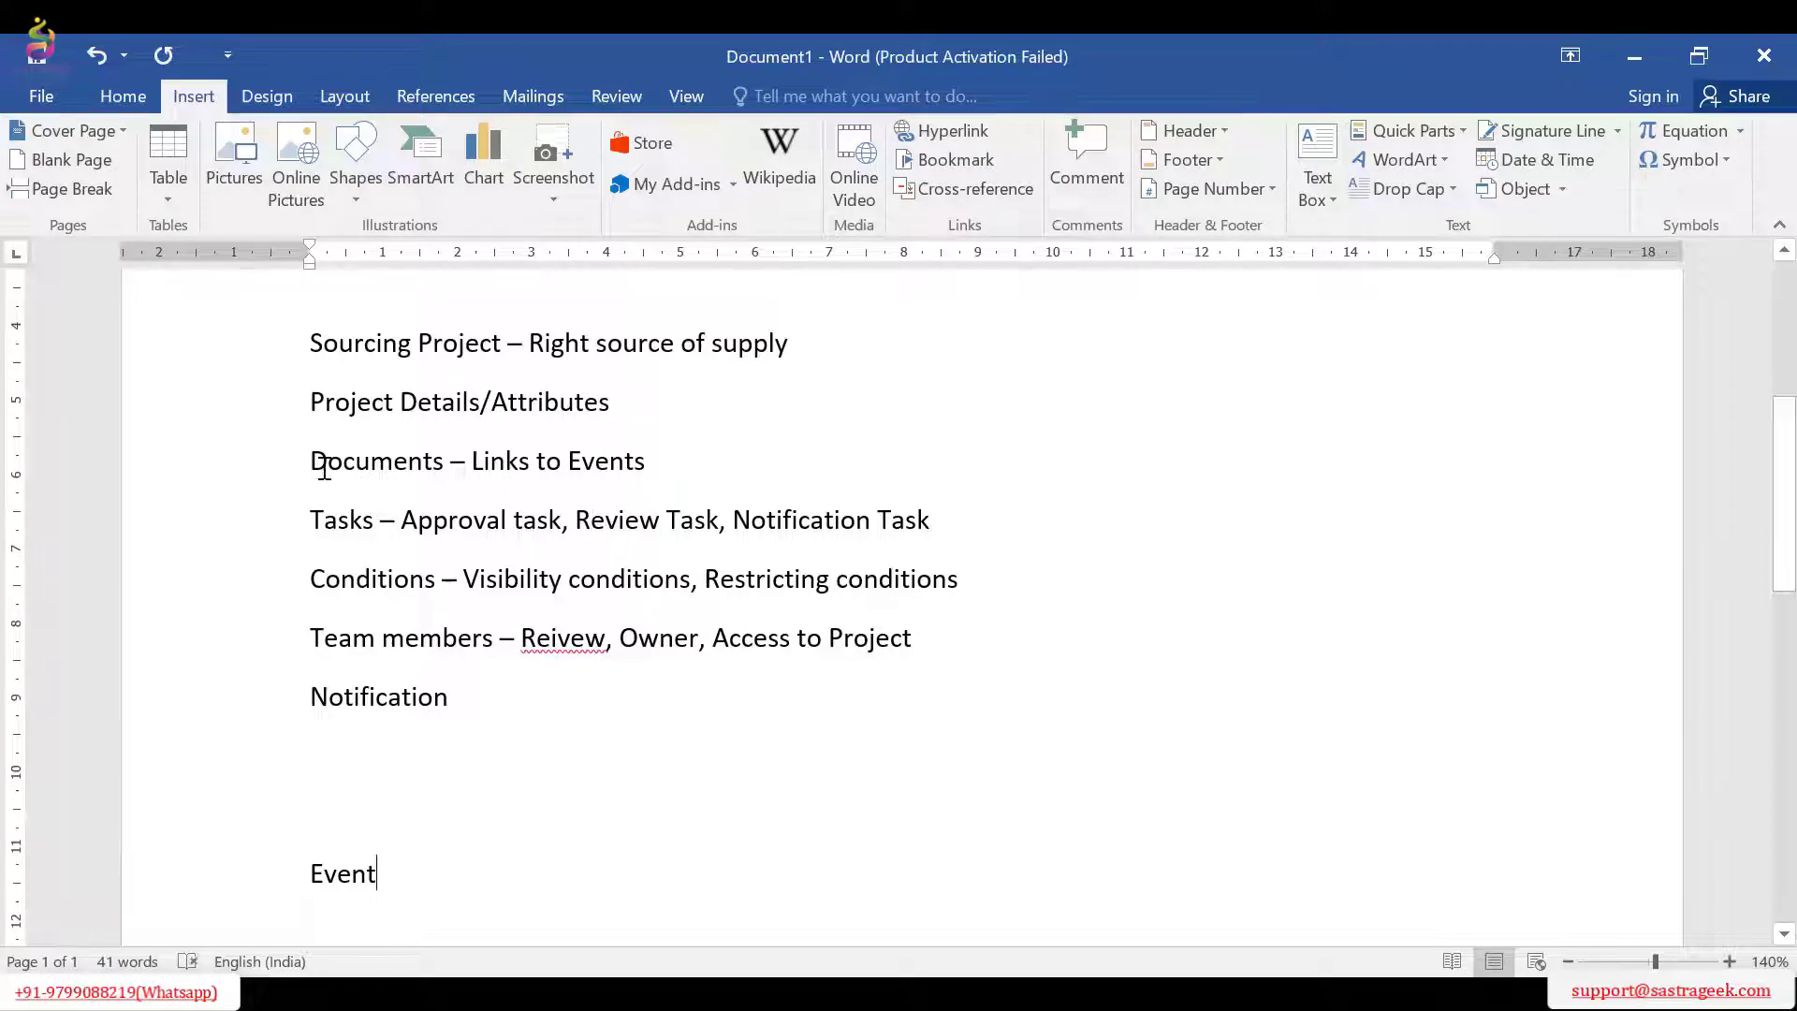
drag(313, 463, 393, 478)
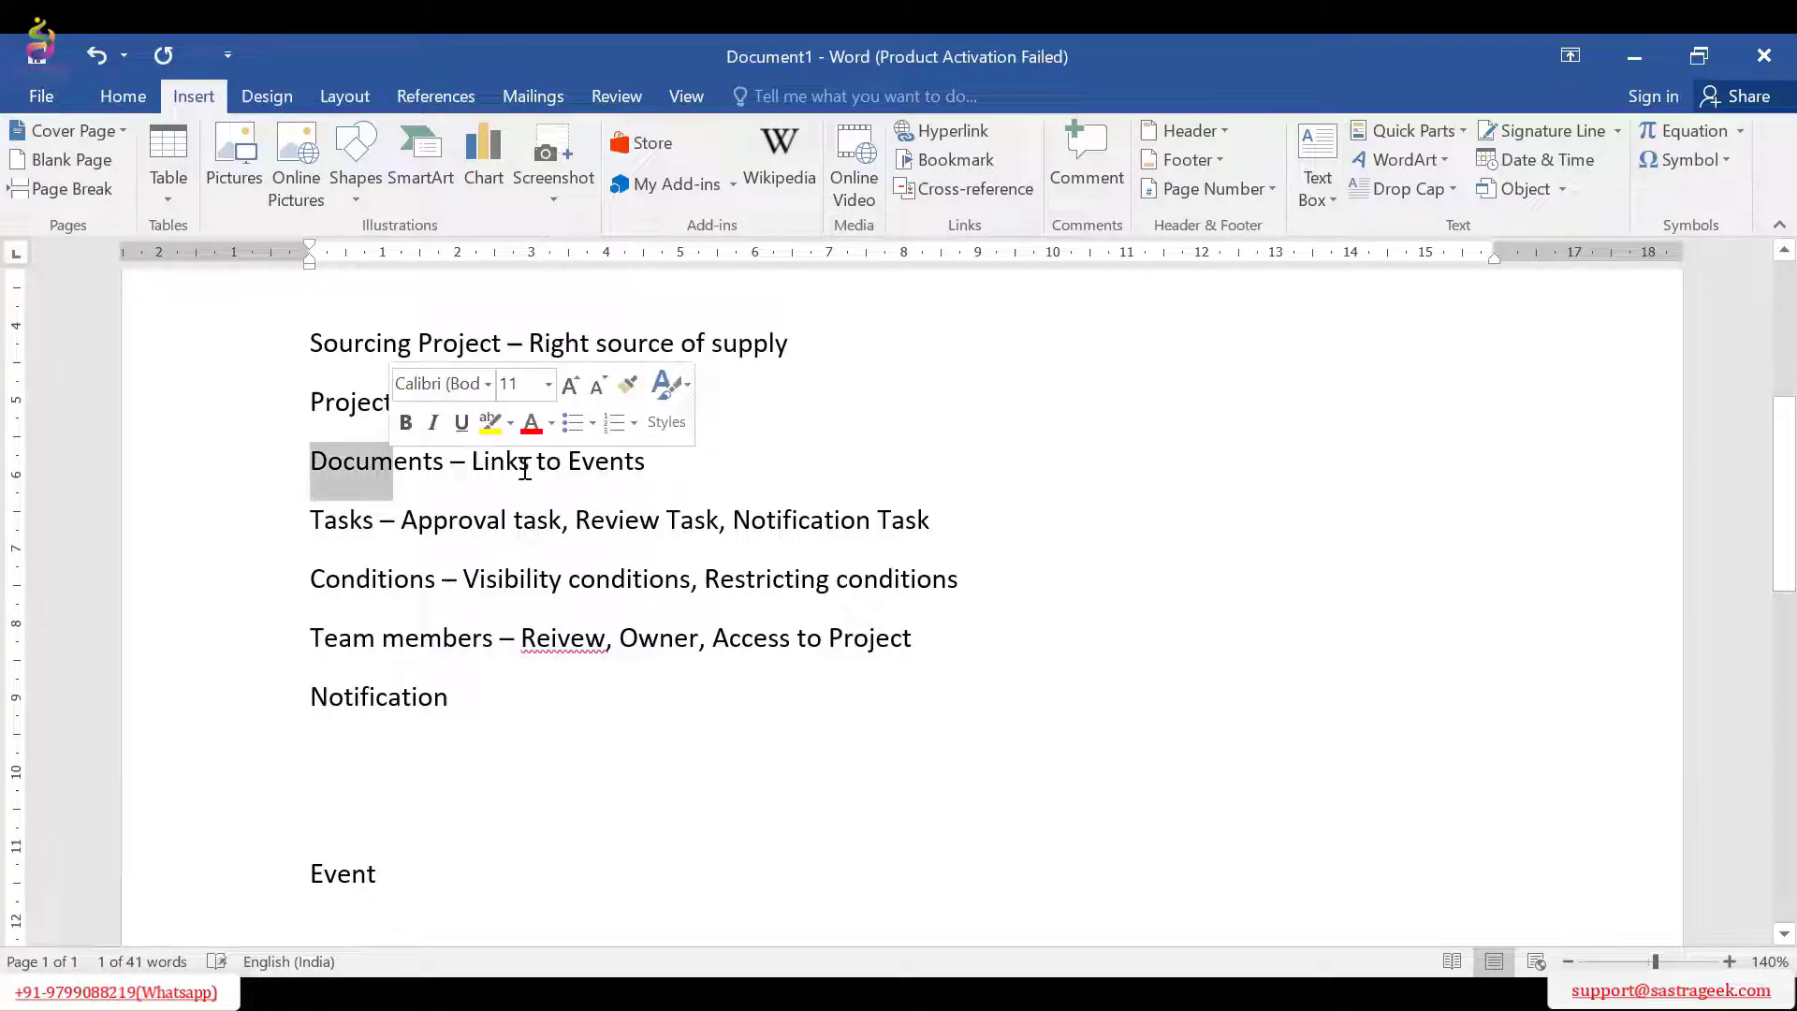
click(394, 874)
text(- Sour)
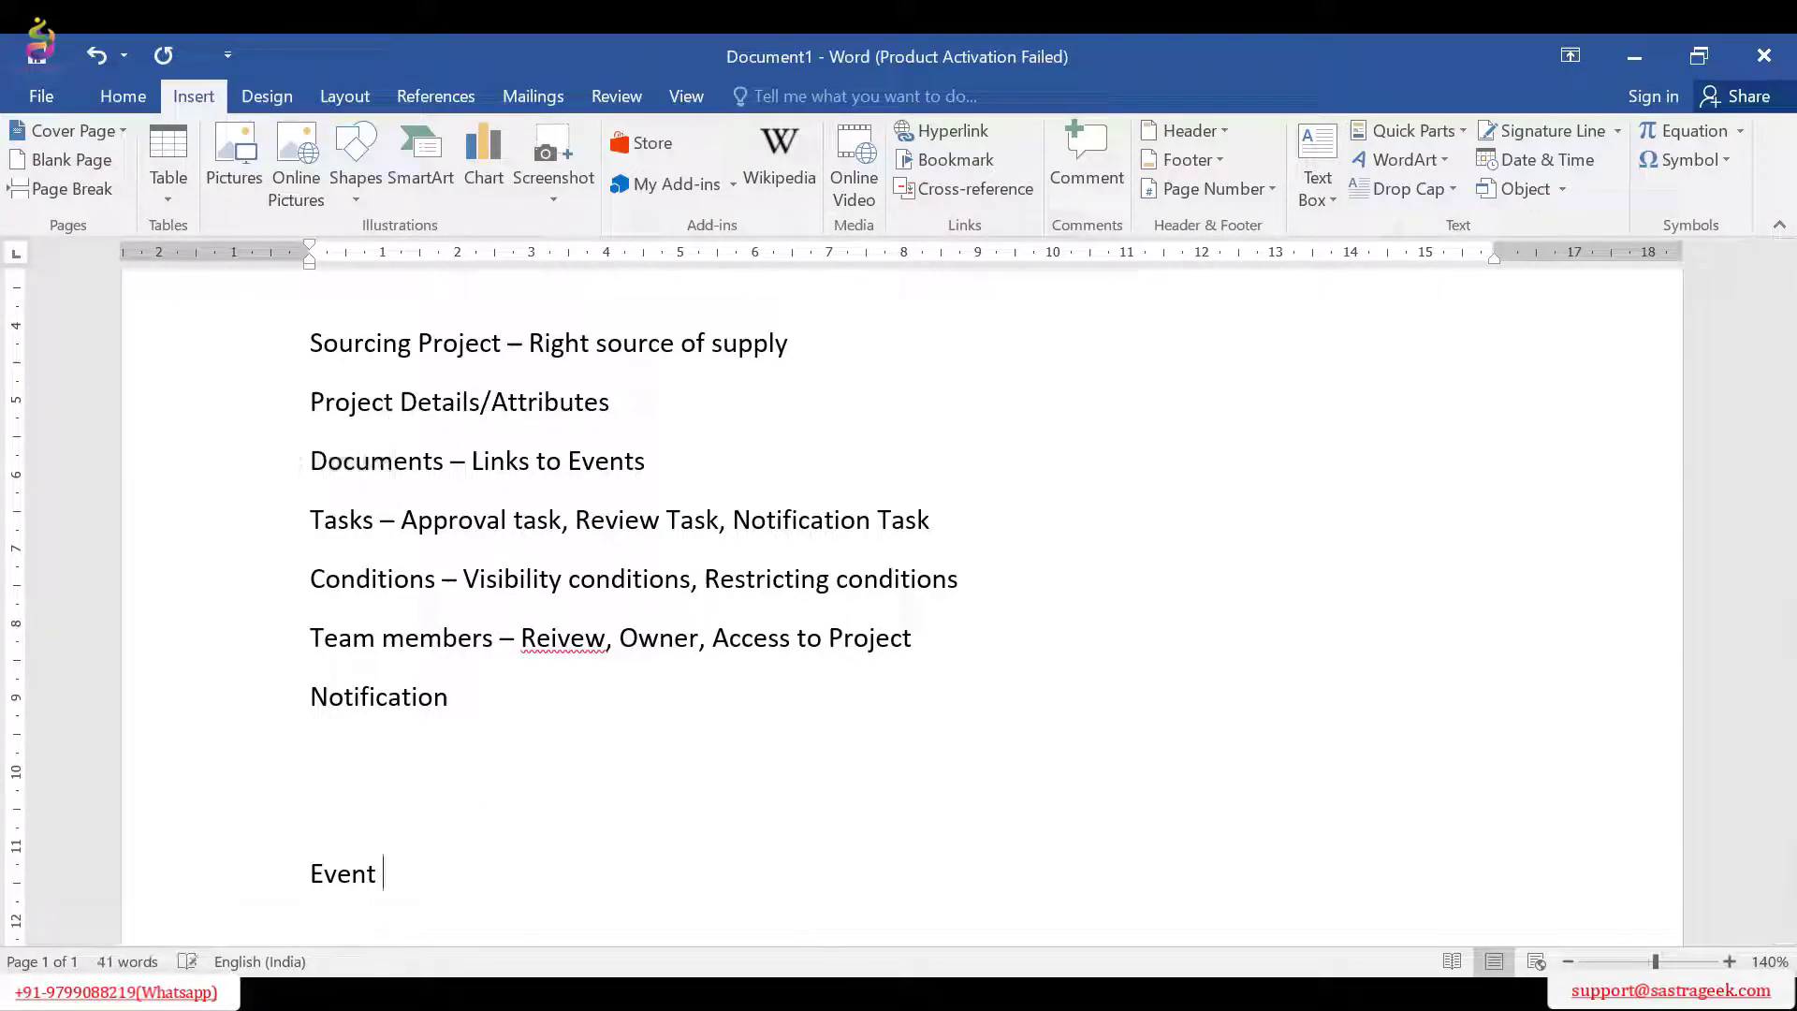
text(cing Event)
Step: List "RFI", "RFP" and "Auction" on separate lines below the "Event – Sourcing Event" line
key(Return)
text(RFI)
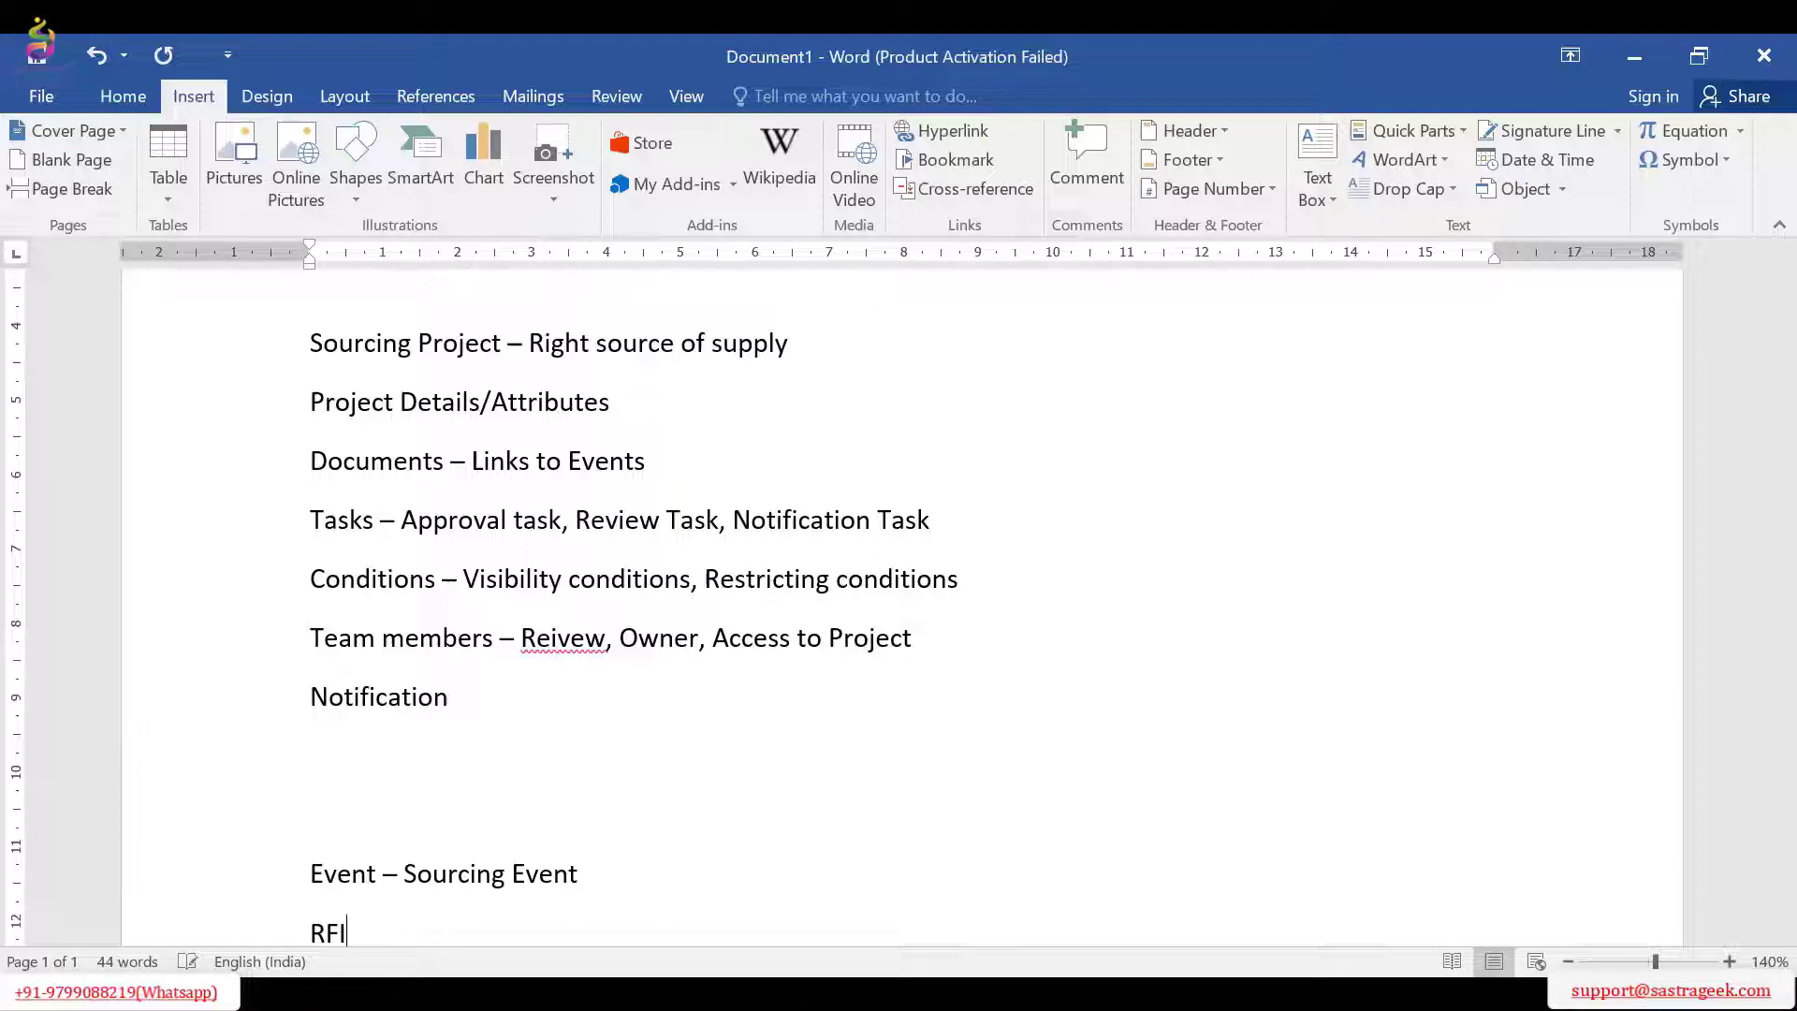
key(Return)
text(RFP)
key(Return)
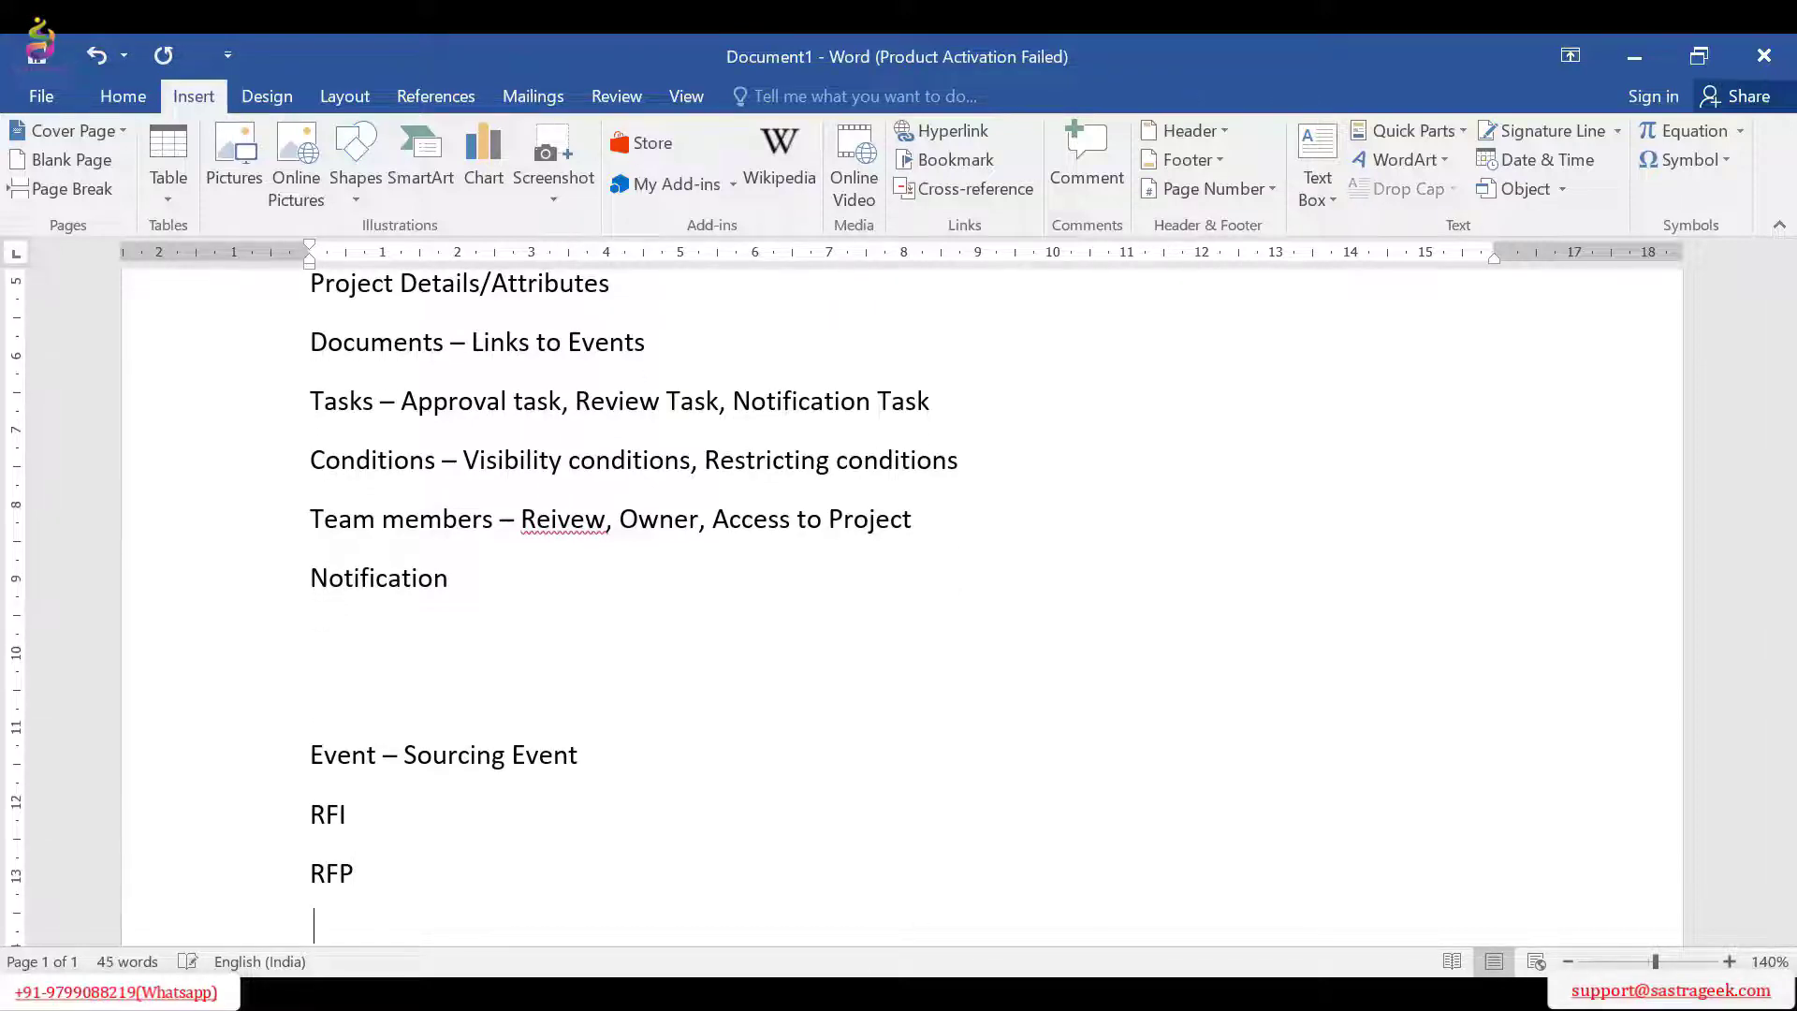
text(Auction)
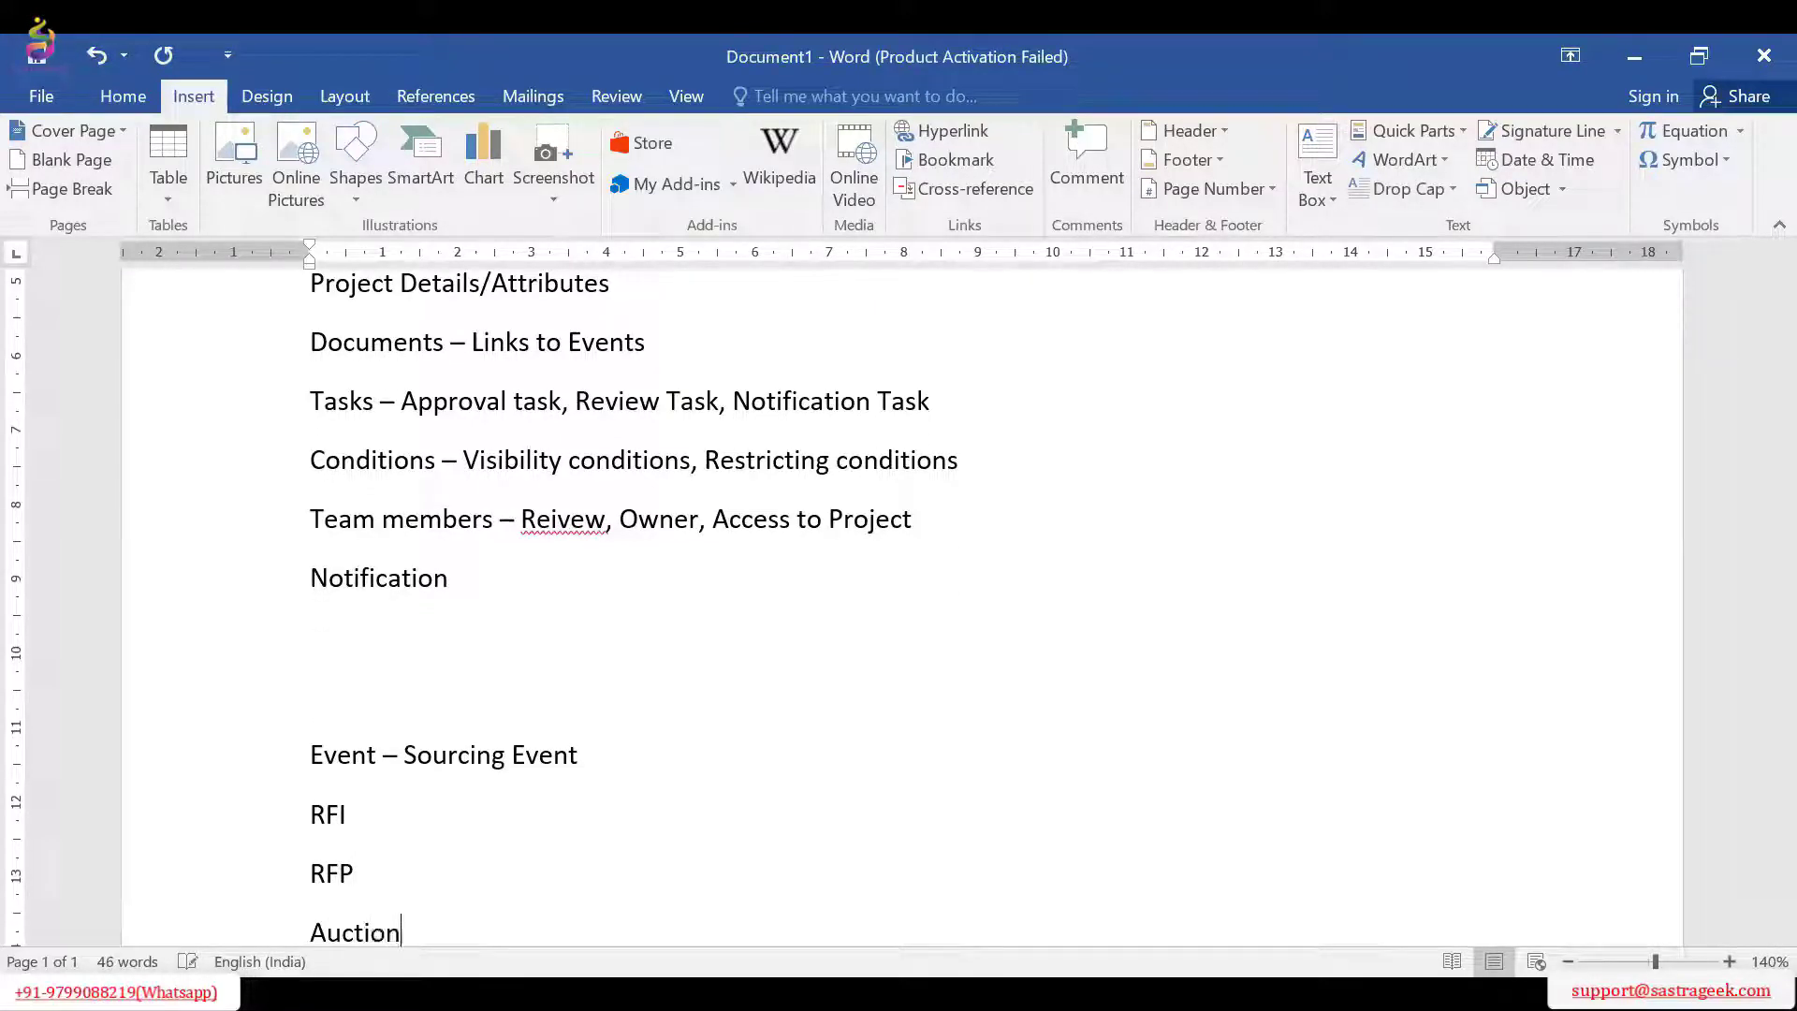
key(Return)
Step: Extend the Auction line with "– Reverse and Forward"
scroll(890, 821, down, 2)
click(437, 726)
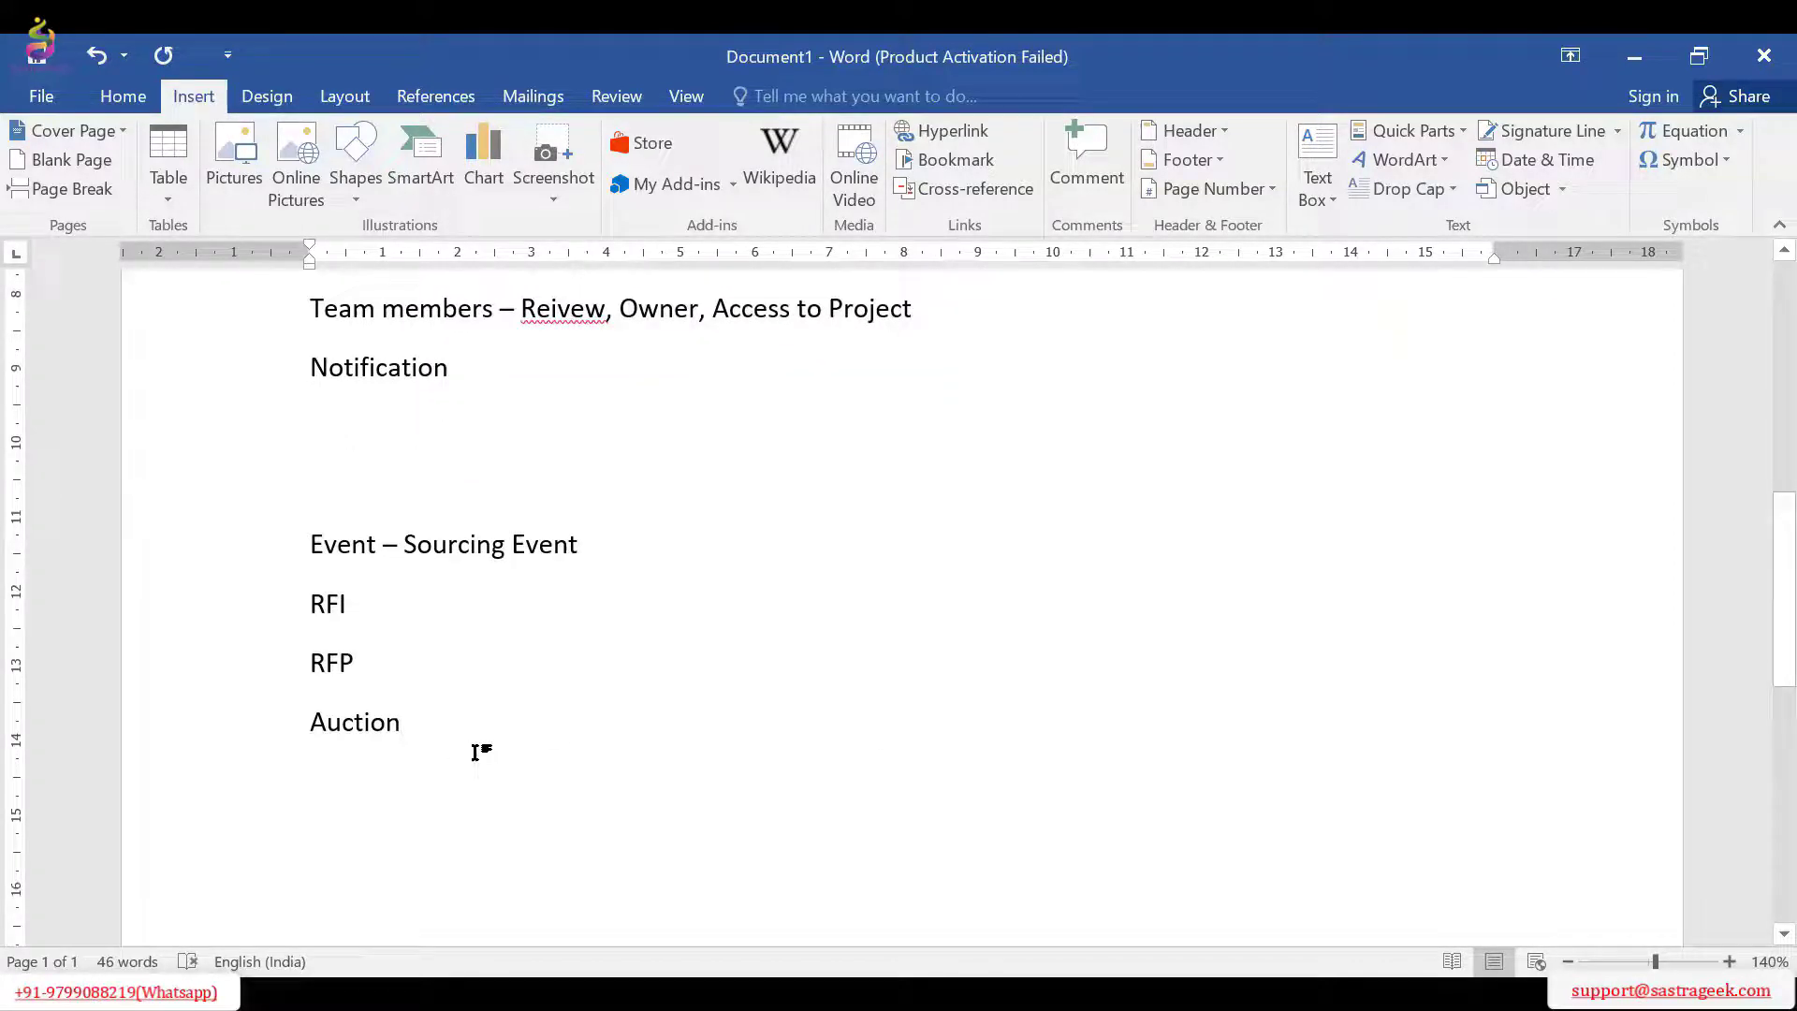
text(- Fo)
key(BackSpace)
key(BackSpace)
text(Reverse)
text(and Forward)
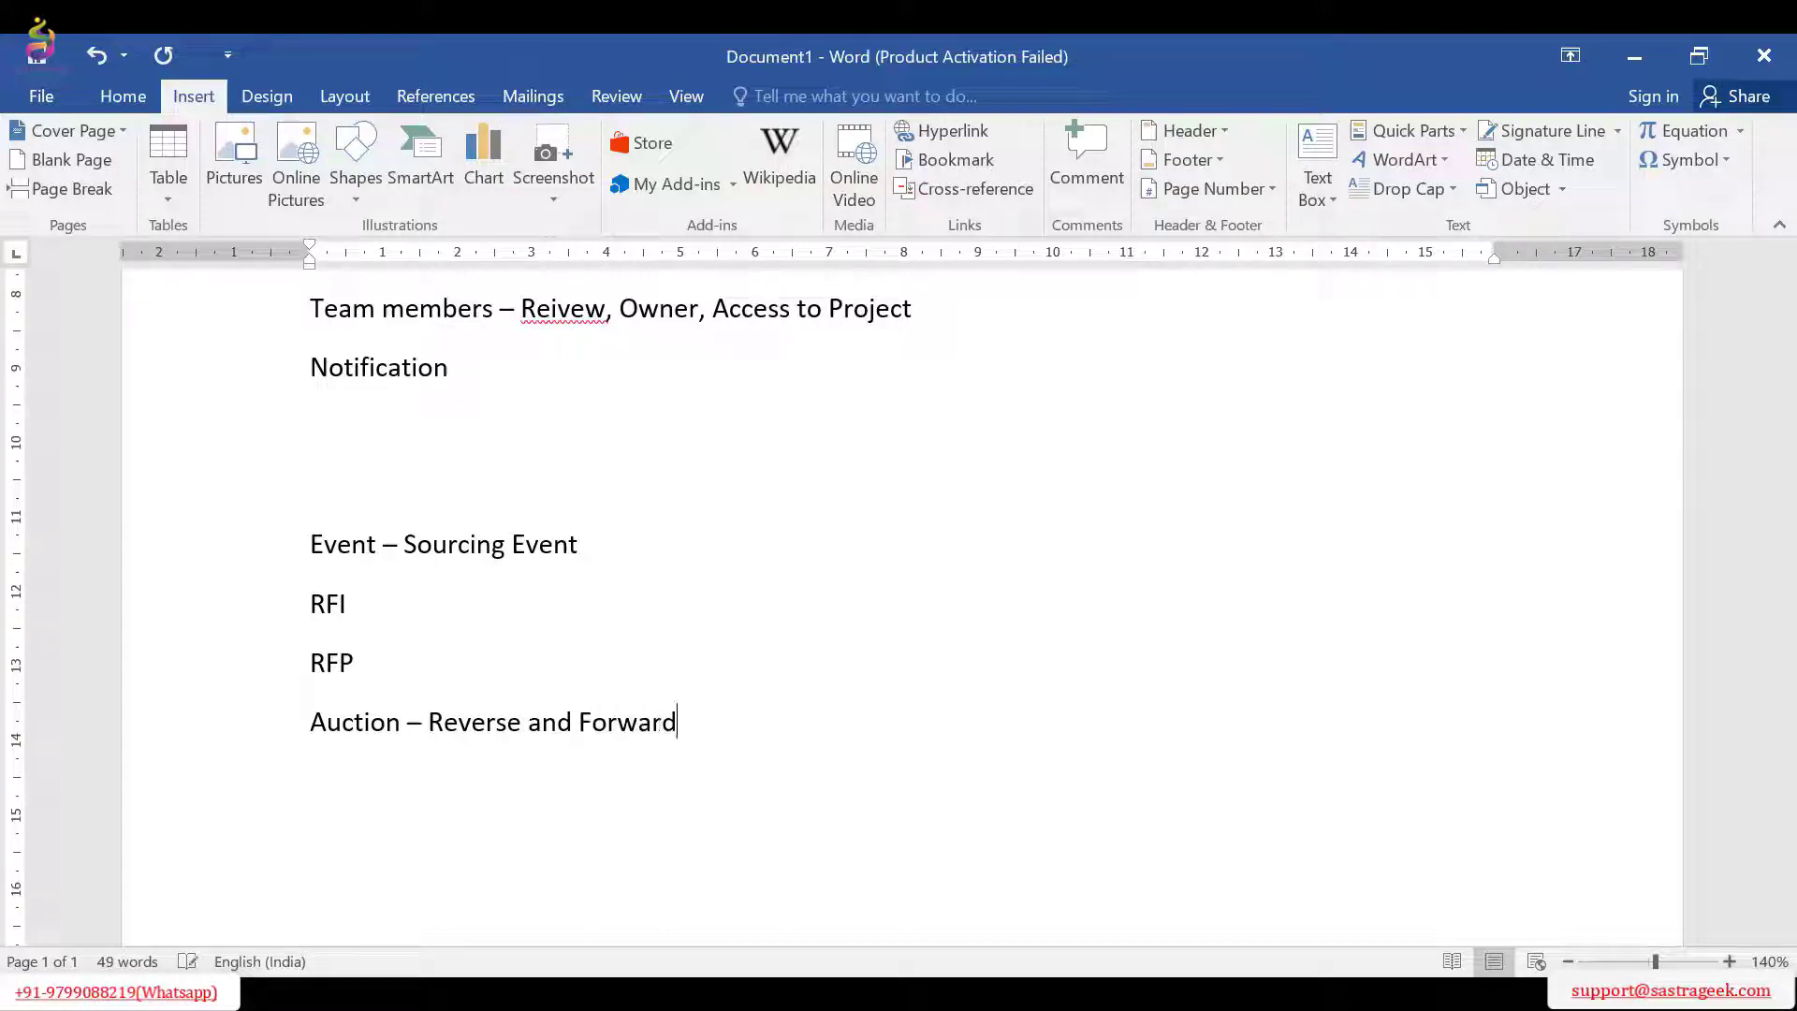
Step: Append "/ Dutch" to the Auction line, keeping no separate "Dutch" line below it
key(Return)
text(Dutch)
click(692, 725)
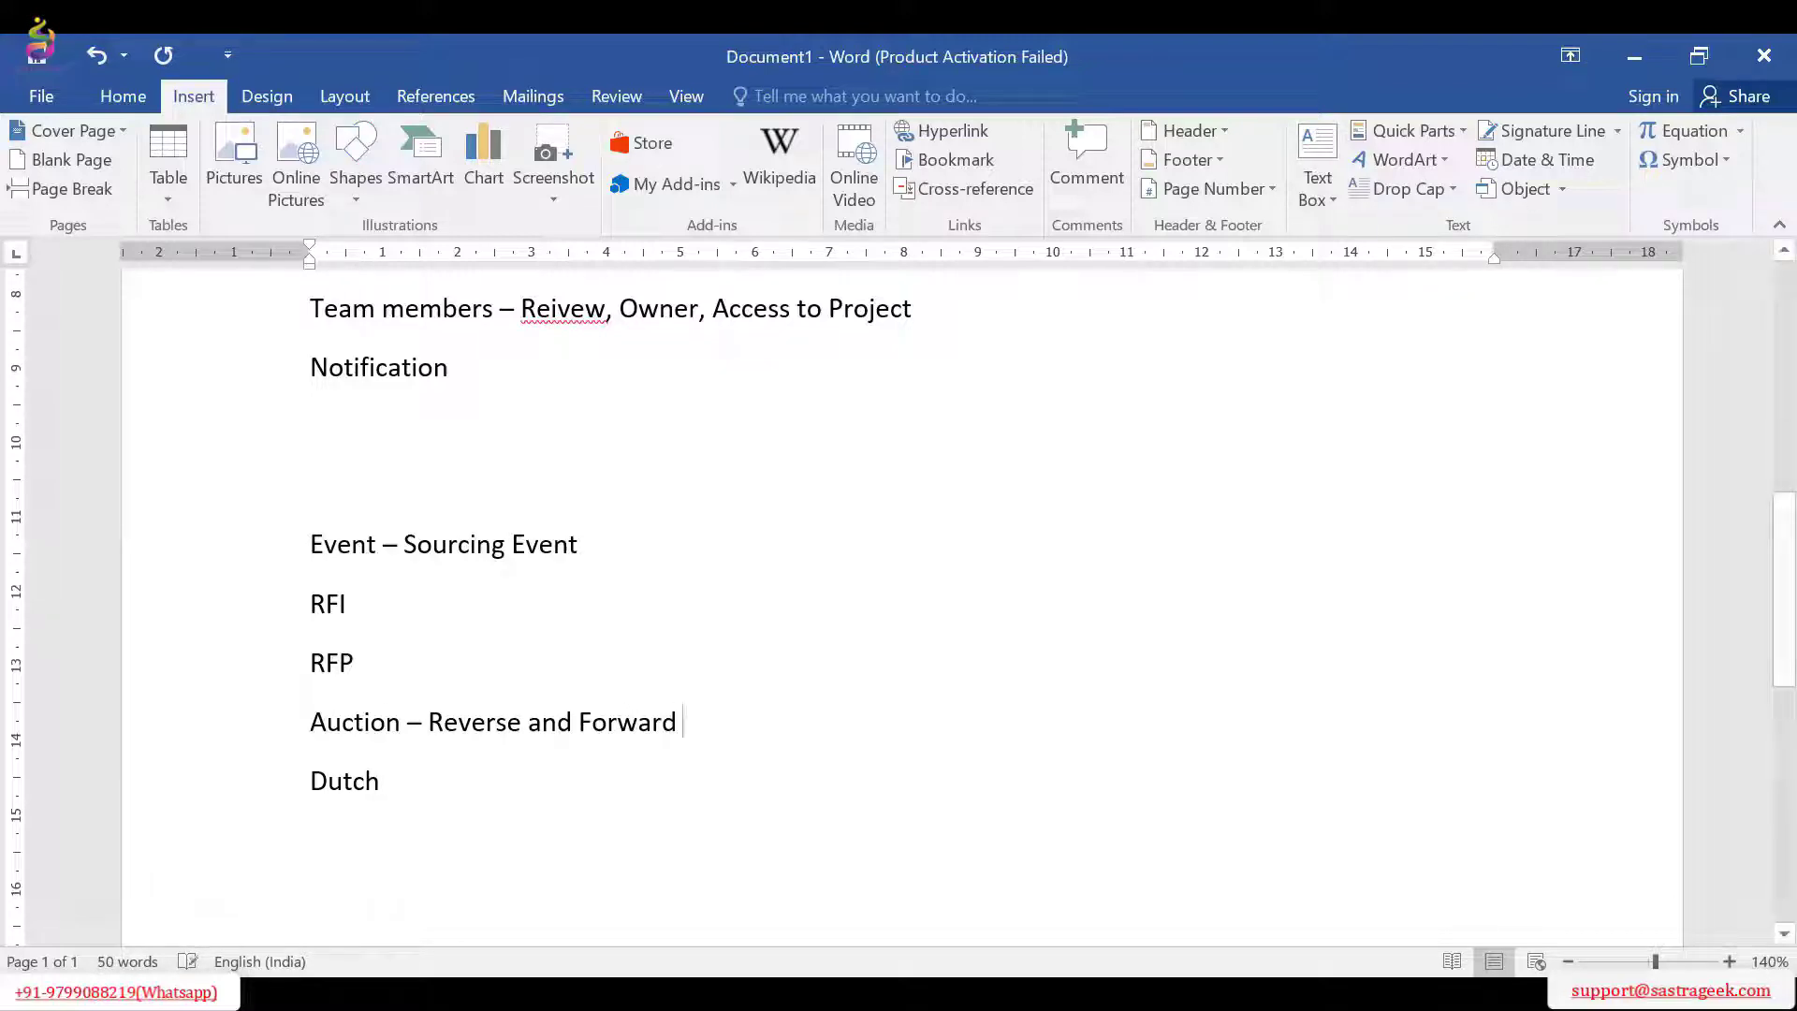
text(/ Dutch)
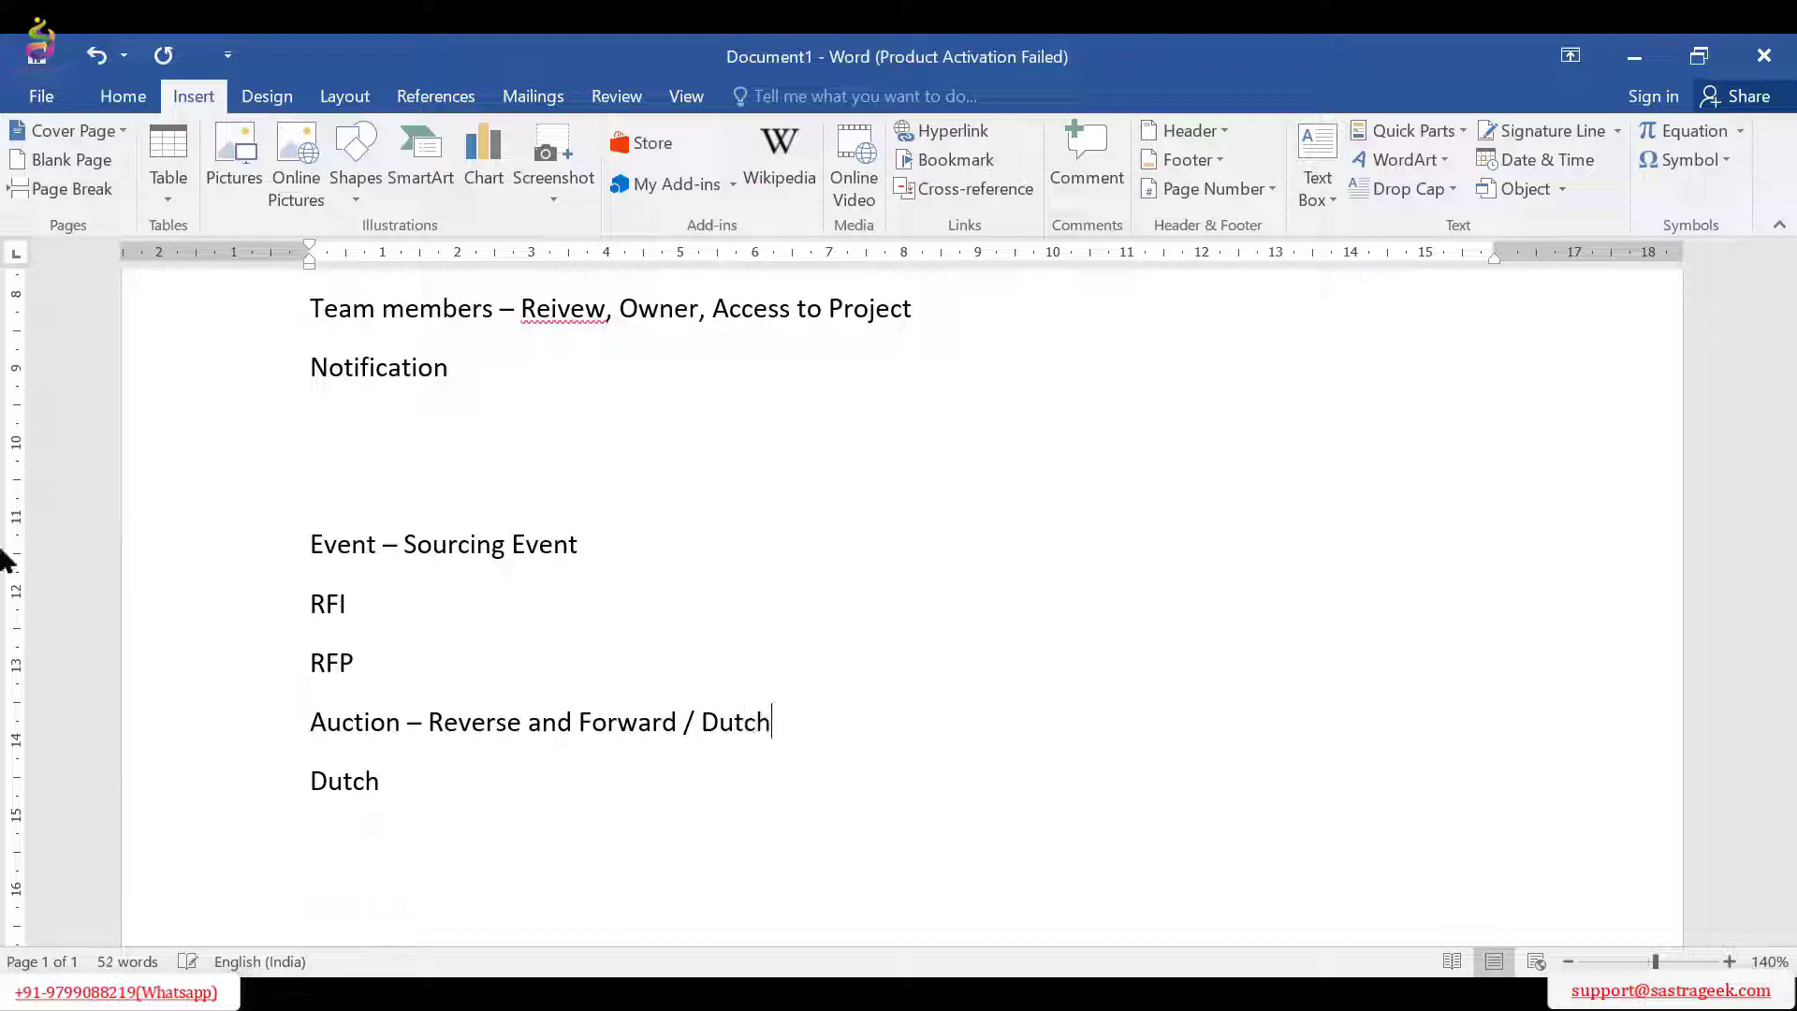
click(424, 812)
key(BackSpace)
key(BackSpace)
key(BackSpace)
key(BackSpace)
key(BackSpace)
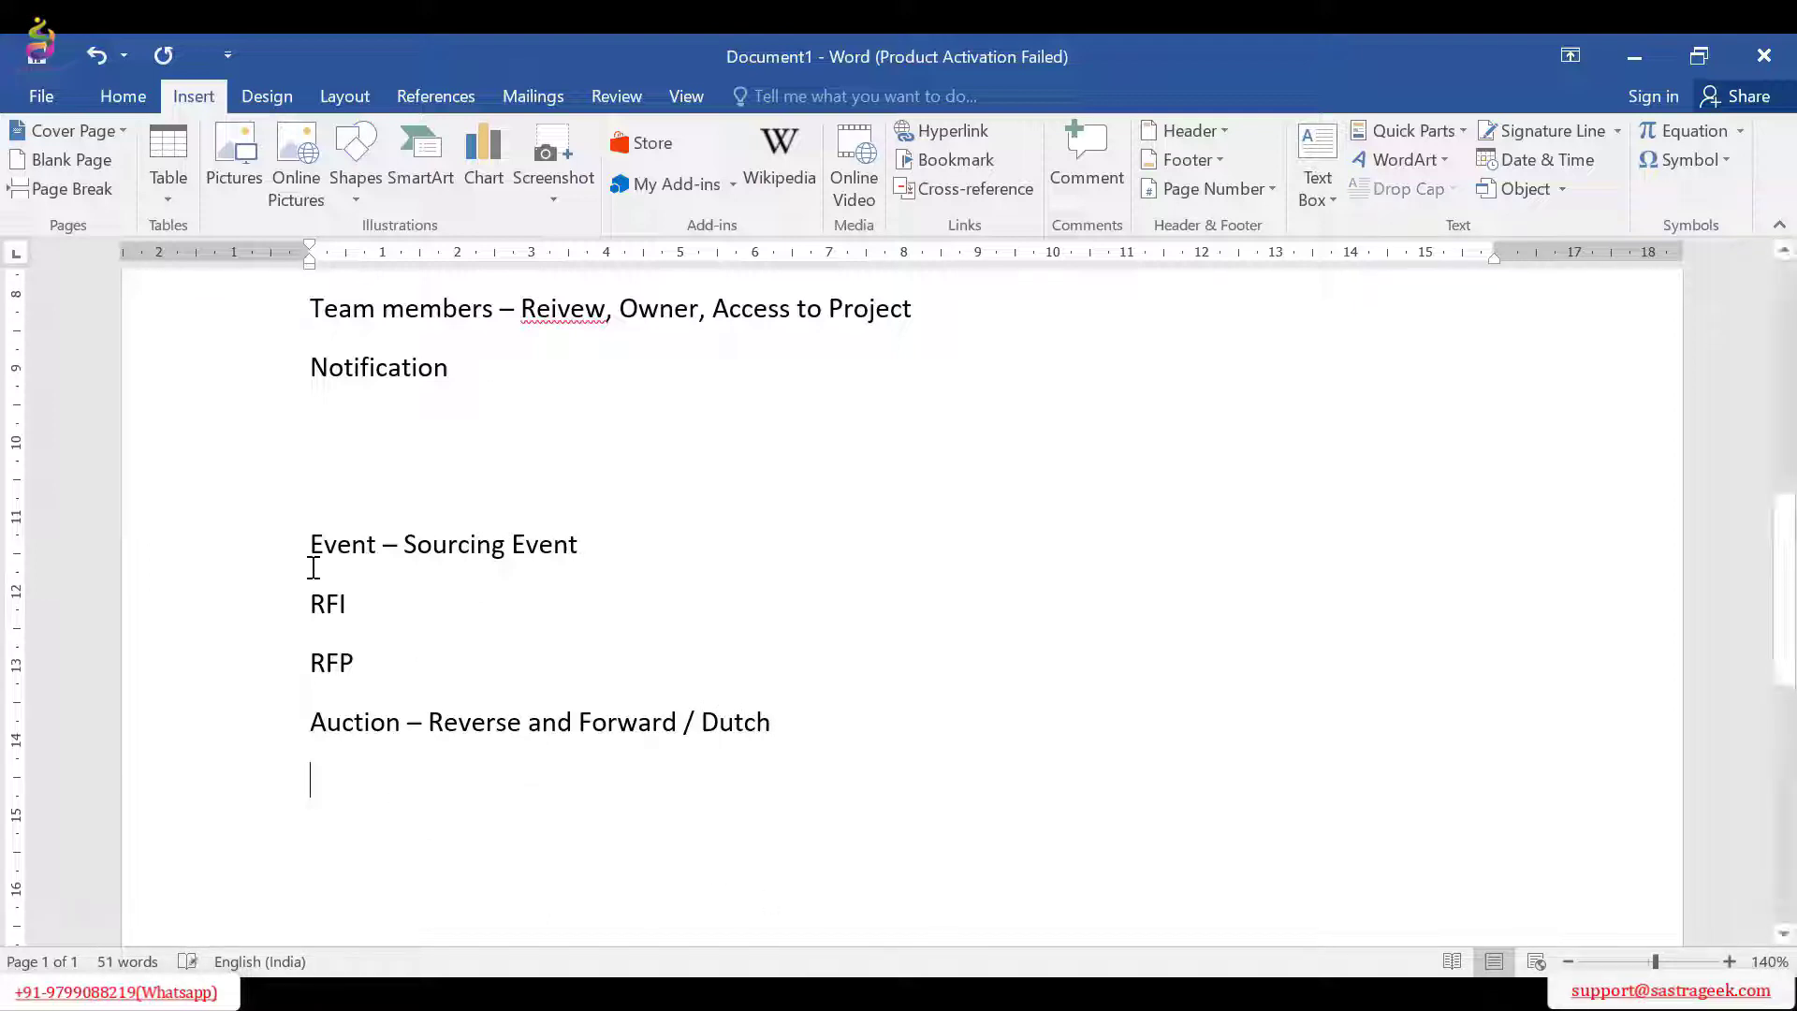
scroll(450, 537, up, 1)
scroll(451, 537, up, 2)
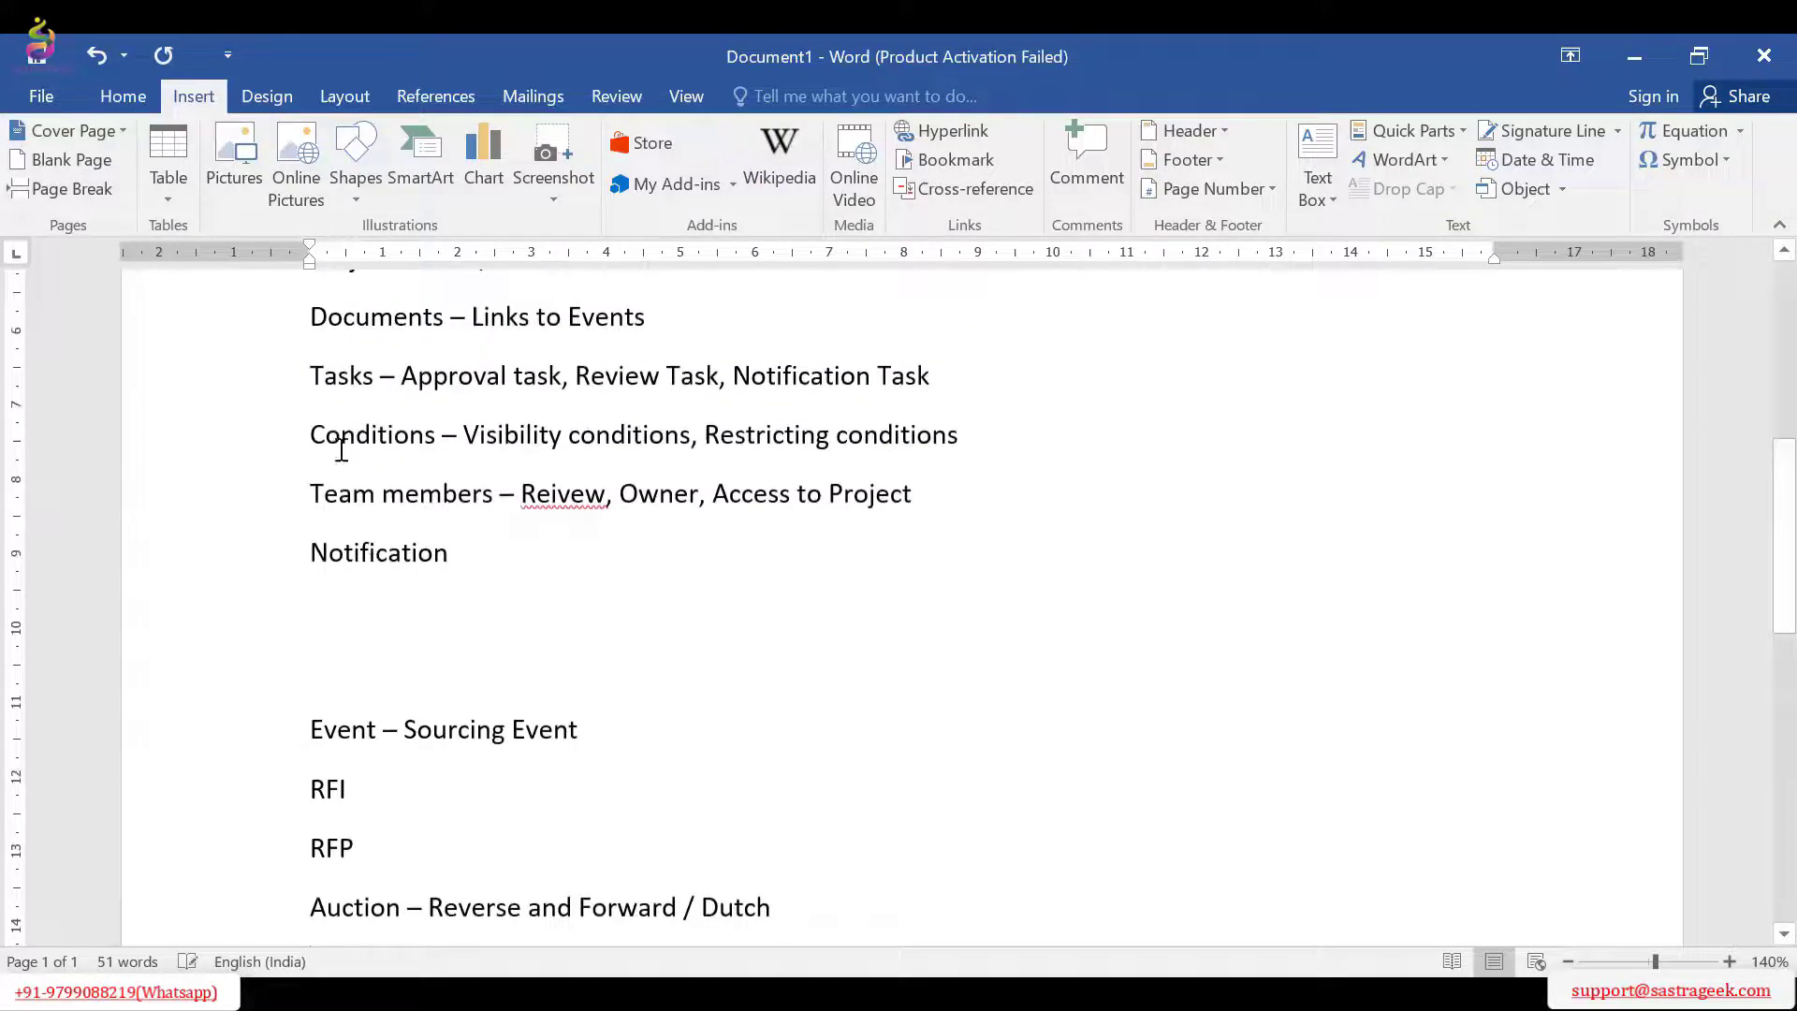
click(361, 552)
scroll(312, 790, down, 2)
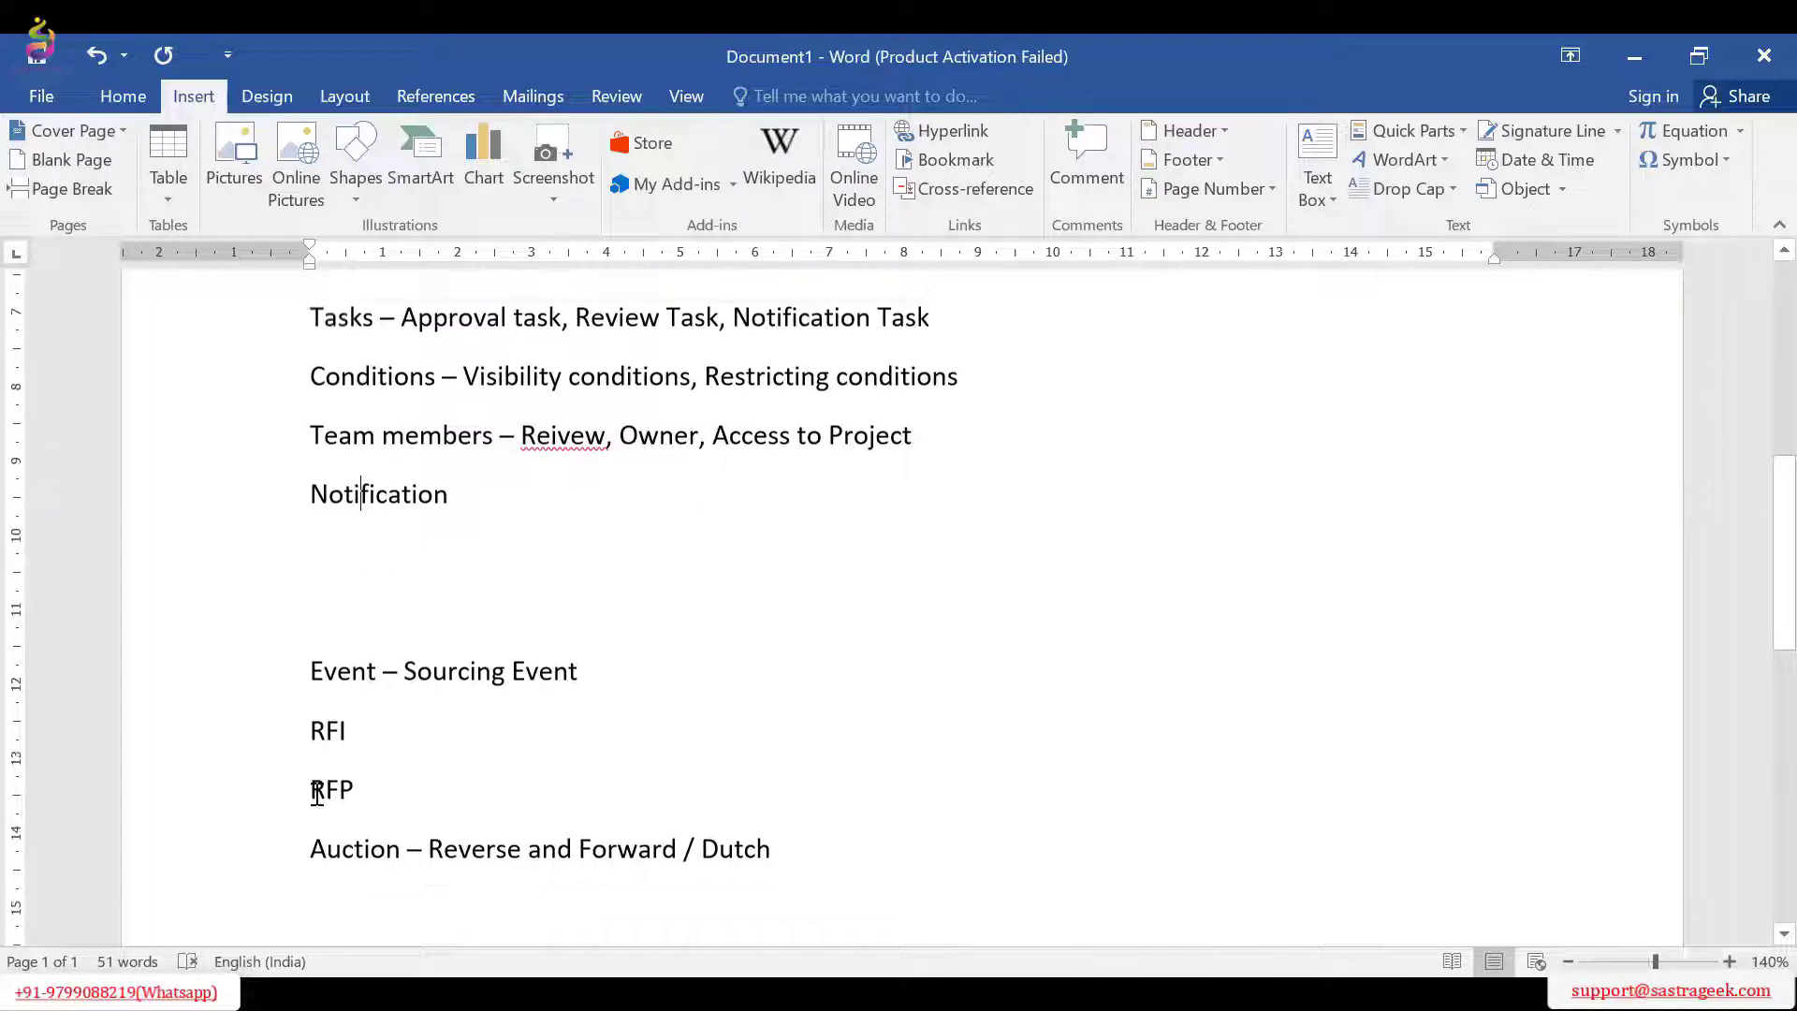
mouse_move(310, 755)
mouse_down()
mouse_move(361, 765)
mouse_move(338, 757)
mouse_up()
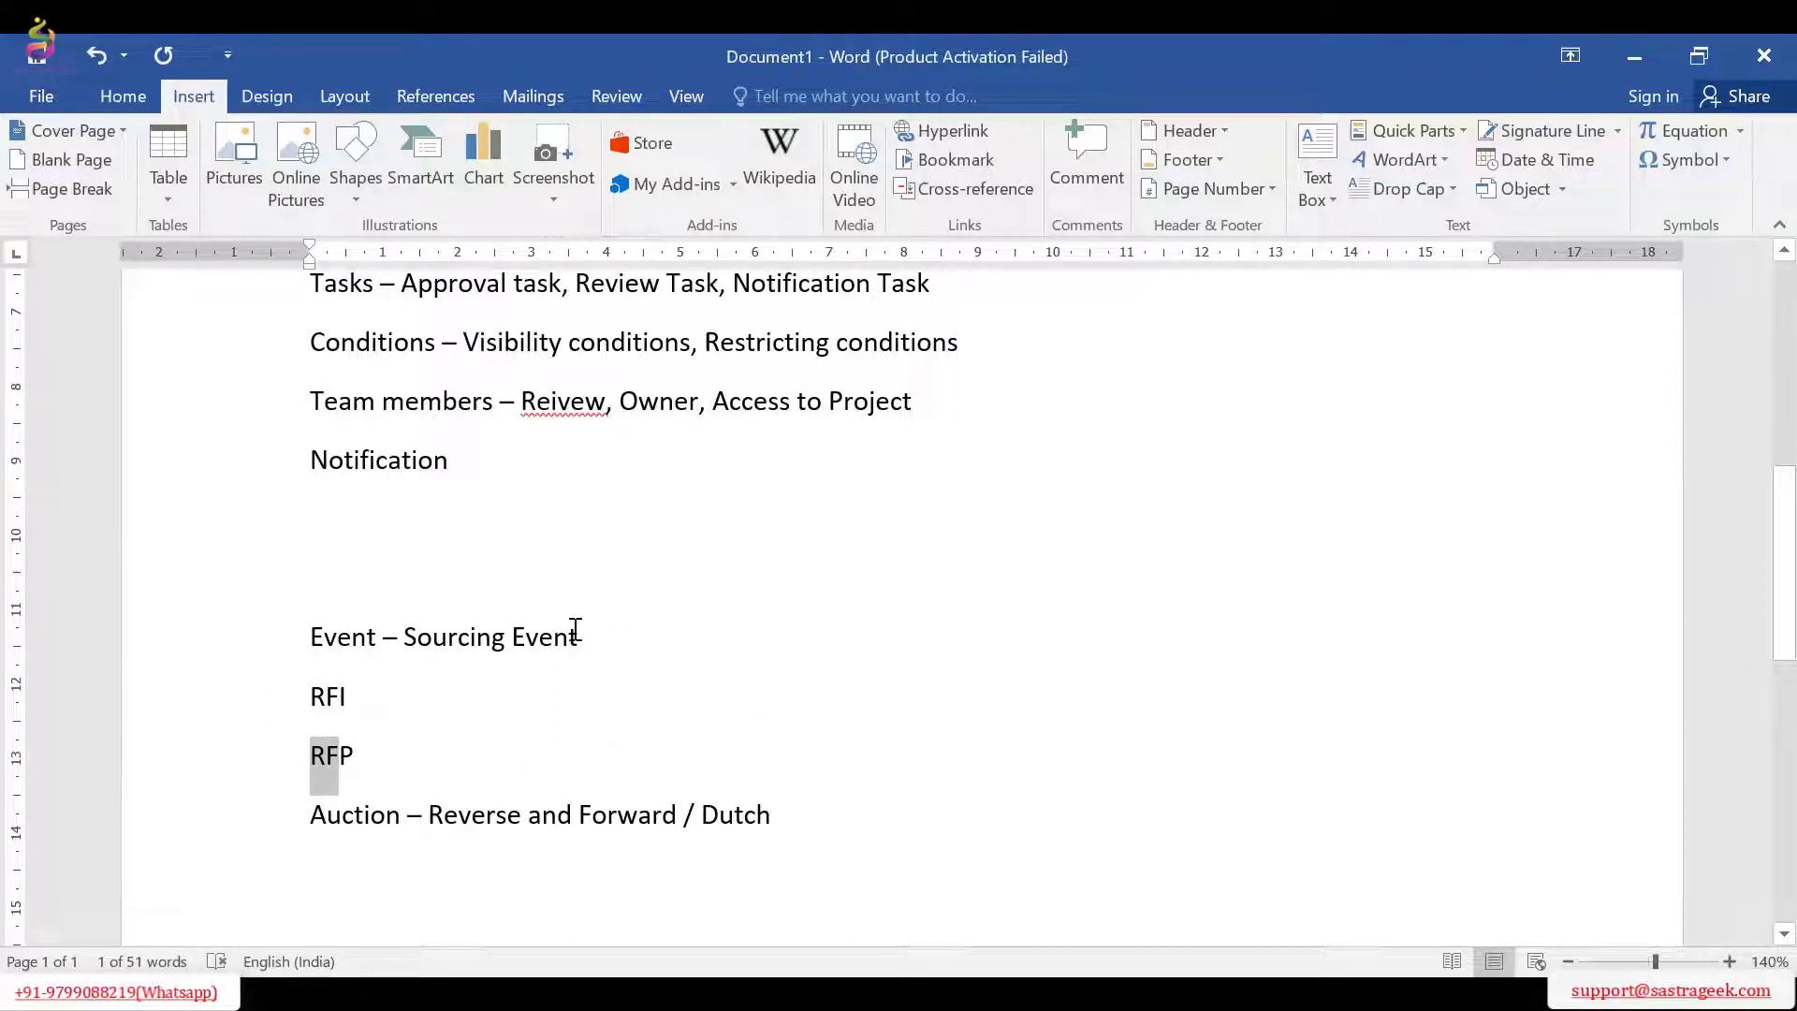
Step: Correct the misspelled word "Reivew" to "Review" in the Team members line
scroll(474, 625, up, 5)
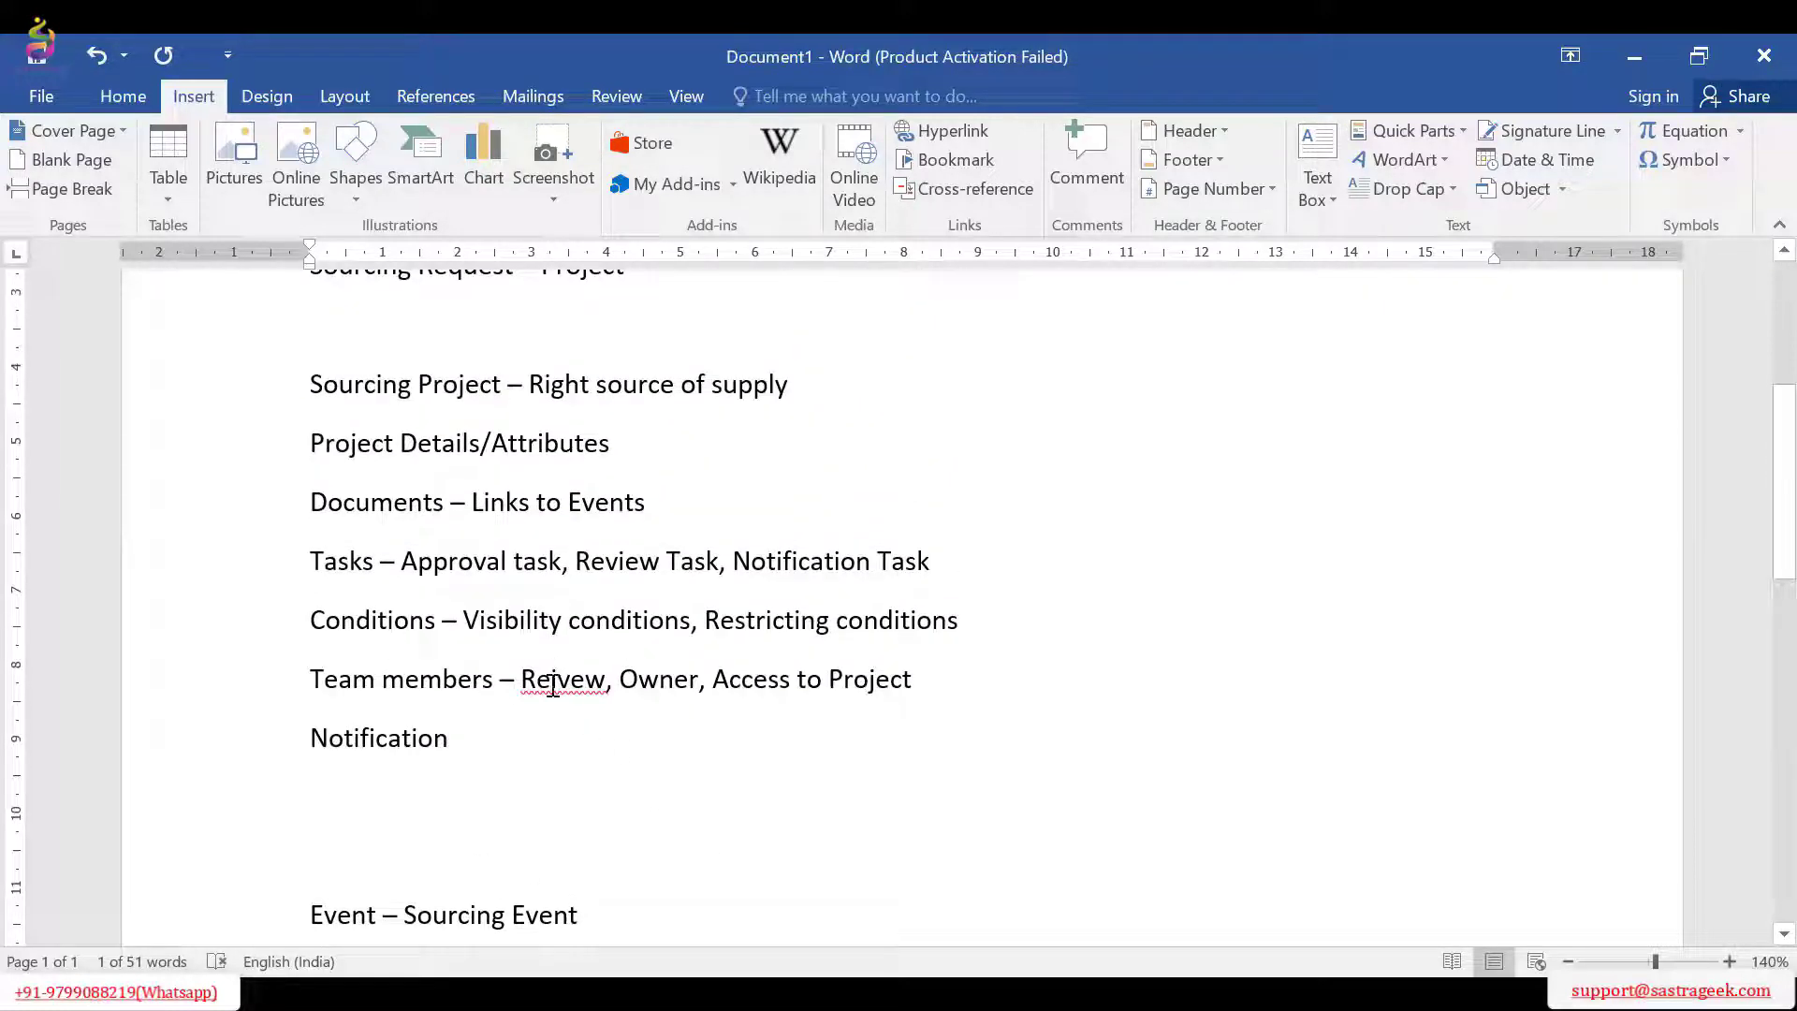
right_click(552, 681)
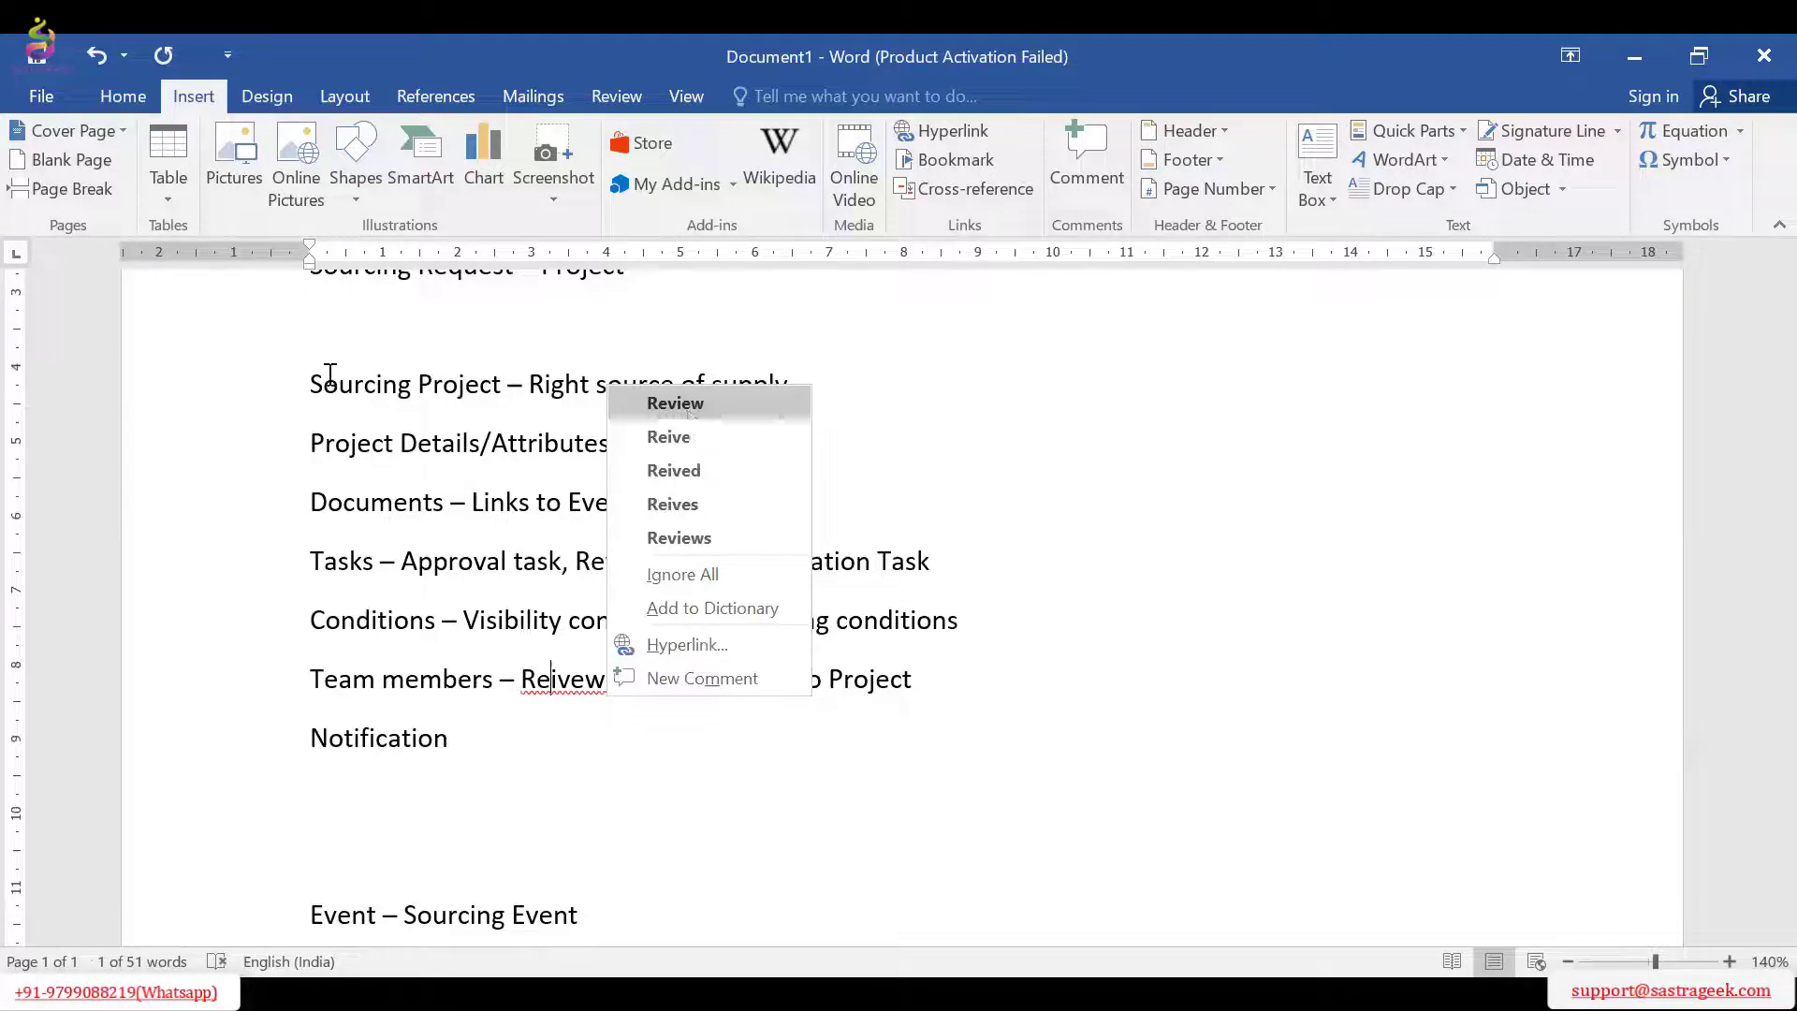
key(Return)
drag(318, 401, 440, 820)
drag(540, 870, 771, 906)
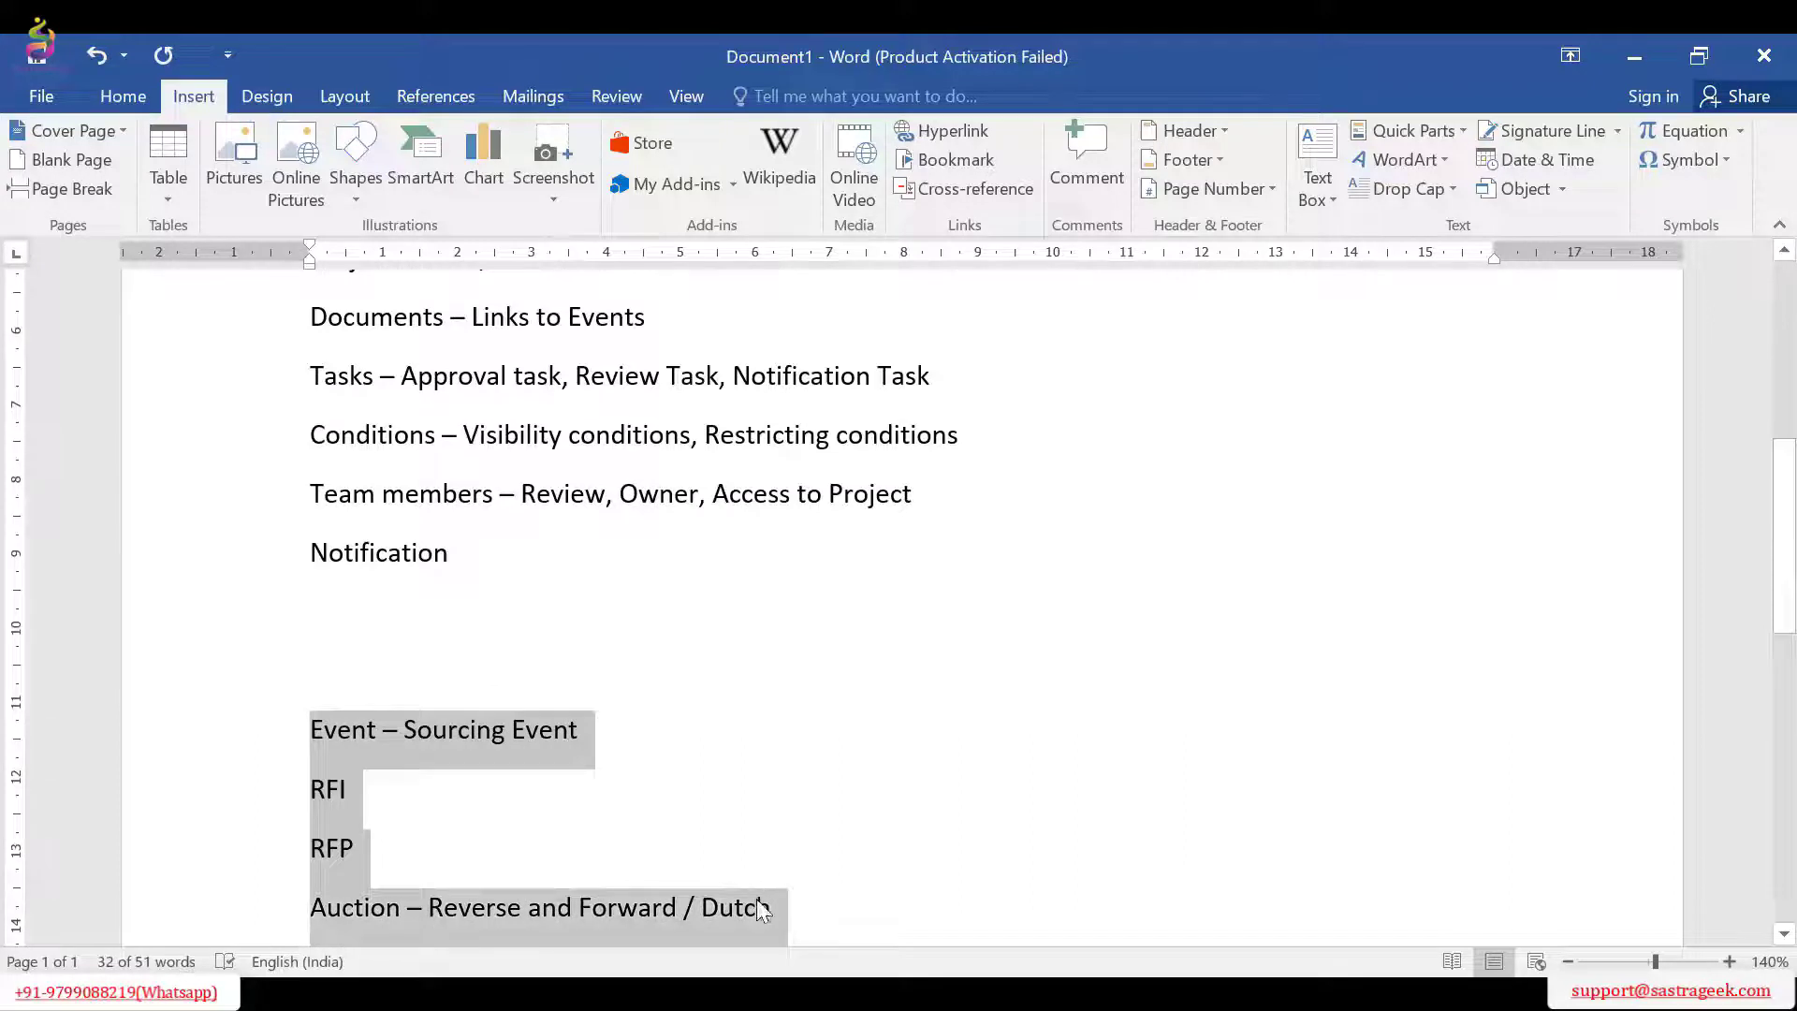
click(697, 681)
Step: Add the lines "Material x - 100 Qty" and "RFP" below the Auction line, separated from it by a blank line
scroll(796, 711, down, 2)
click(911, 719)
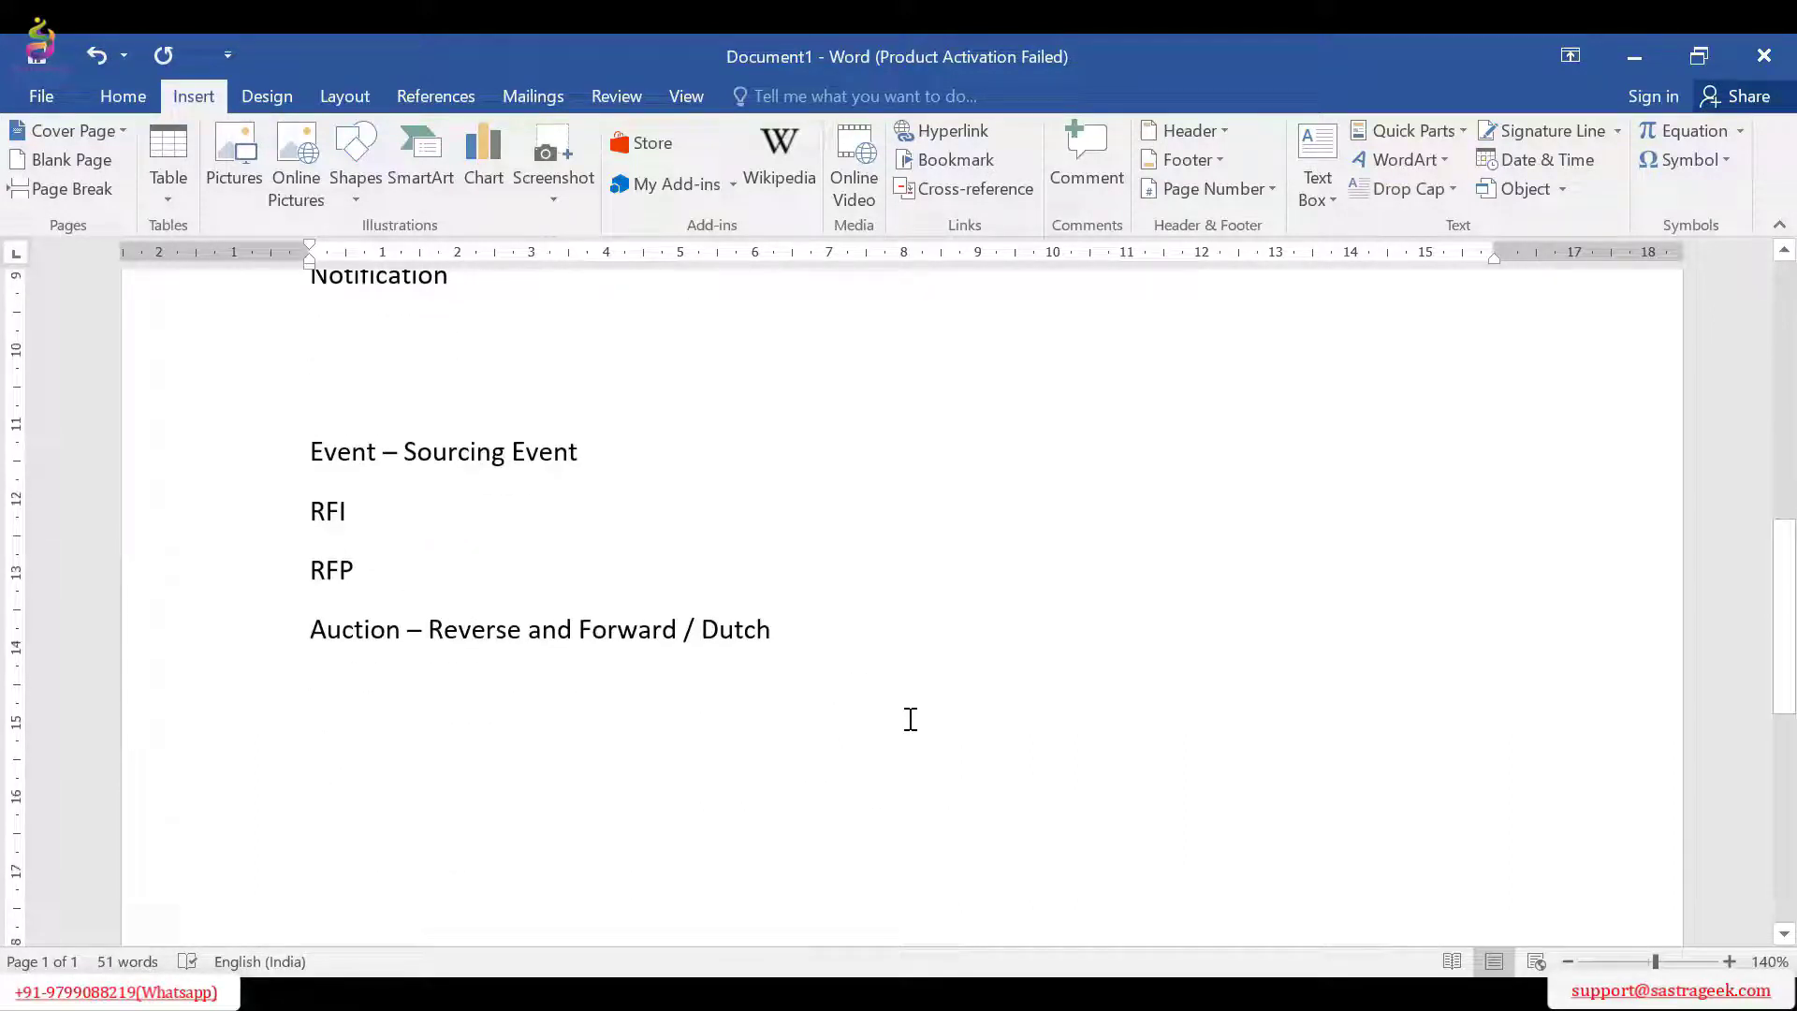
key(Return)
text(Material x)
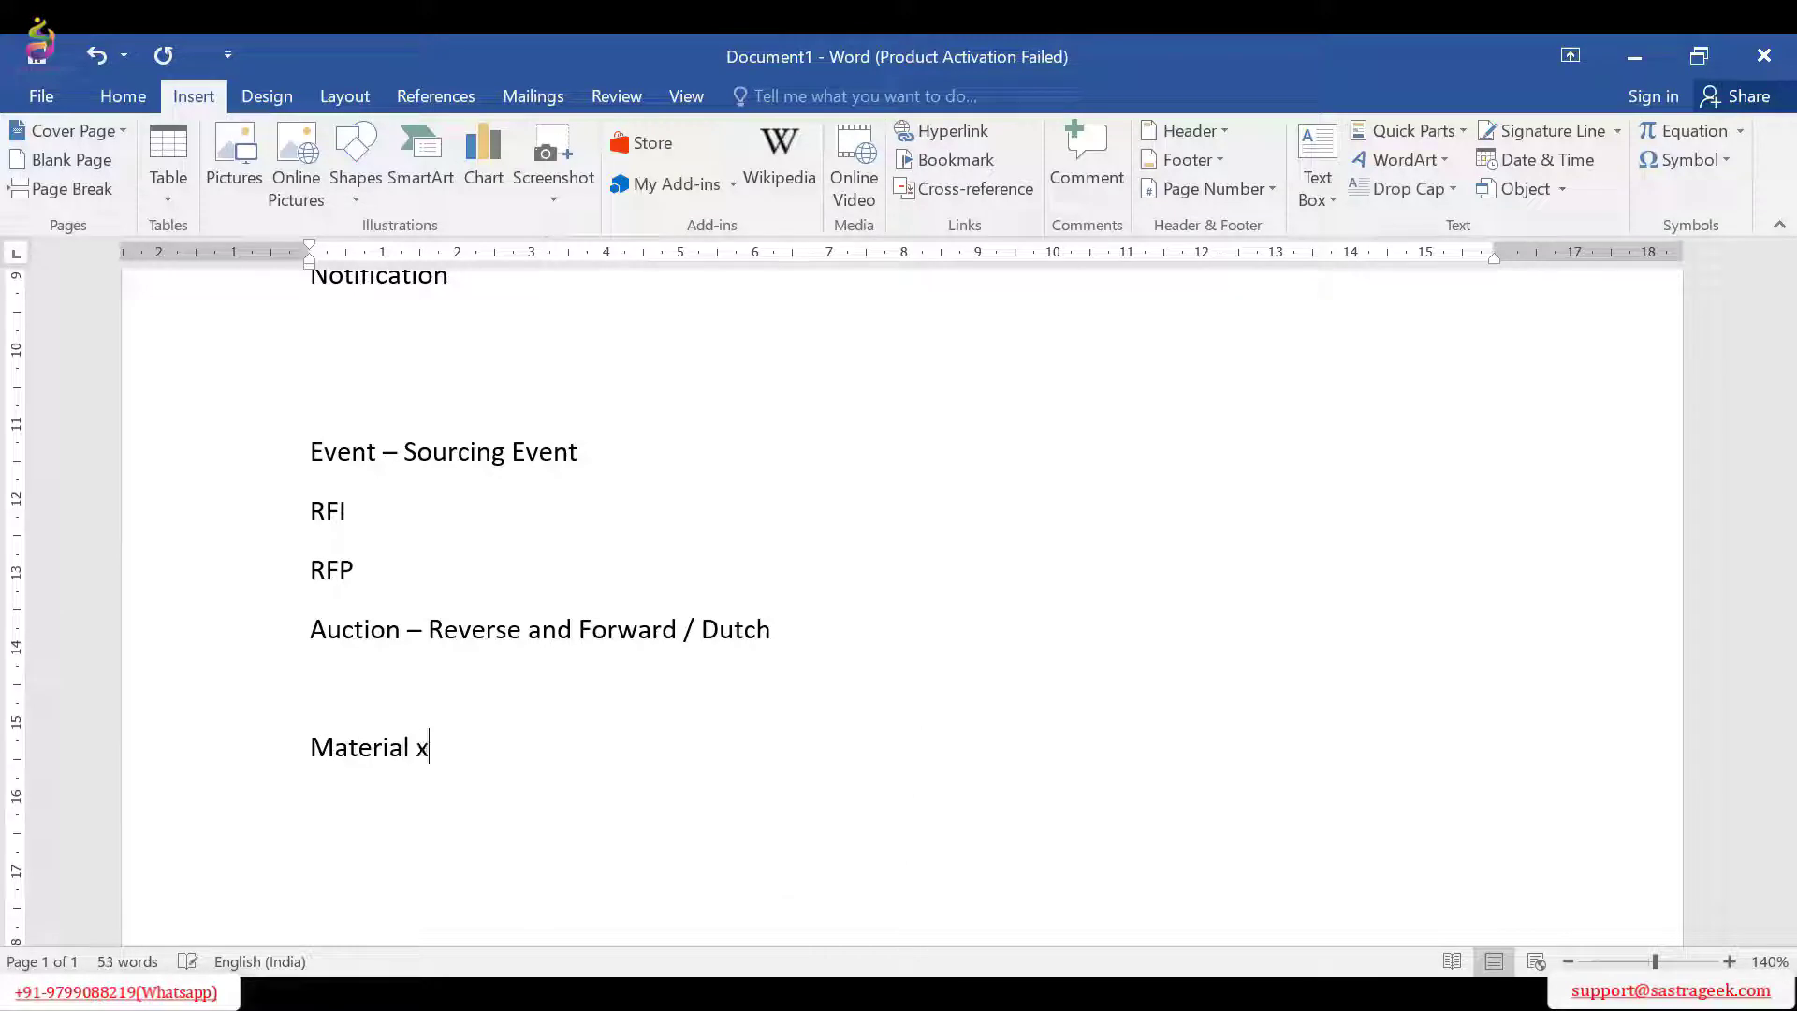
key(Return)
click(311, 747)
text(- 100 Qty)
key(Return)
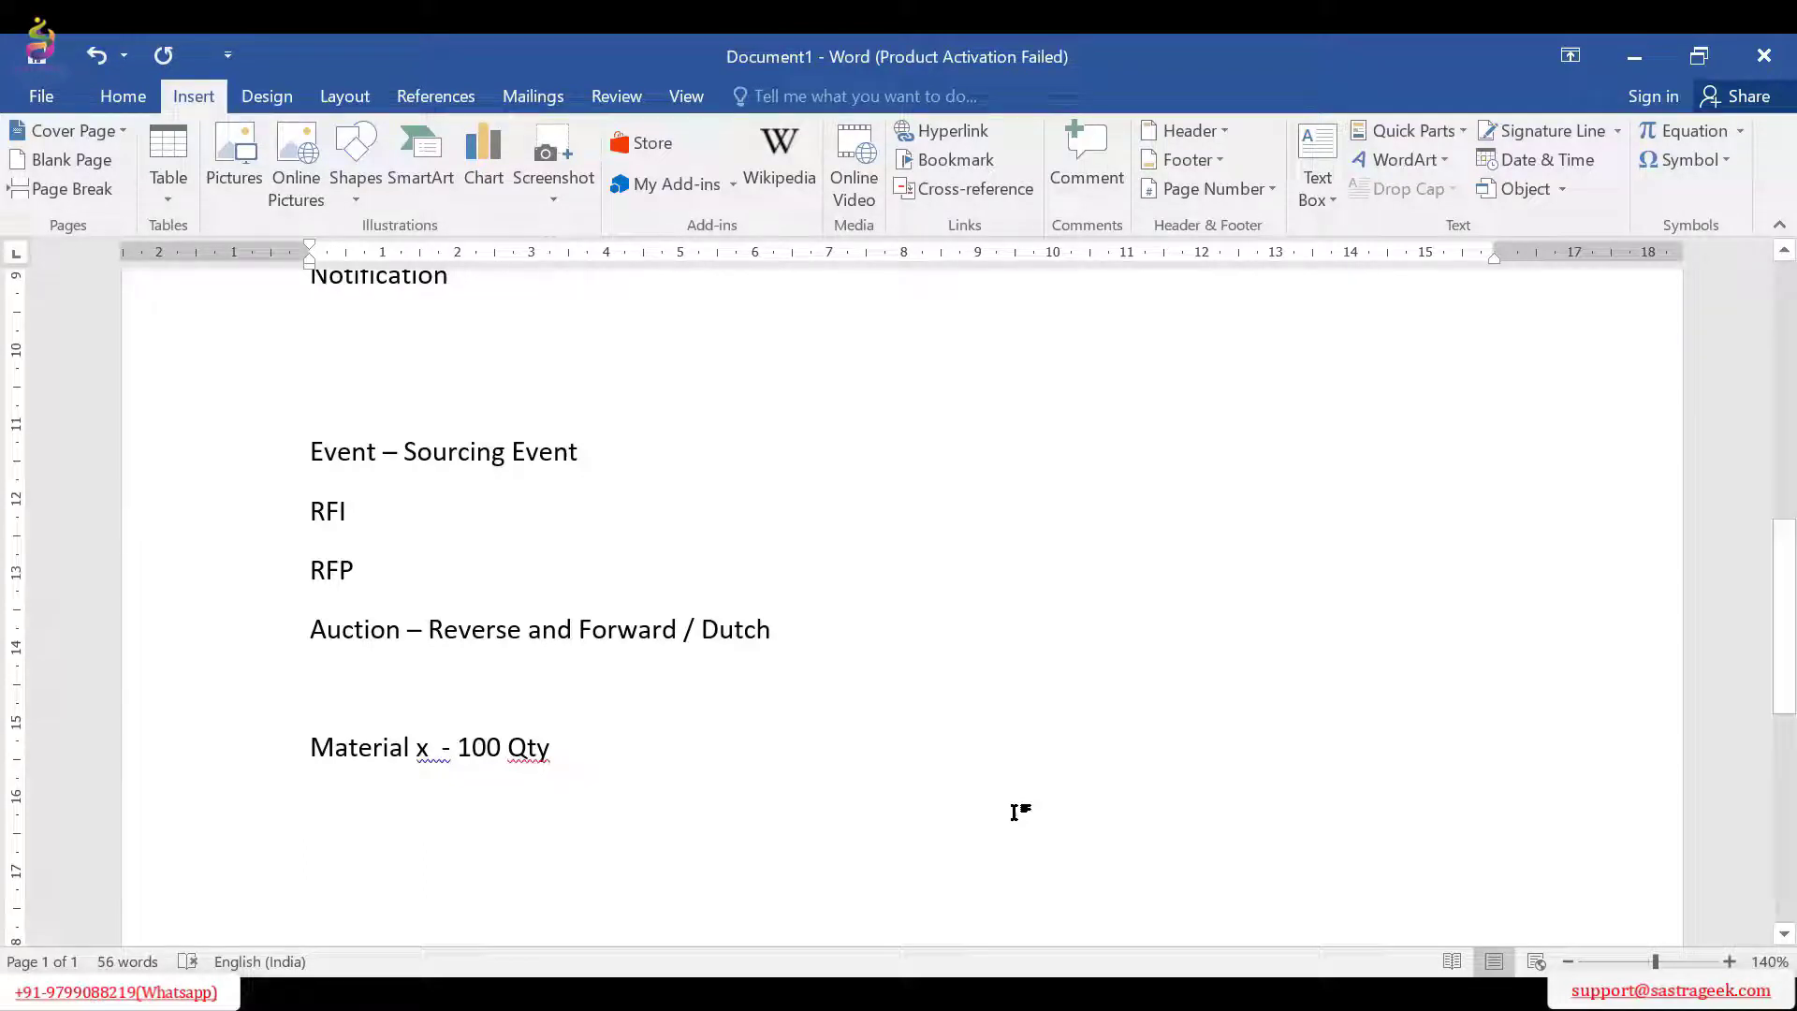
text(RFP)
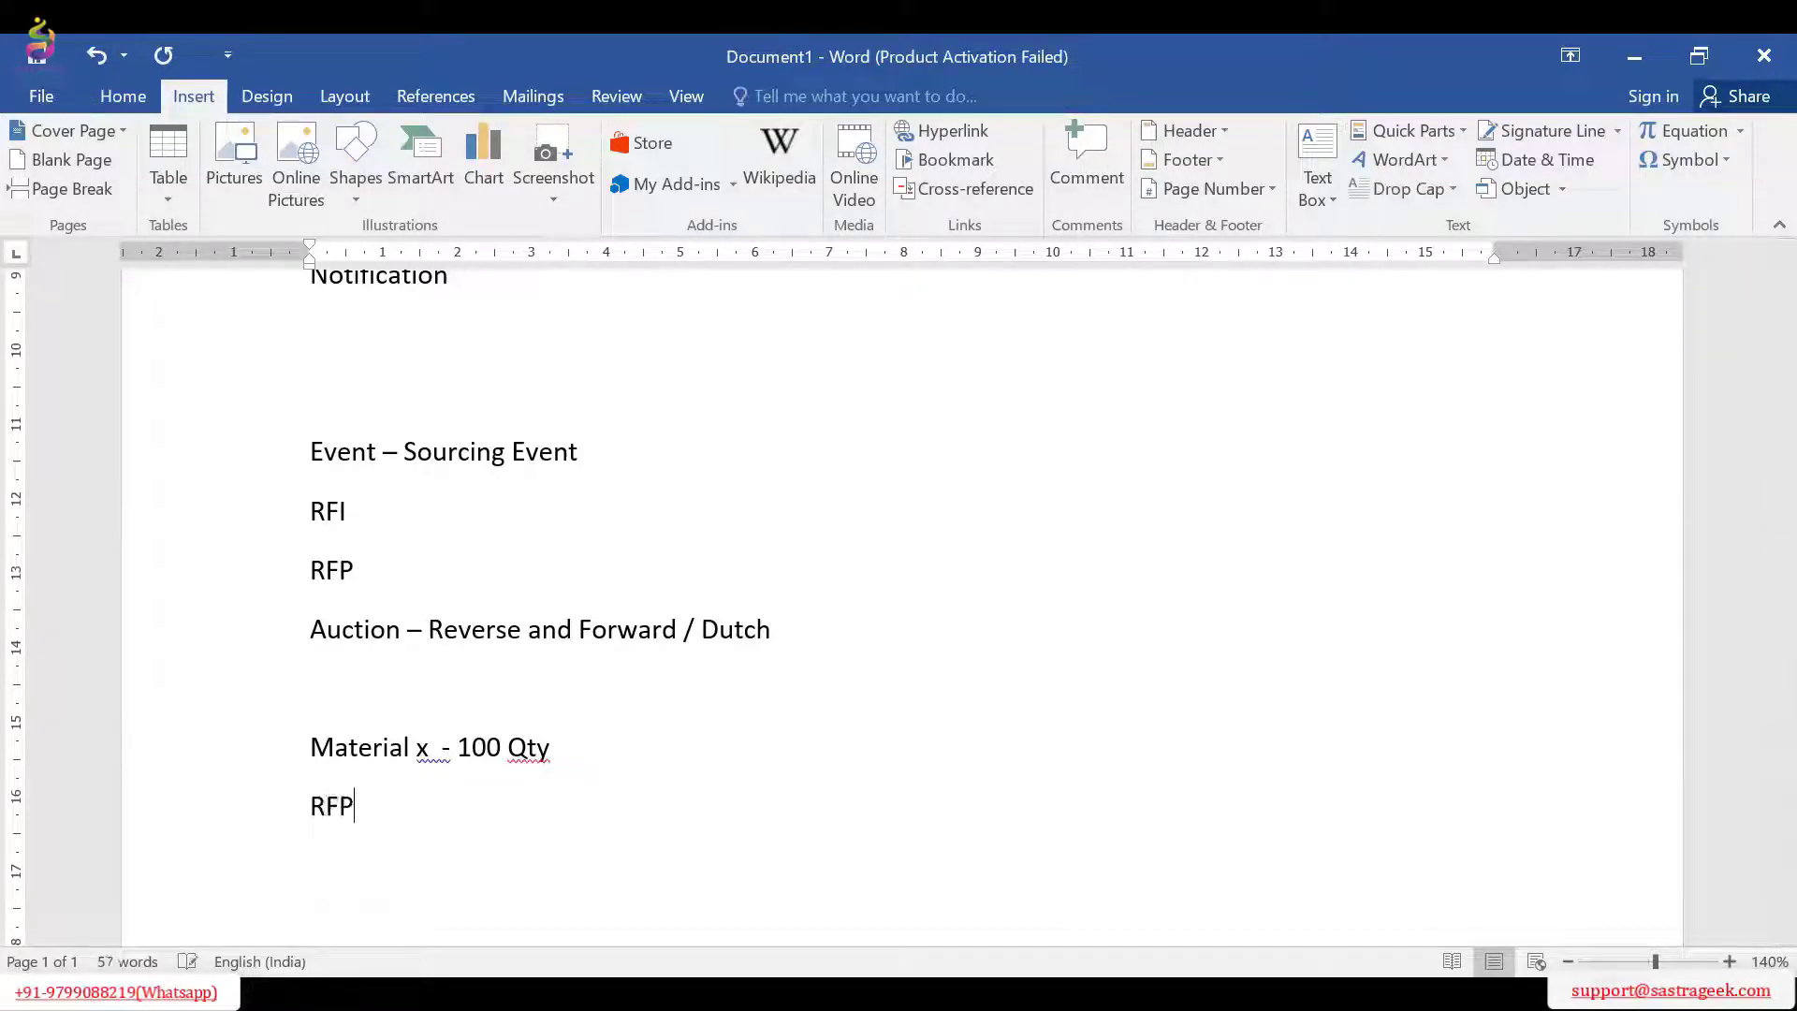